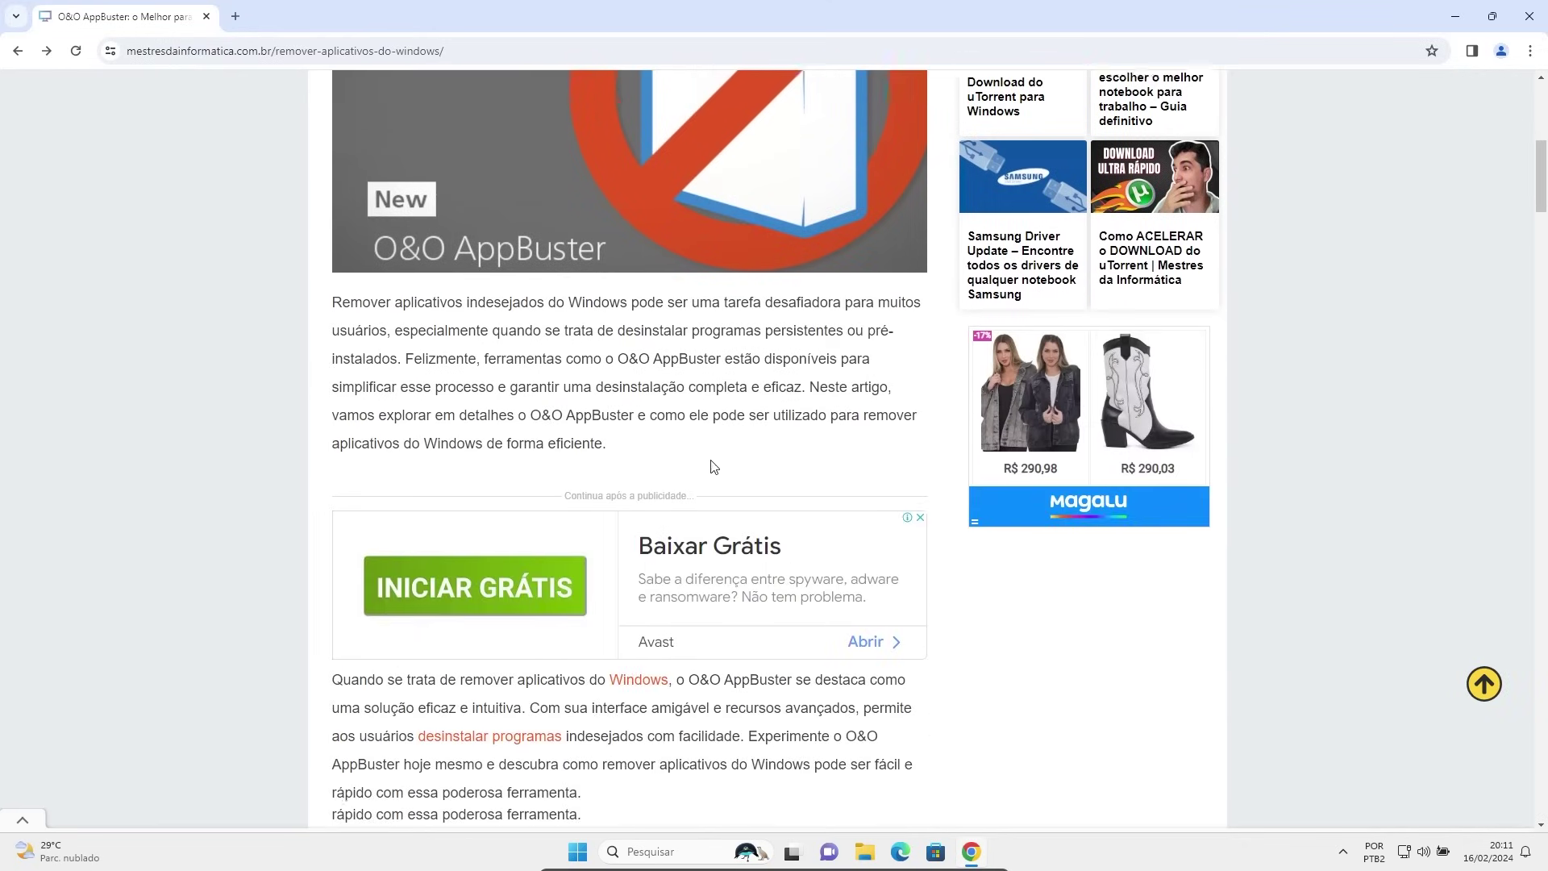
- Download O&O AppBuster from the article page and show the downloaded OOAPB.exe in its folder
{"action": "scroll", "coordinate": [593, 462], "scroll_direction": "down", "scroll_amount": 20}
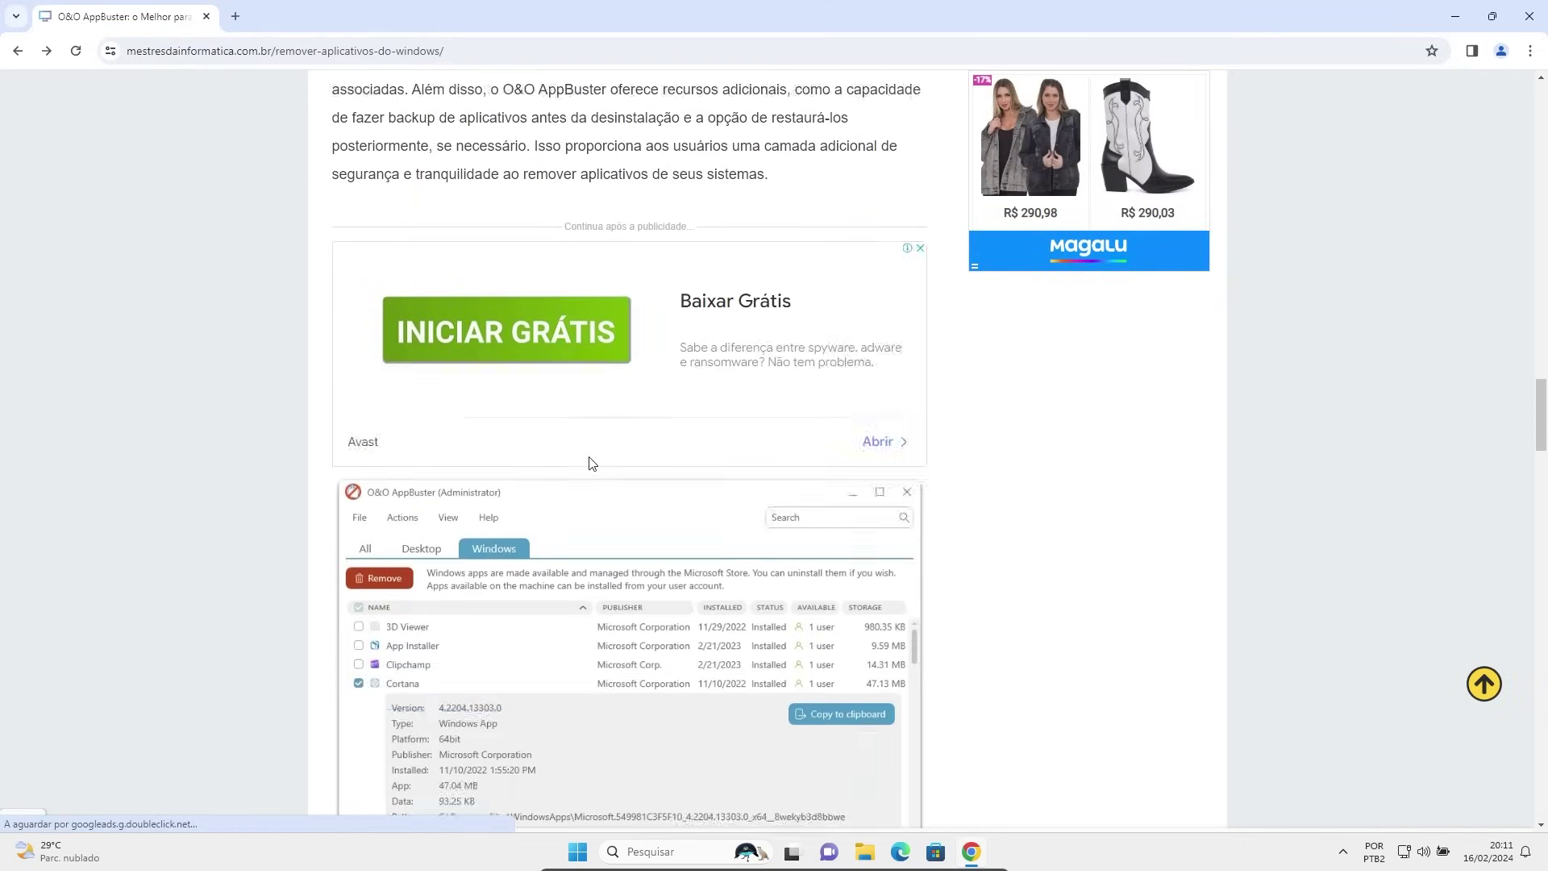
{"action": "scroll", "coordinate": [589, 468], "scroll_direction": "down", "scroll_amount": 10}
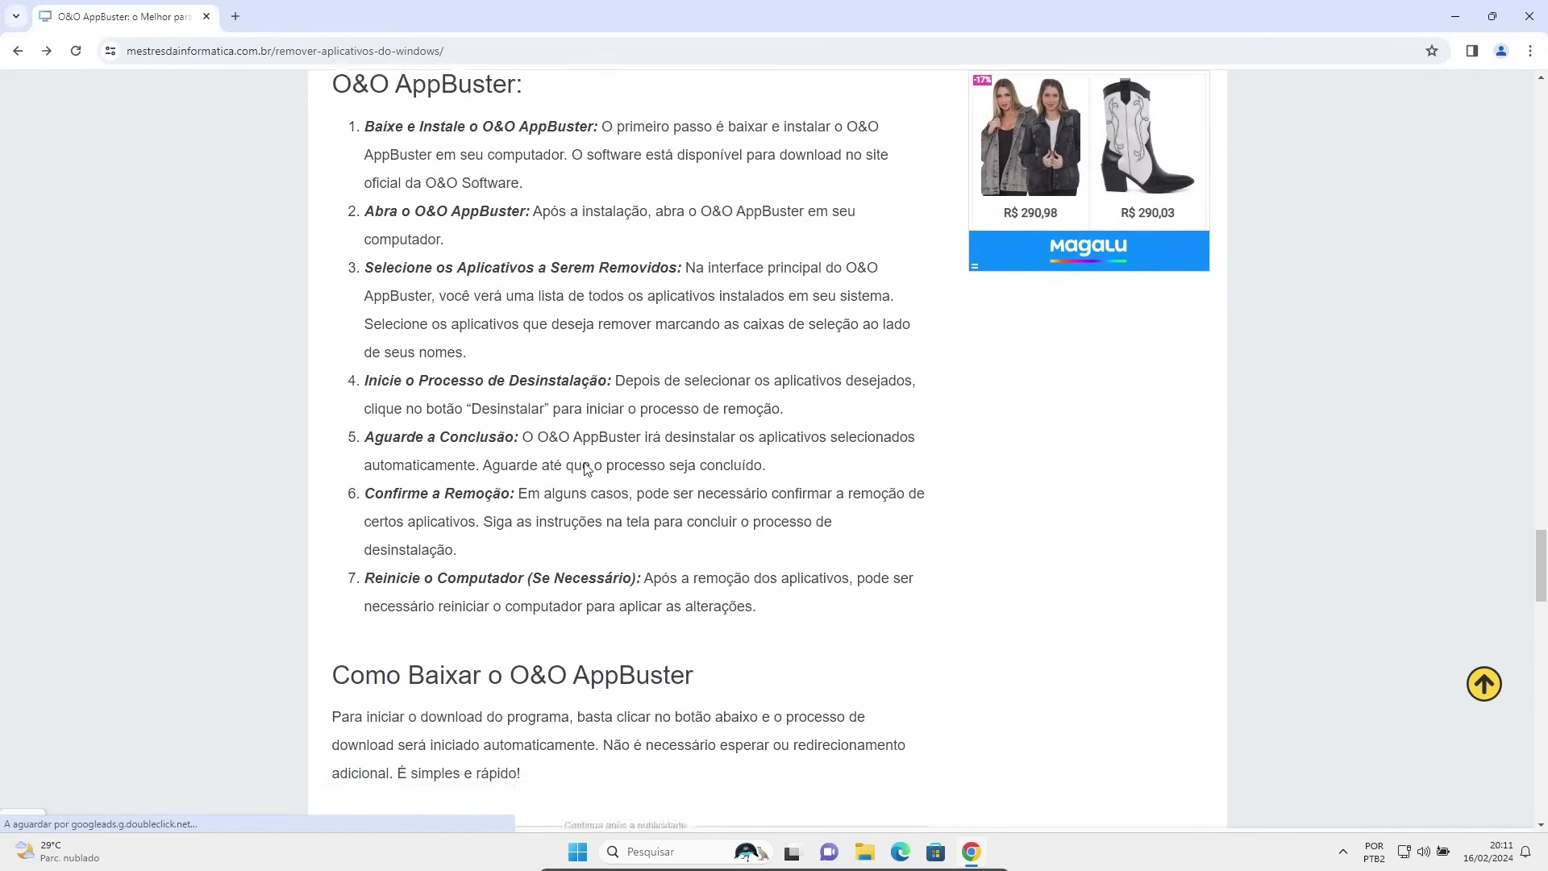
{"action": "scroll", "coordinate": [605, 492], "scroll_direction": "up", "scroll_amount": 1}
{"action": "scroll", "coordinate": [626, 524], "scroll_direction": "up", "scroll_amount": 1}
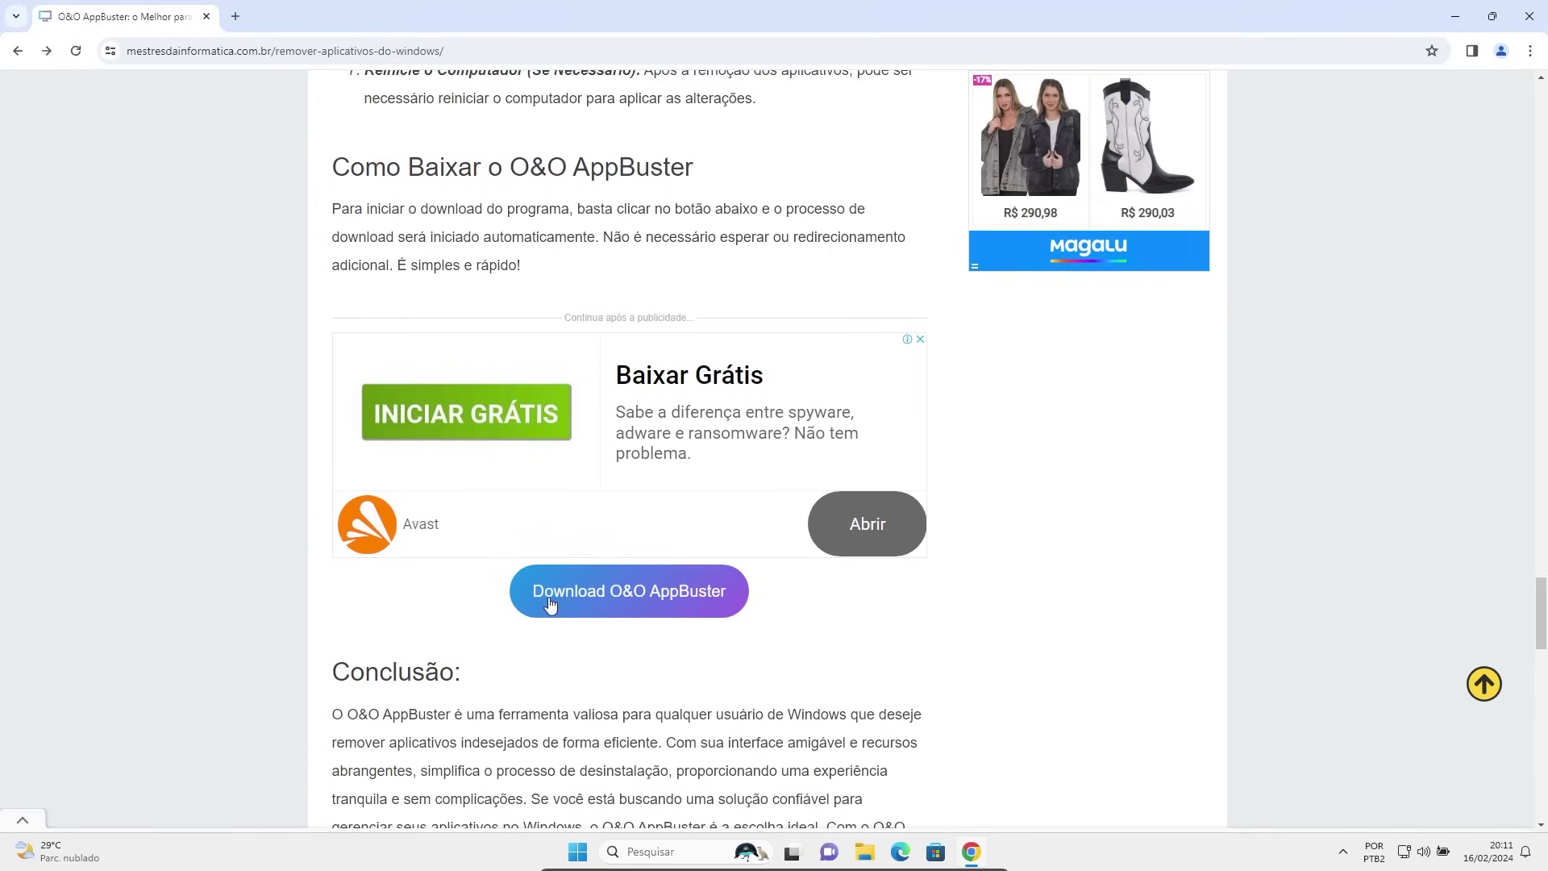
{"action": "left_click", "coordinate": [618, 601]}
{"action": "left_click", "coordinate": [1442, 51]}
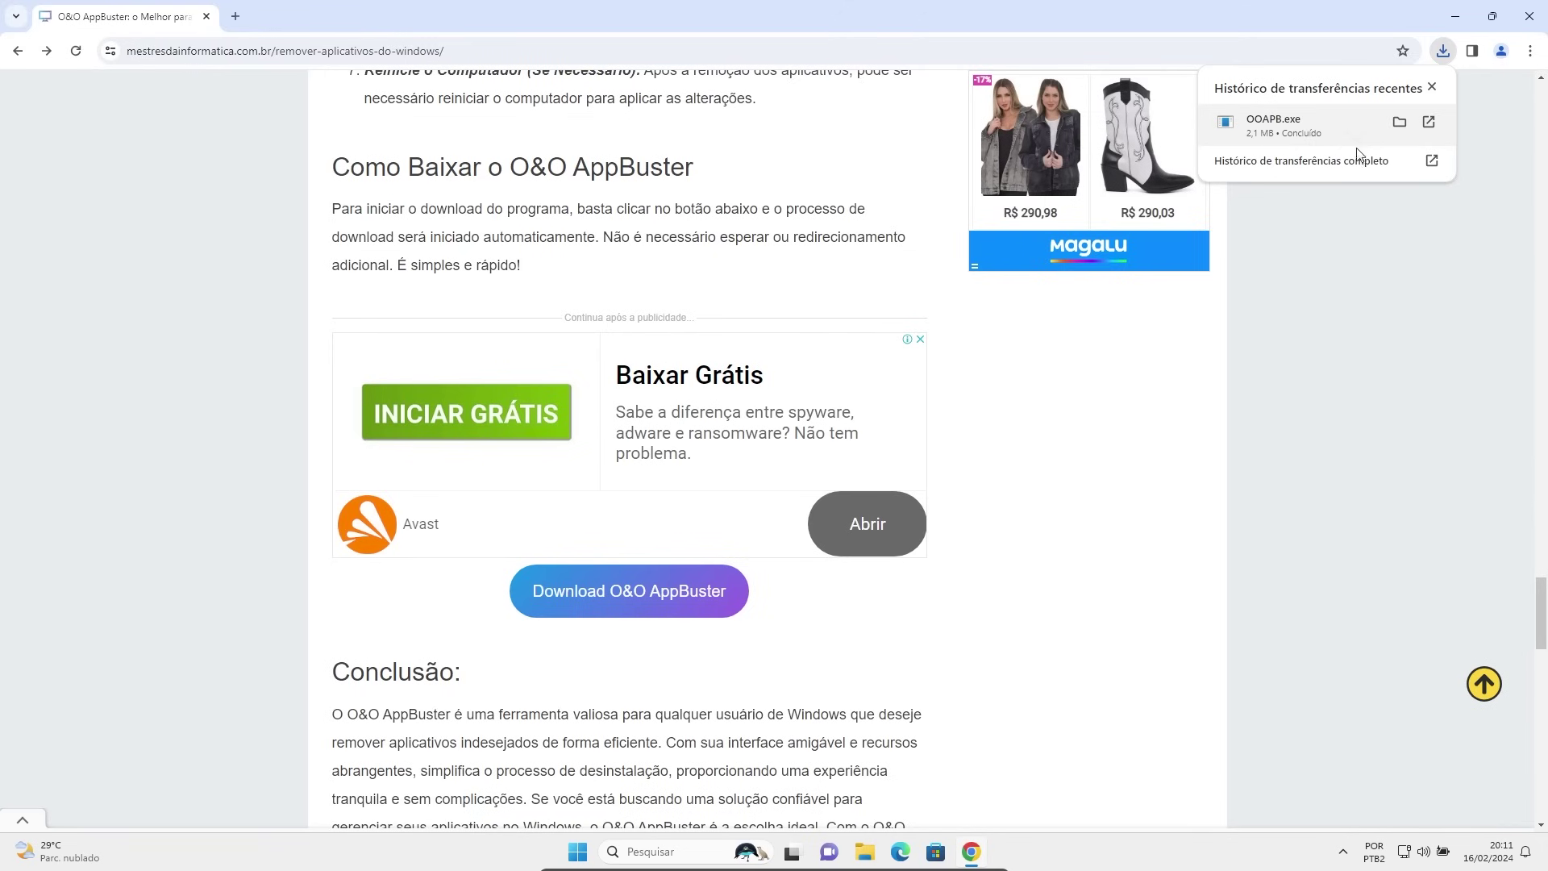
{"action": "left_click", "coordinate": [1399, 123]}
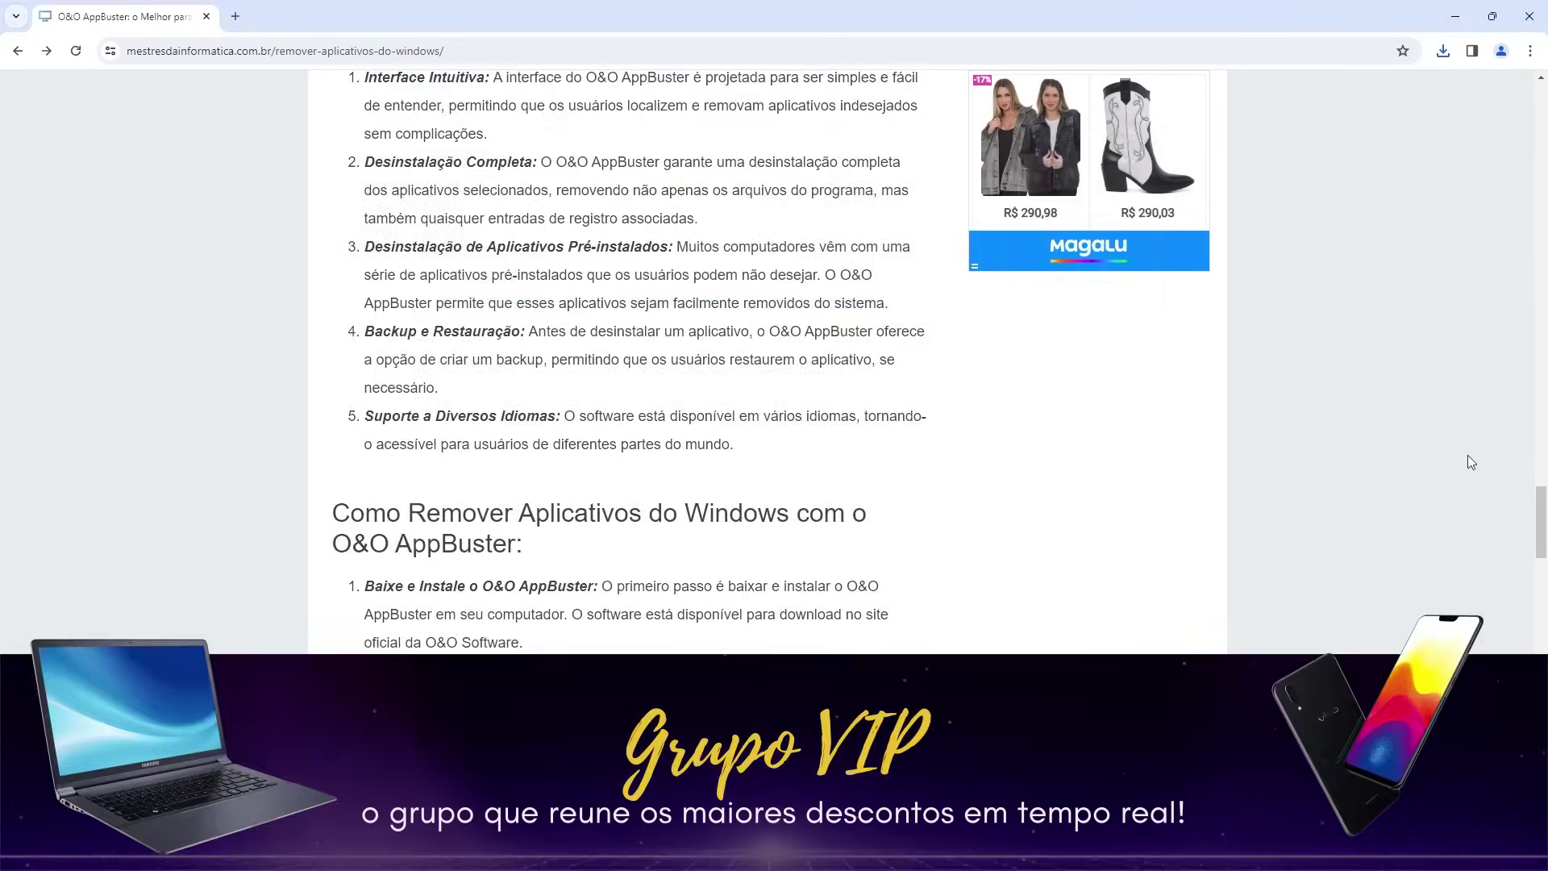
{"action": "scroll", "coordinate": [645, 650], "scroll_direction": "up", "scroll_amount": 10}
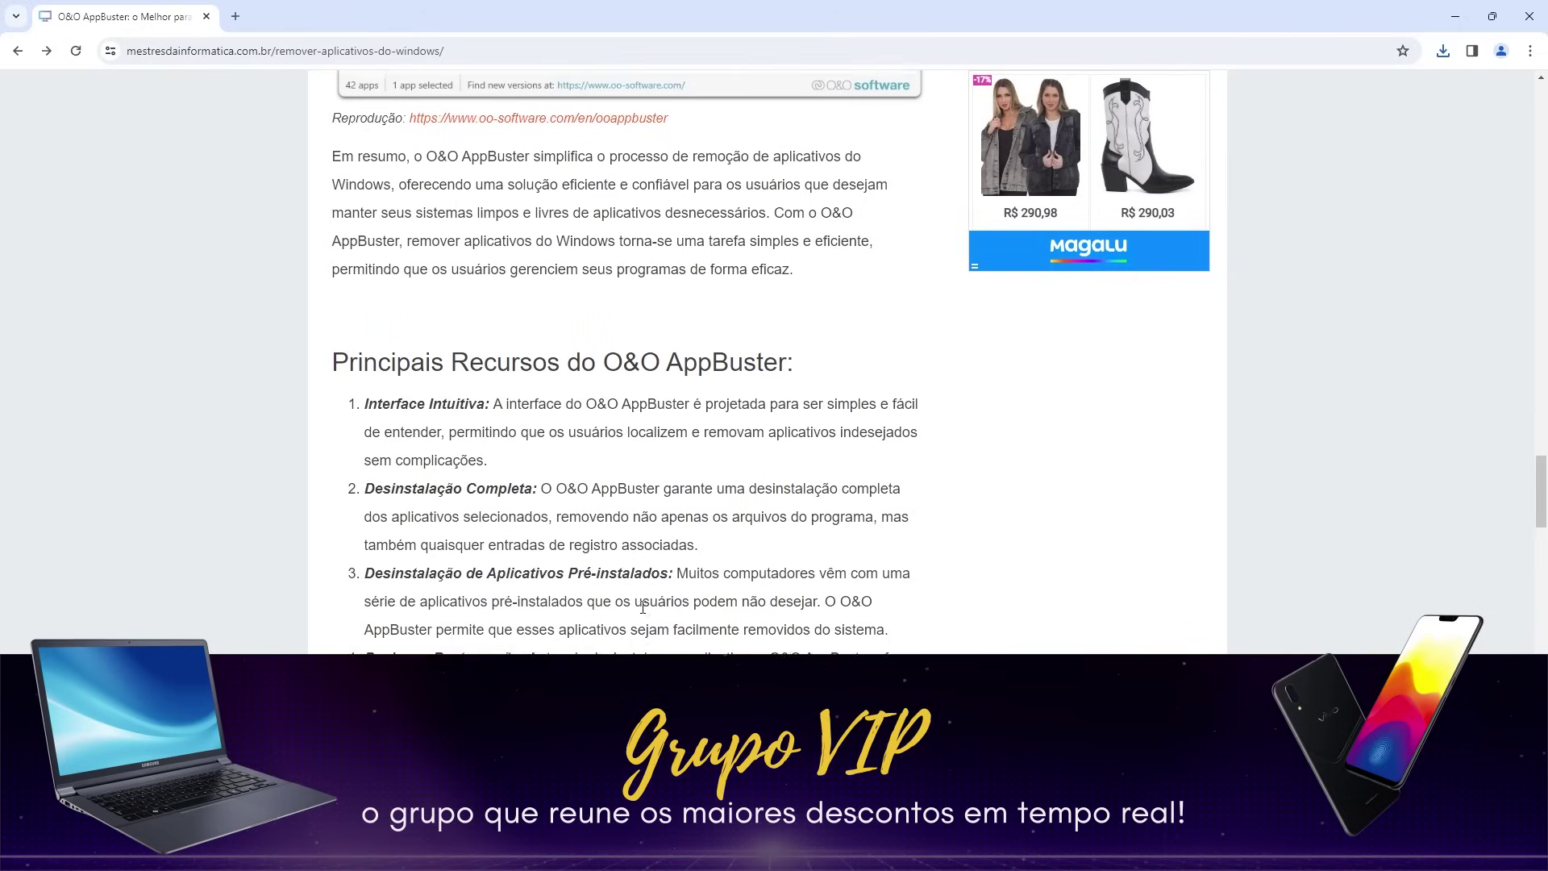
{"action": "scroll", "coordinate": [743, 430], "scroll_direction": "up", "scroll_amount": 9}
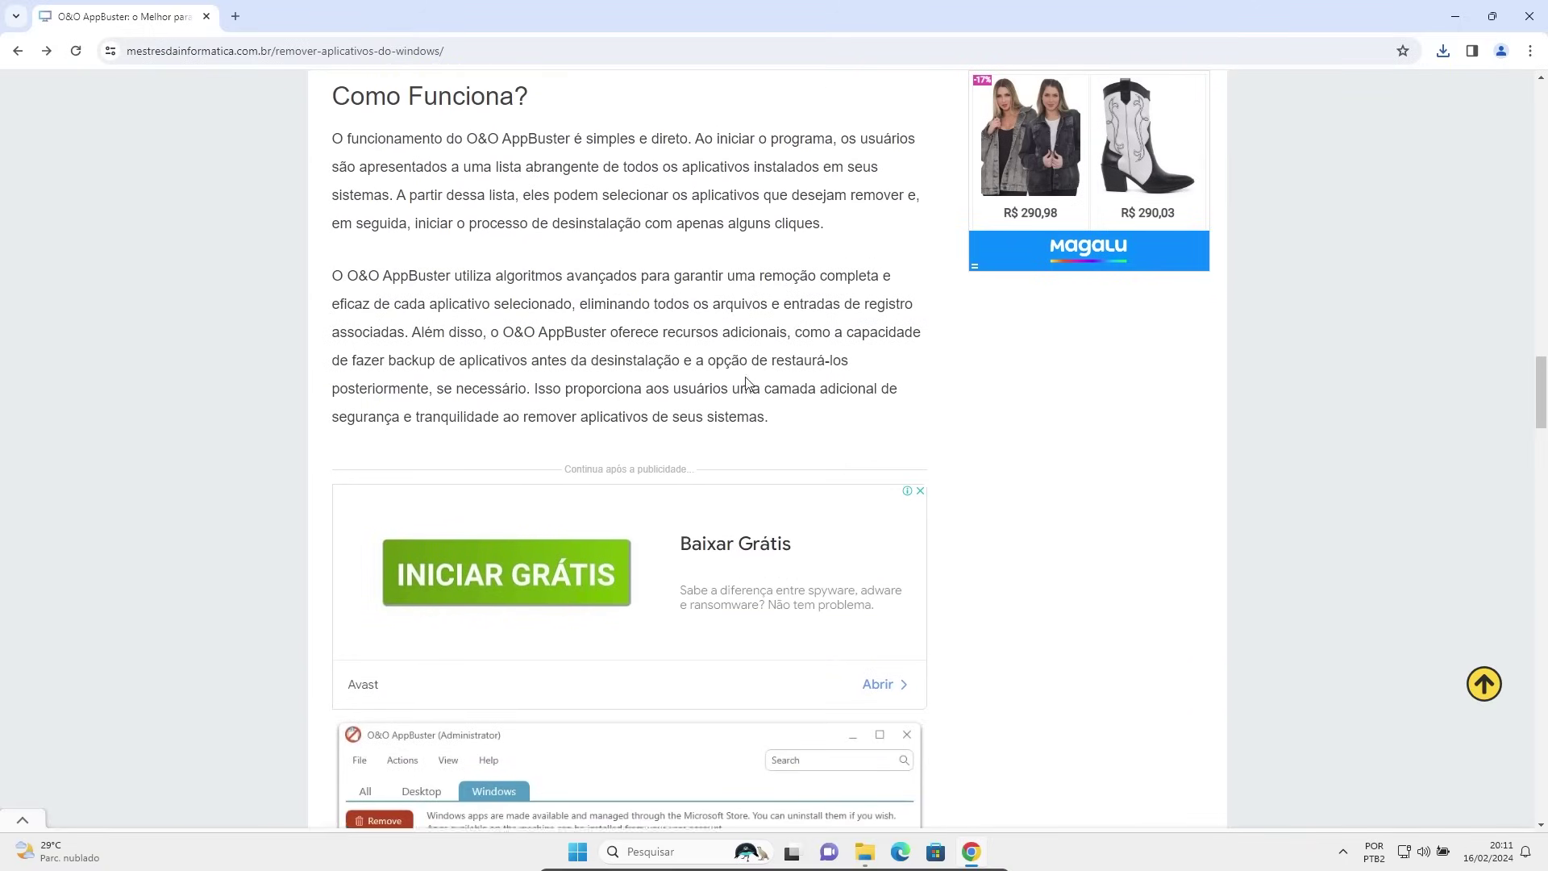
{"action": "scroll", "coordinate": [656, 346], "scroll_direction": "up", "scroll_amount": 10}
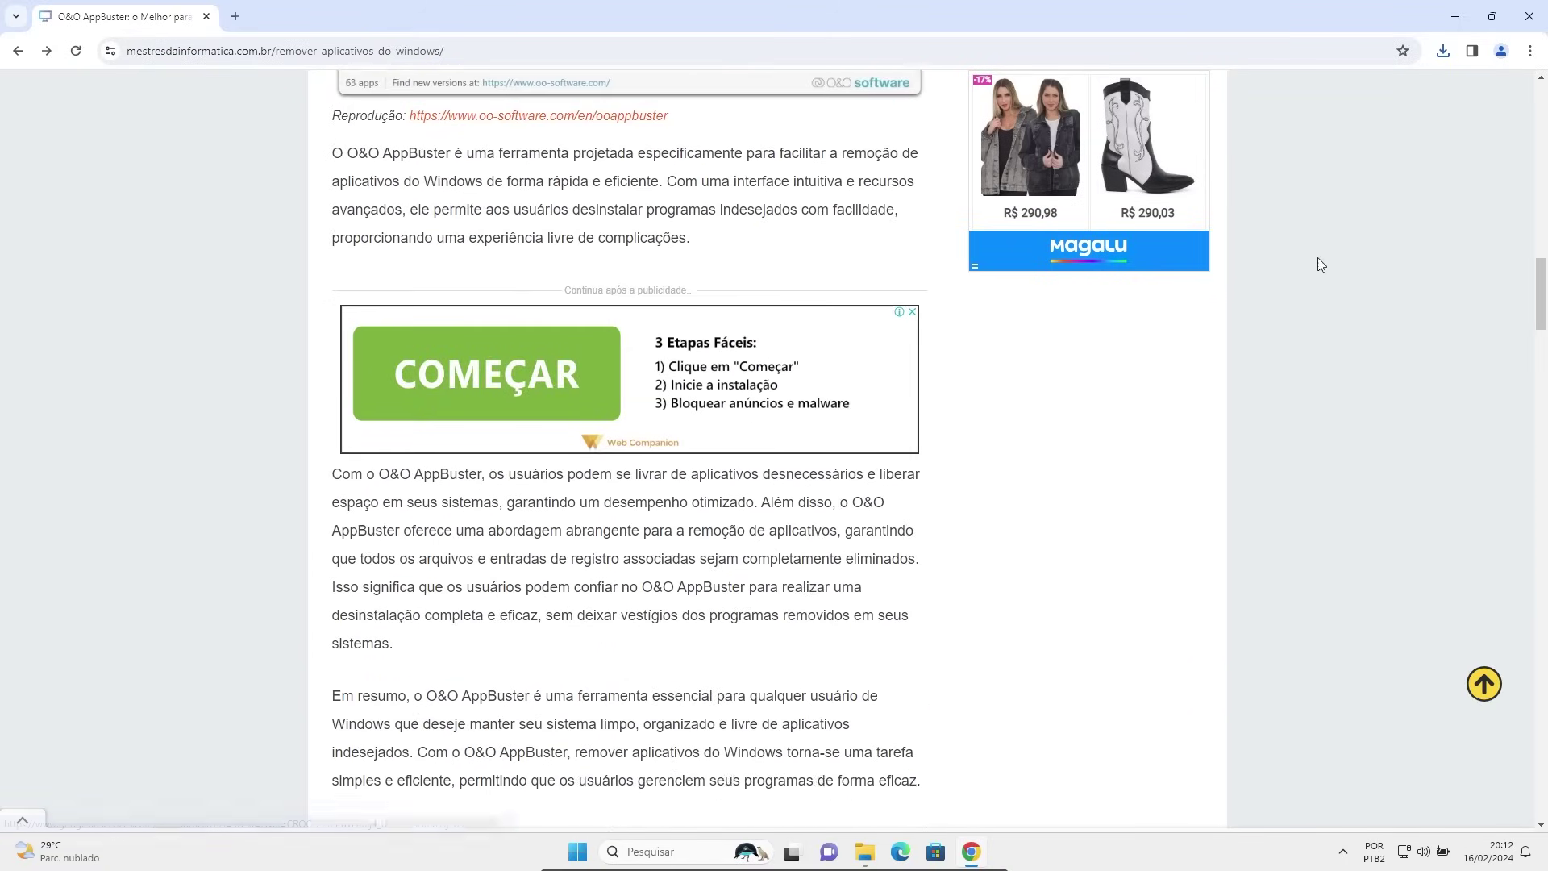
- Show the Downloads folder with large icons and launch OOAPB, allowing it to make changes to the device
{"action": "left_click", "coordinate": [1449, 23]}
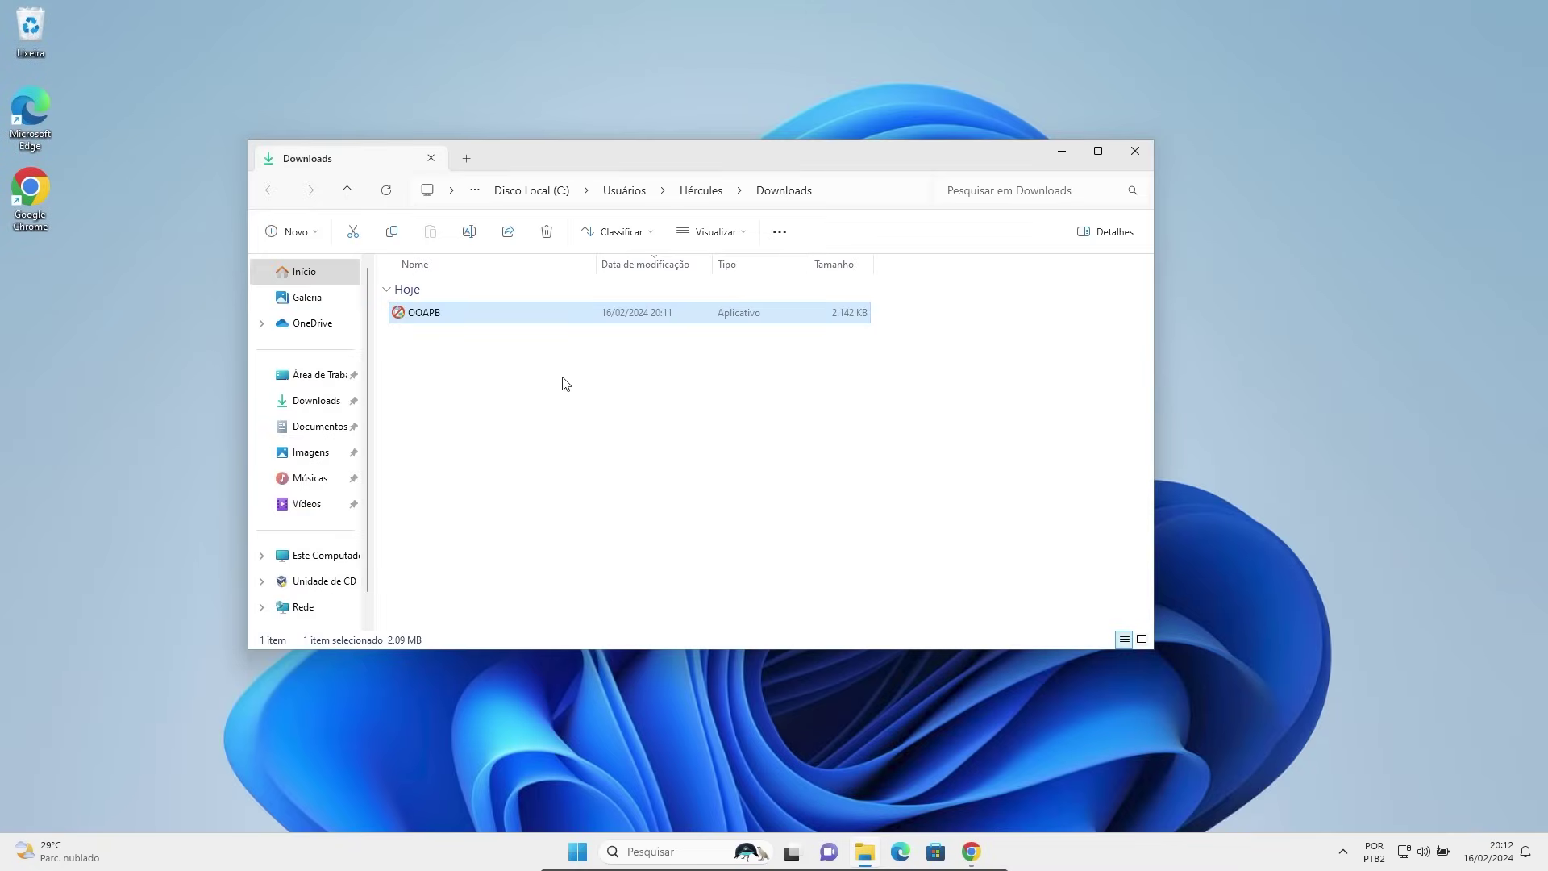
{"action": "left_click", "coordinate": [566, 384]}
{"action": "left_click", "coordinate": [1142, 640]}
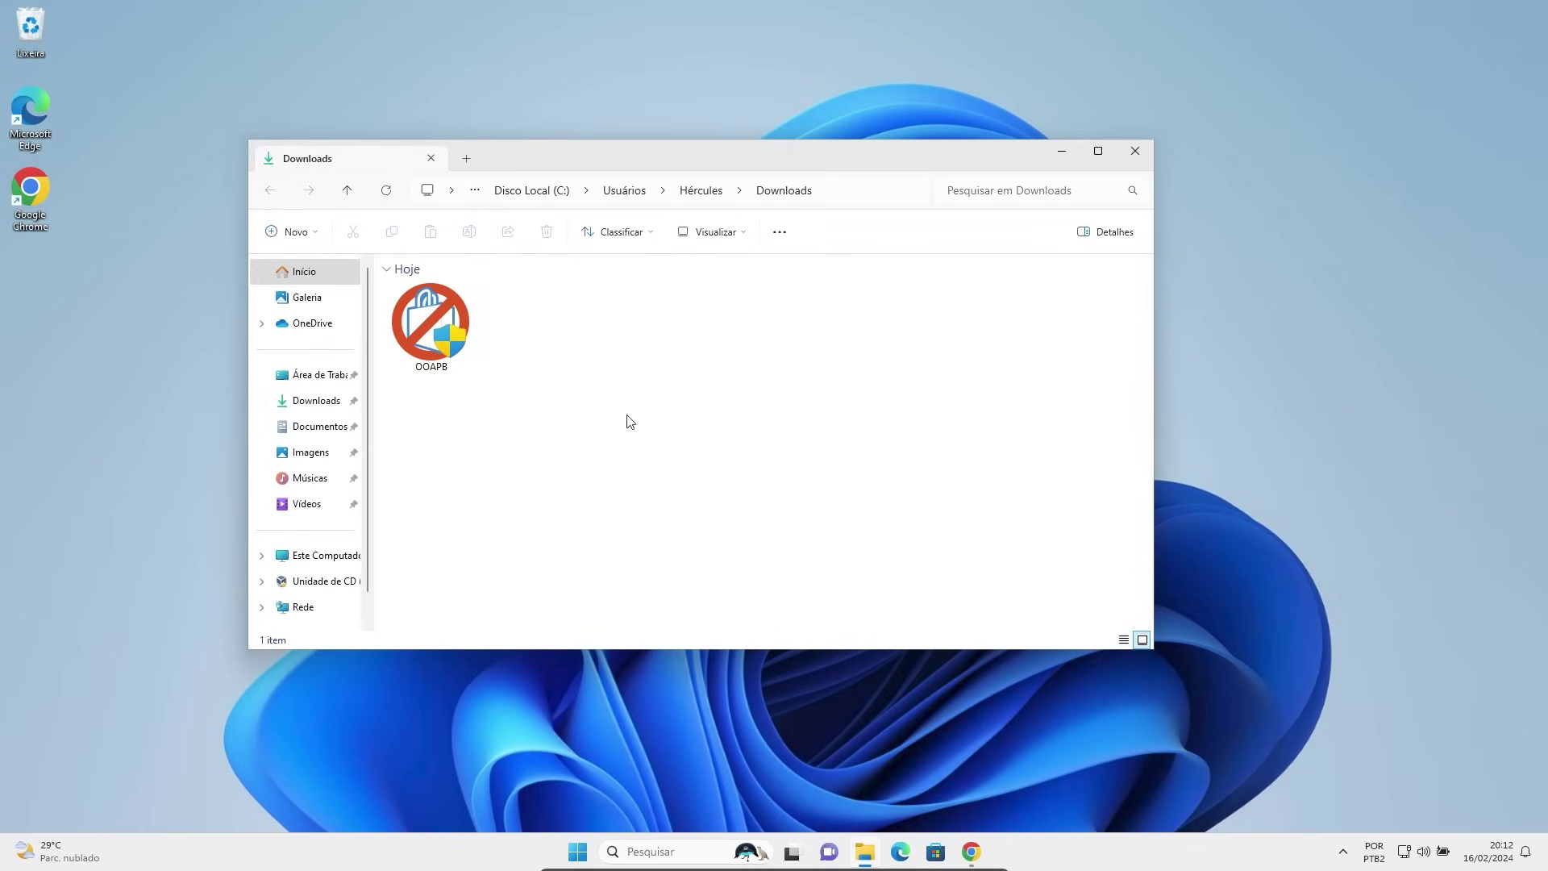
{"action": "double_click", "coordinate": [430, 331]}
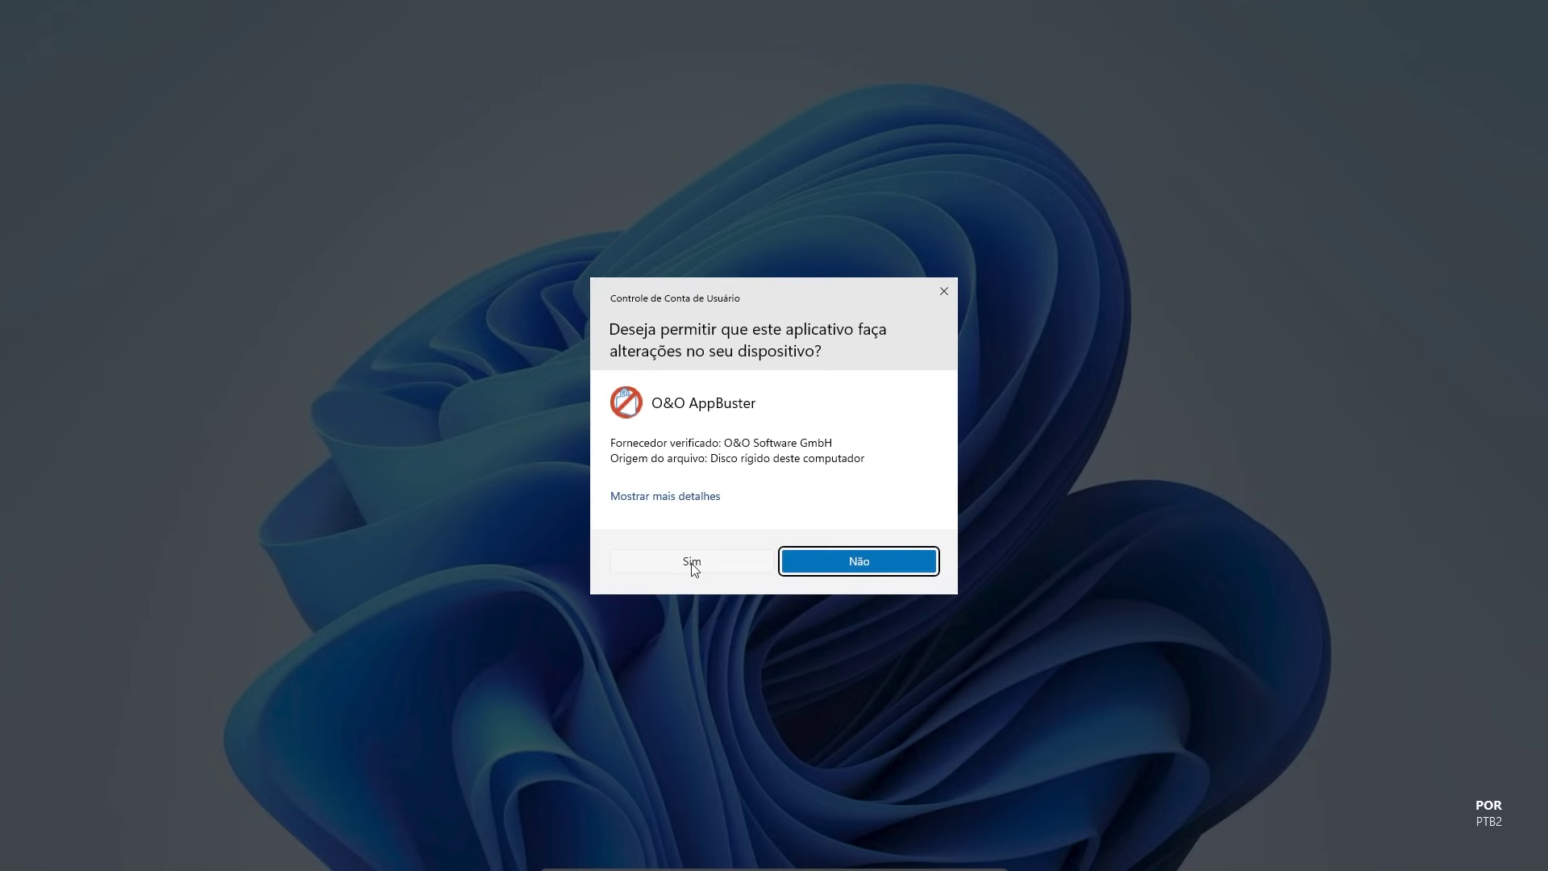
{"action": "left_click", "coordinate": [692, 562]}
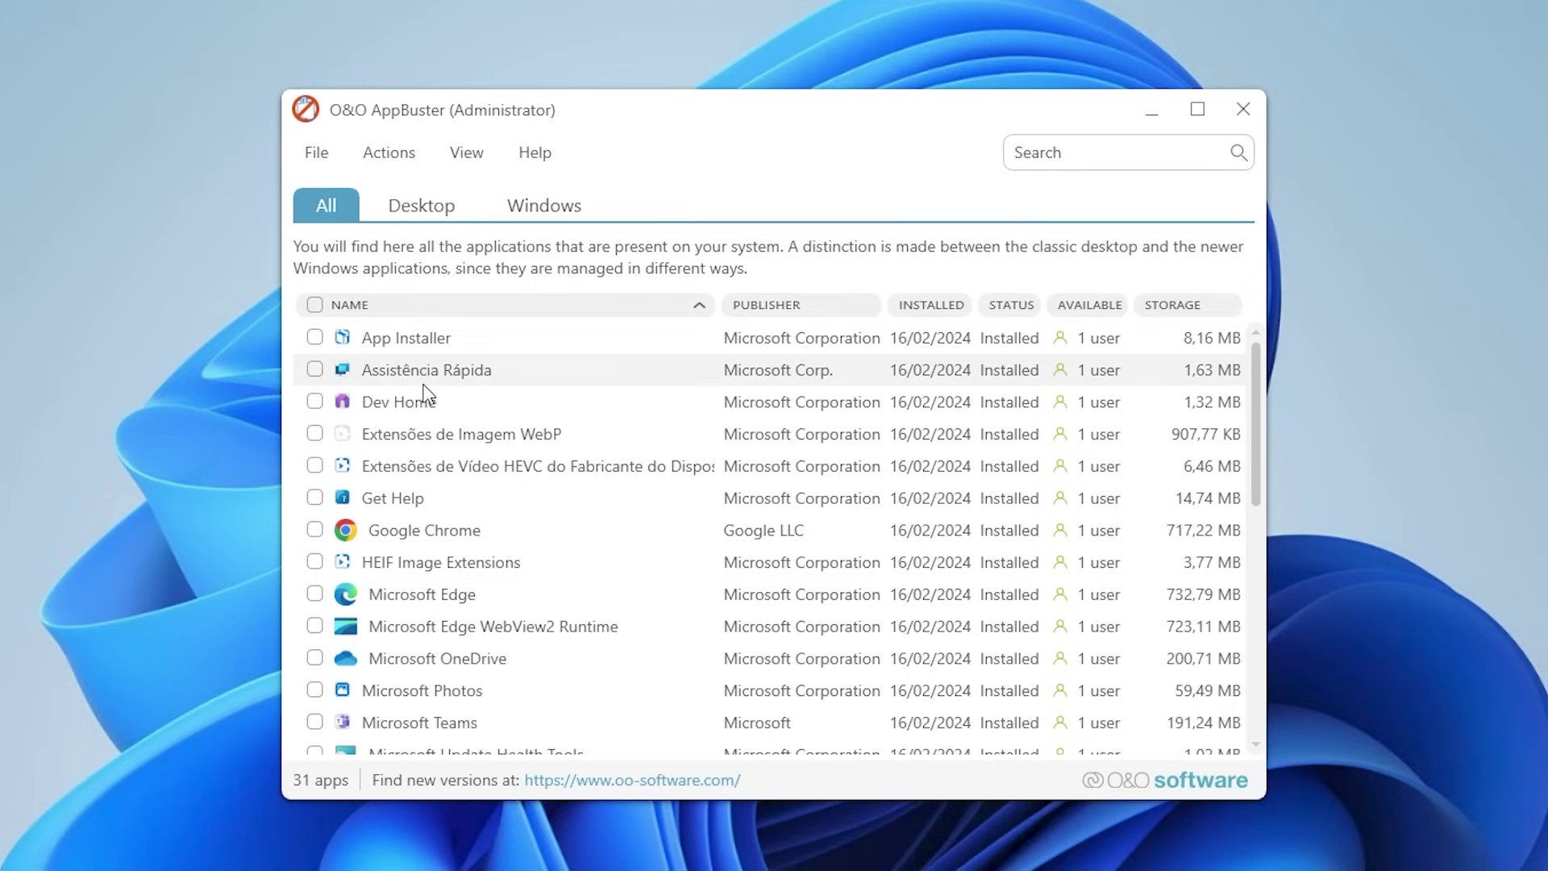
- Examine the installed applications in O&O AppBuster across all apps, desktop apps and Windows apps
{"action": "scroll", "coordinate": [428, 403], "scroll_direction": "down", "scroll_amount": 6}
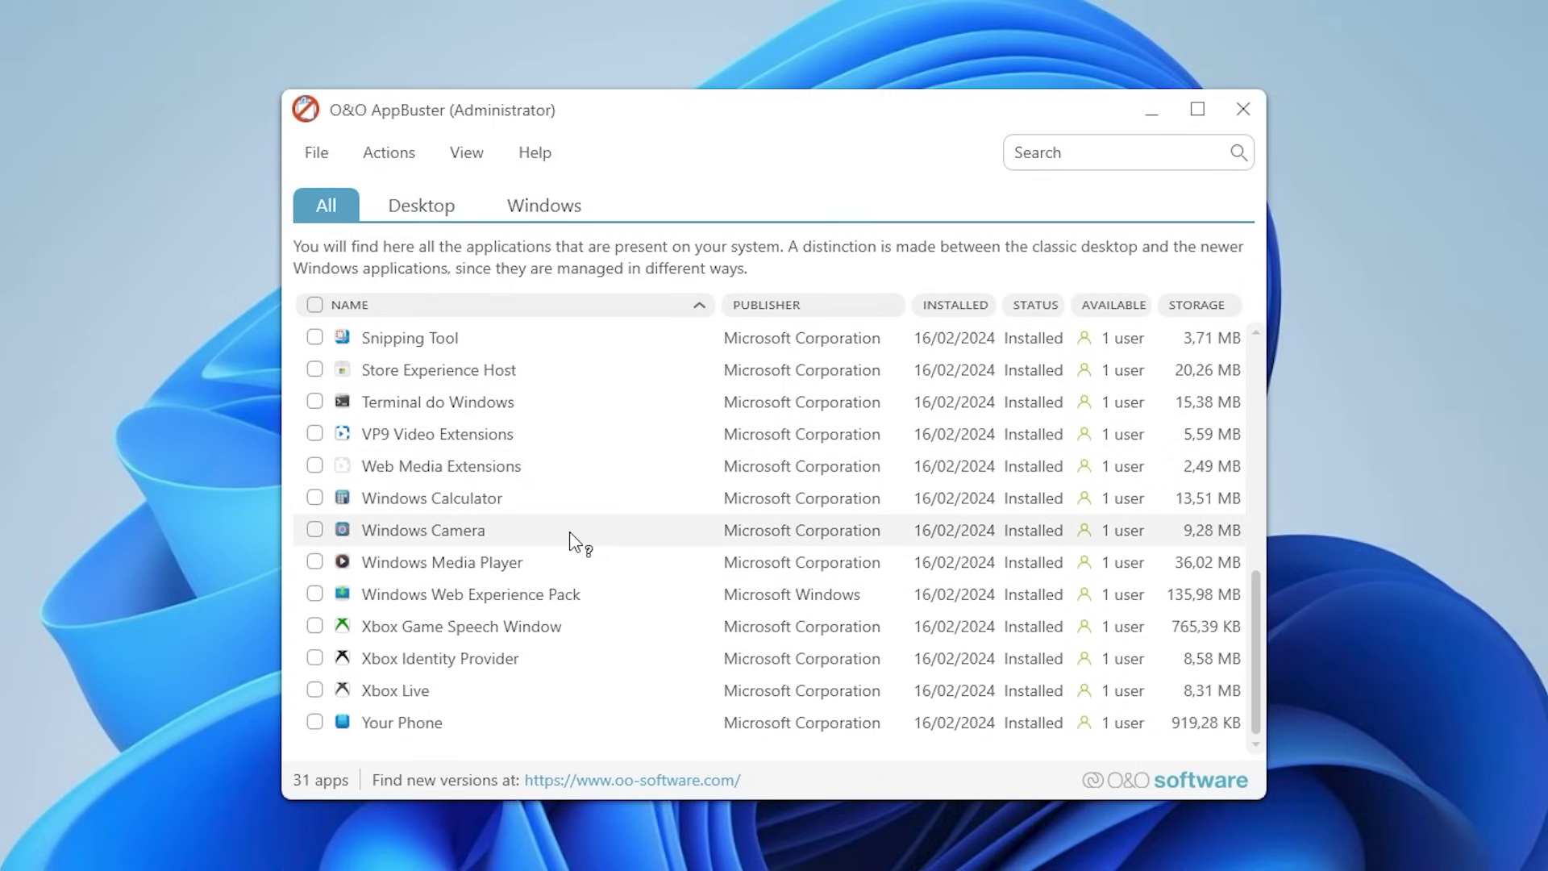
{"action": "left_click", "coordinate": [429, 207]}
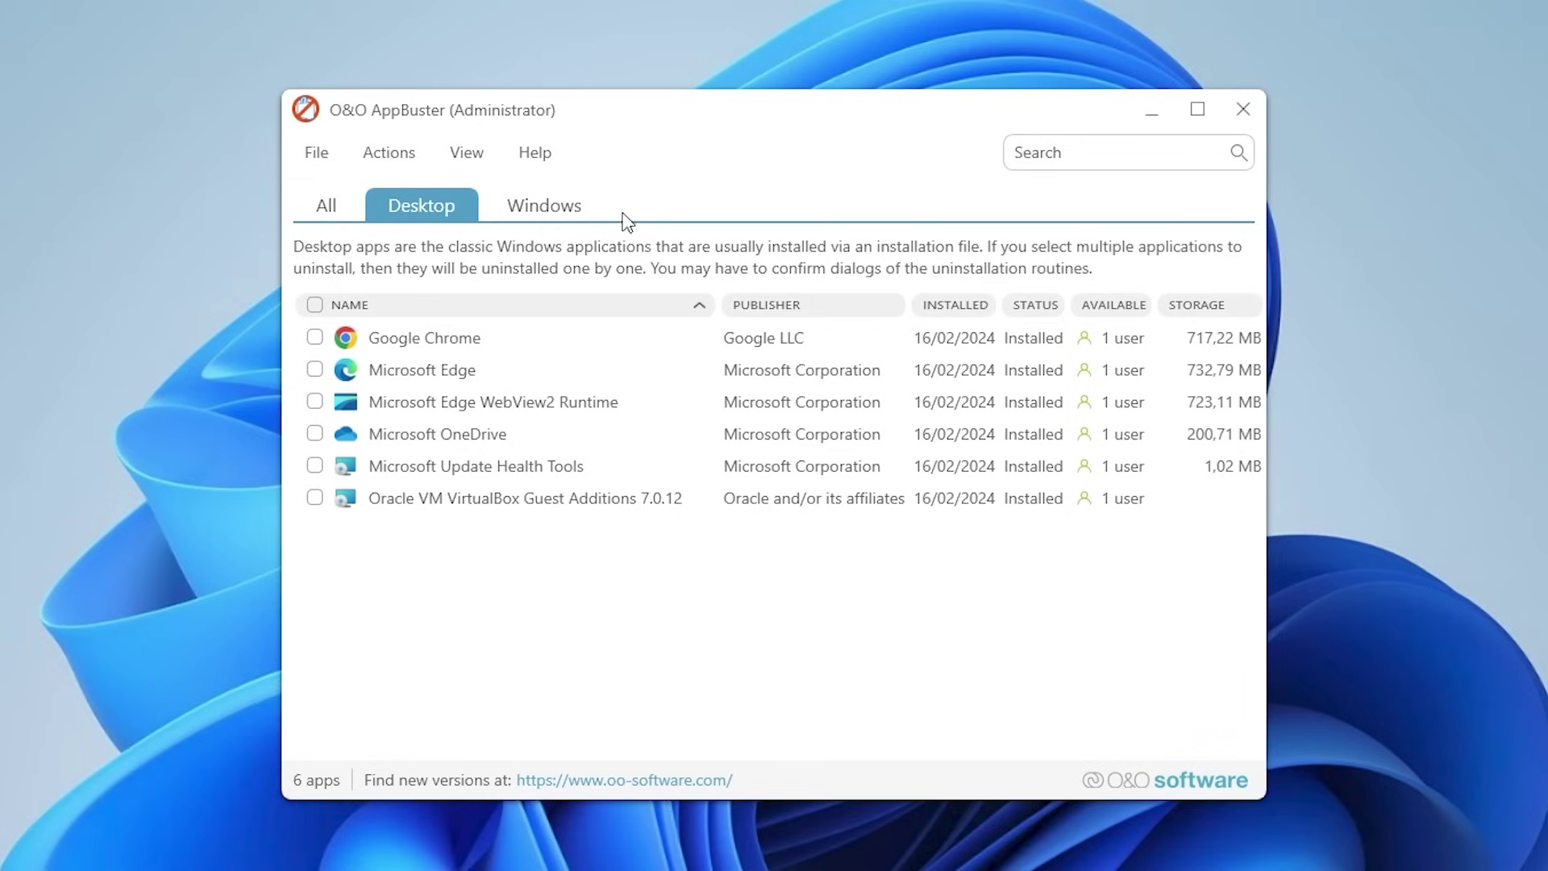
{"action": "left_click", "coordinate": [551, 213]}
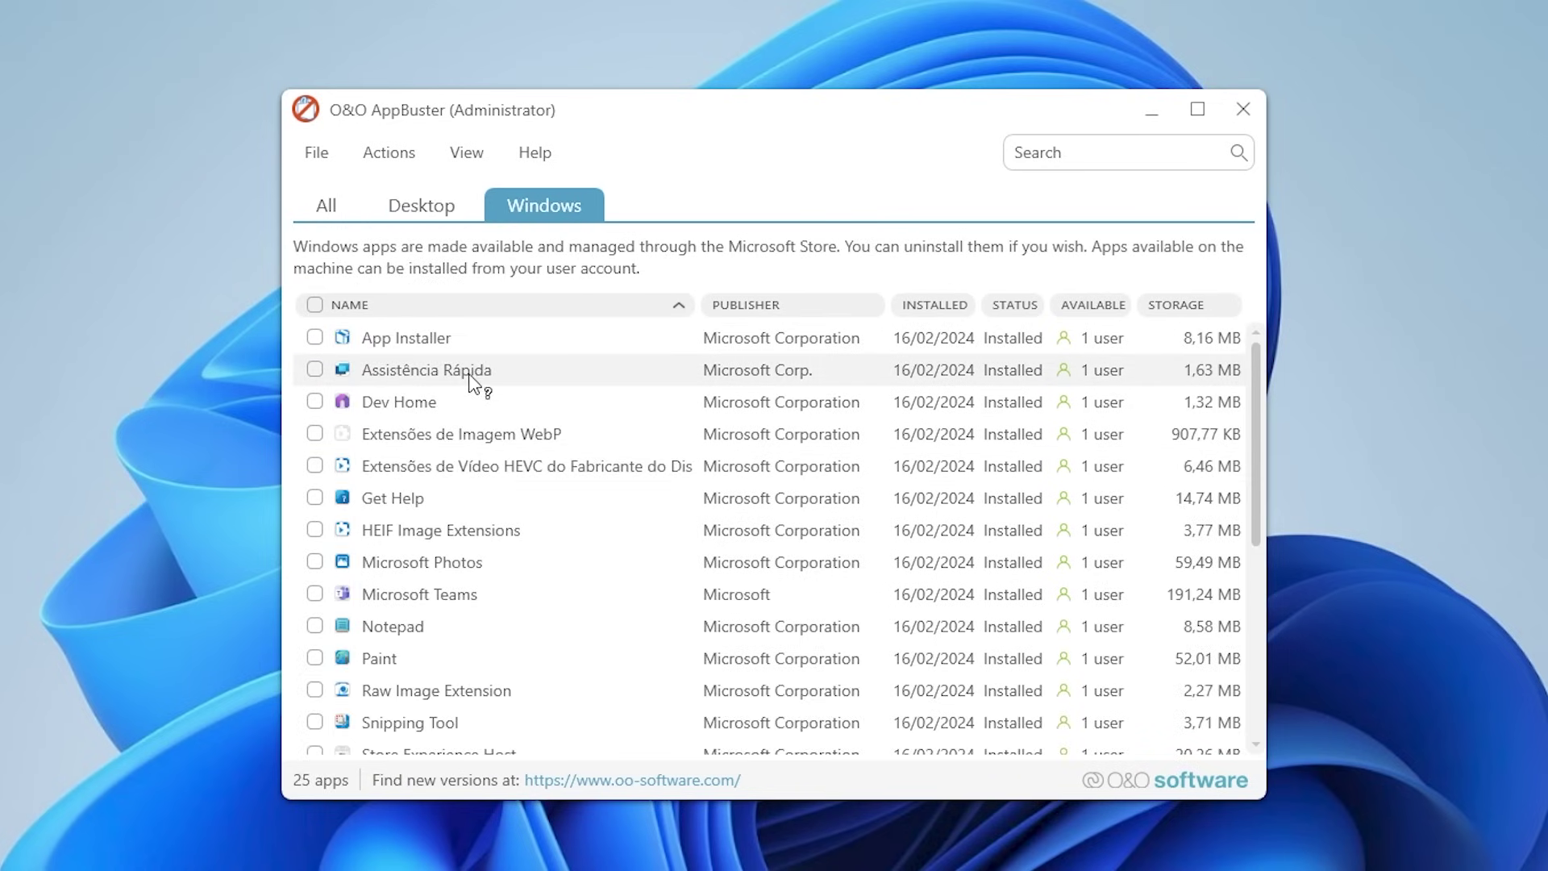
{"action": "scroll", "coordinate": [471, 387], "scroll_direction": "down", "scroll_amount": 2}
{"action": "scroll", "coordinate": [471, 395], "scroll_direction": "down", "scroll_amount": 2}
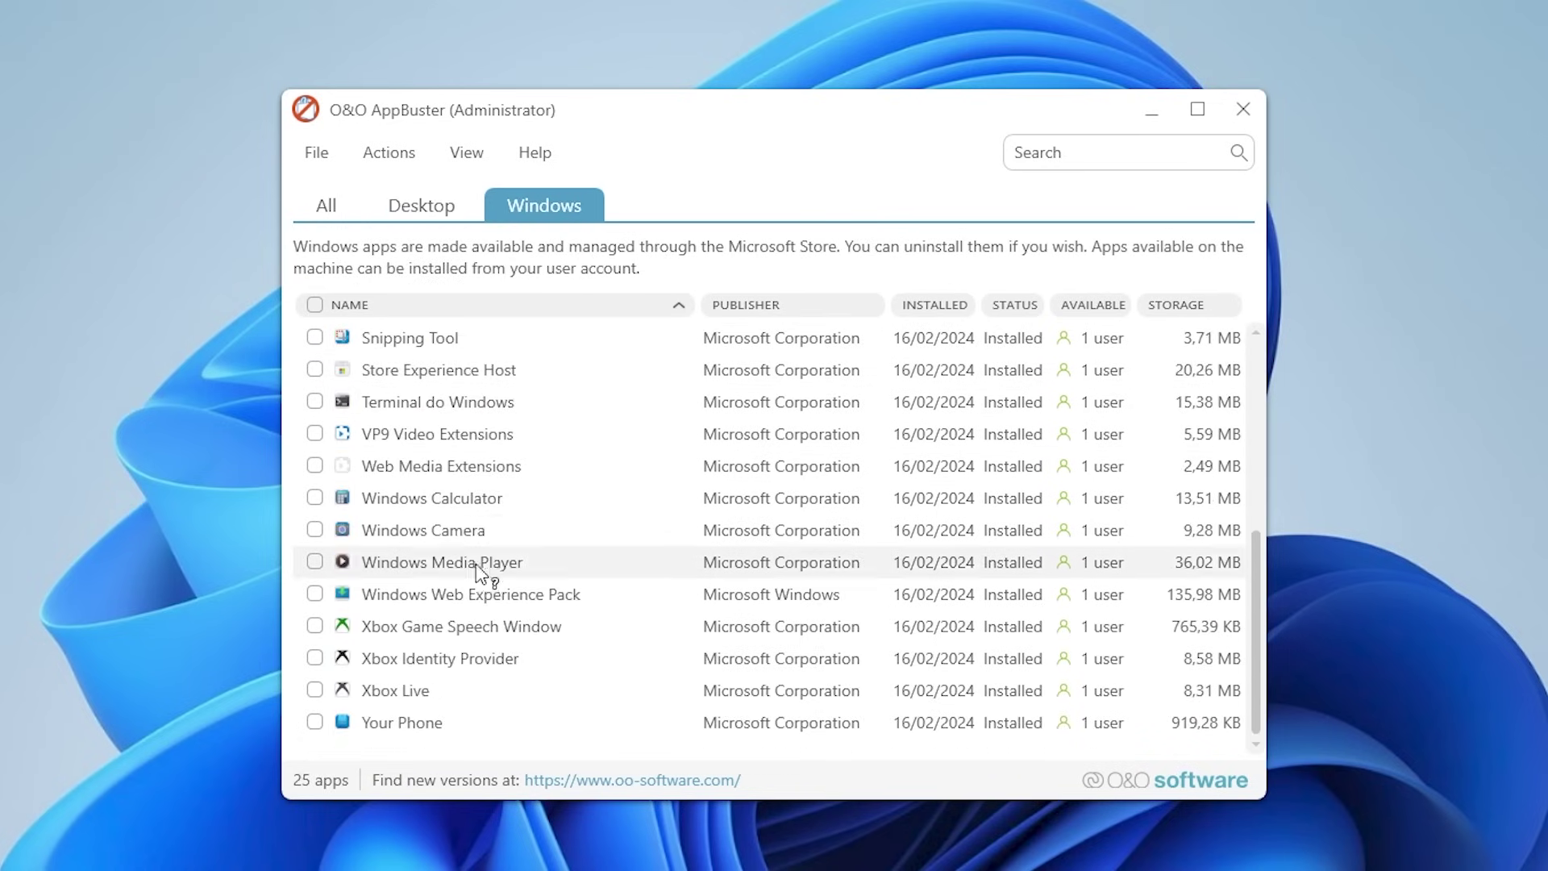
{"action": "scroll", "coordinate": [500, 562], "scroll_direction": "up", "scroll_amount": 2}
{"action": "scroll", "coordinate": [565, 552], "scroll_direction": "up", "scroll_amount": 2}
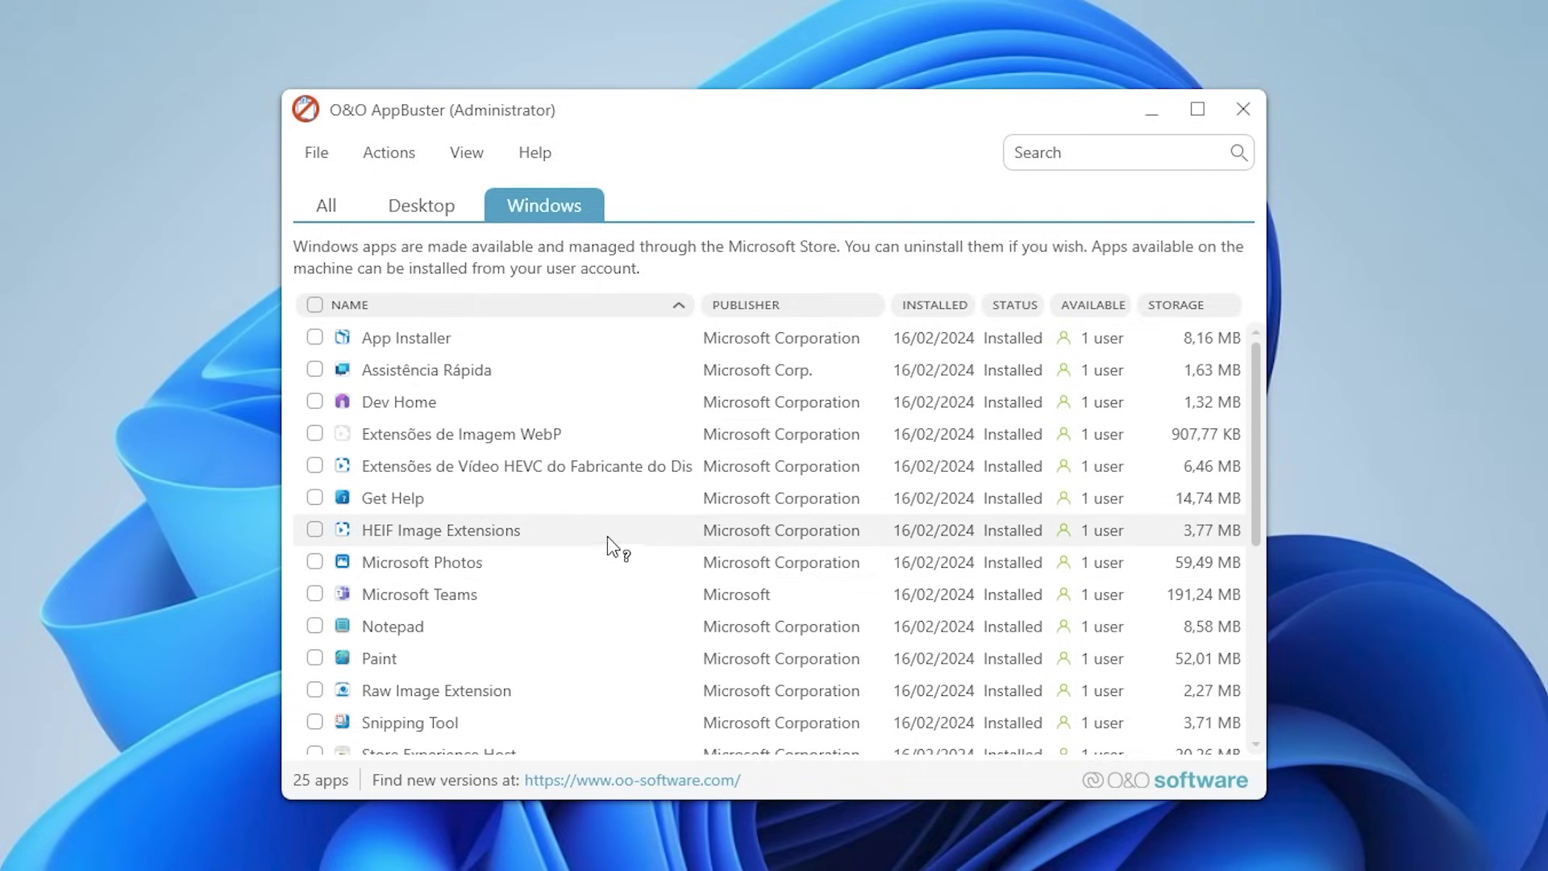
{"action": "scroll", "coordinate": [395, 355], "scroll_direction": "down", "scroll_amount": 4}
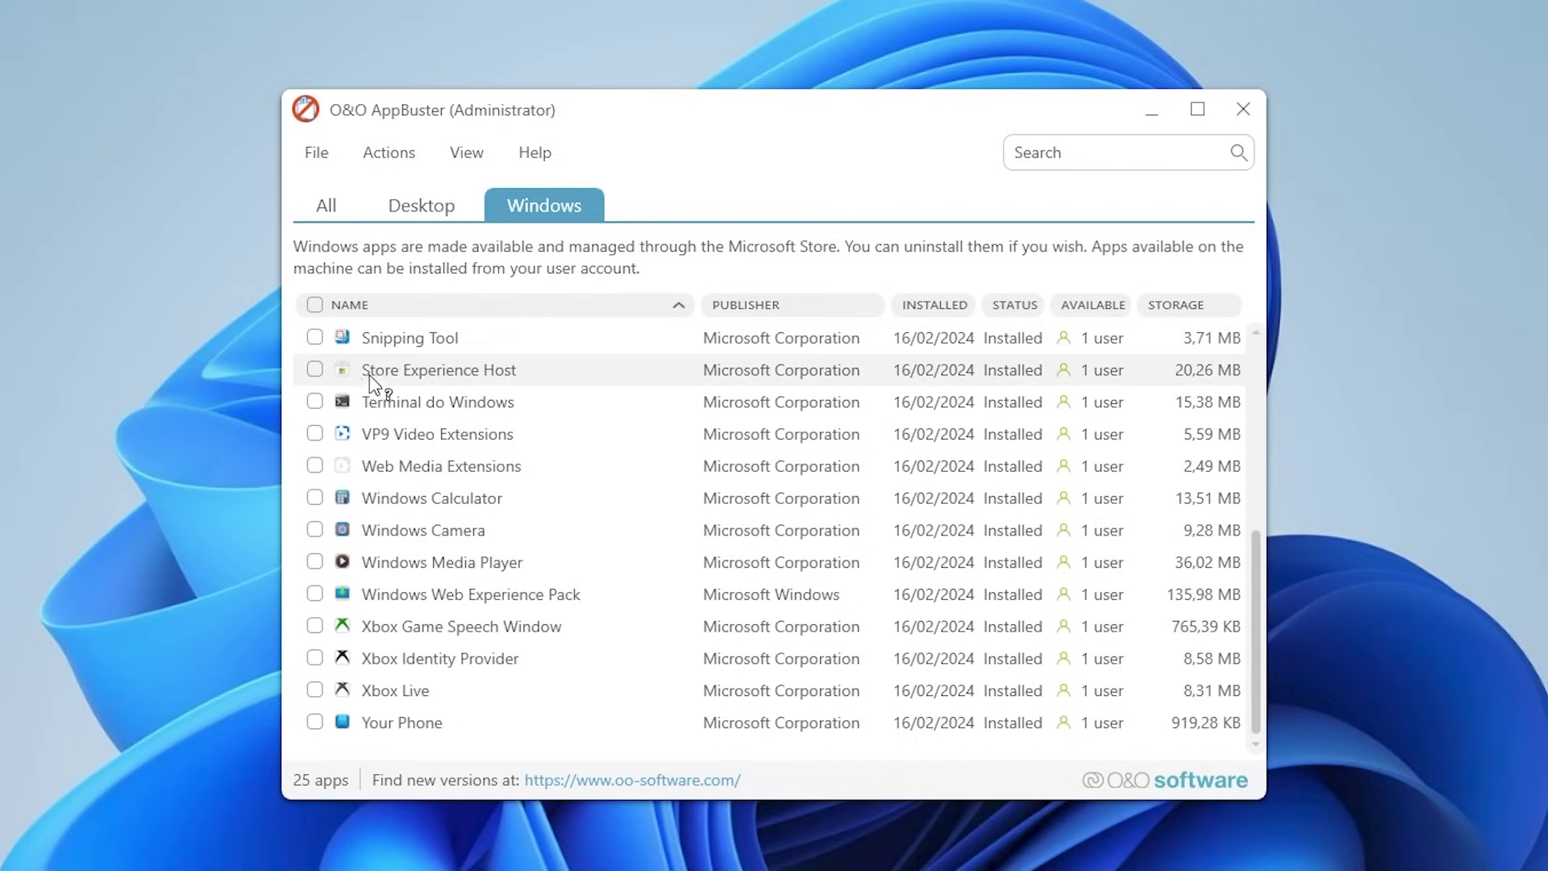
- Examine the apps pinned in Windows Start and compare them with the Windows apps listed in O&O AppBuster
{"action": "key", "text": "super"}
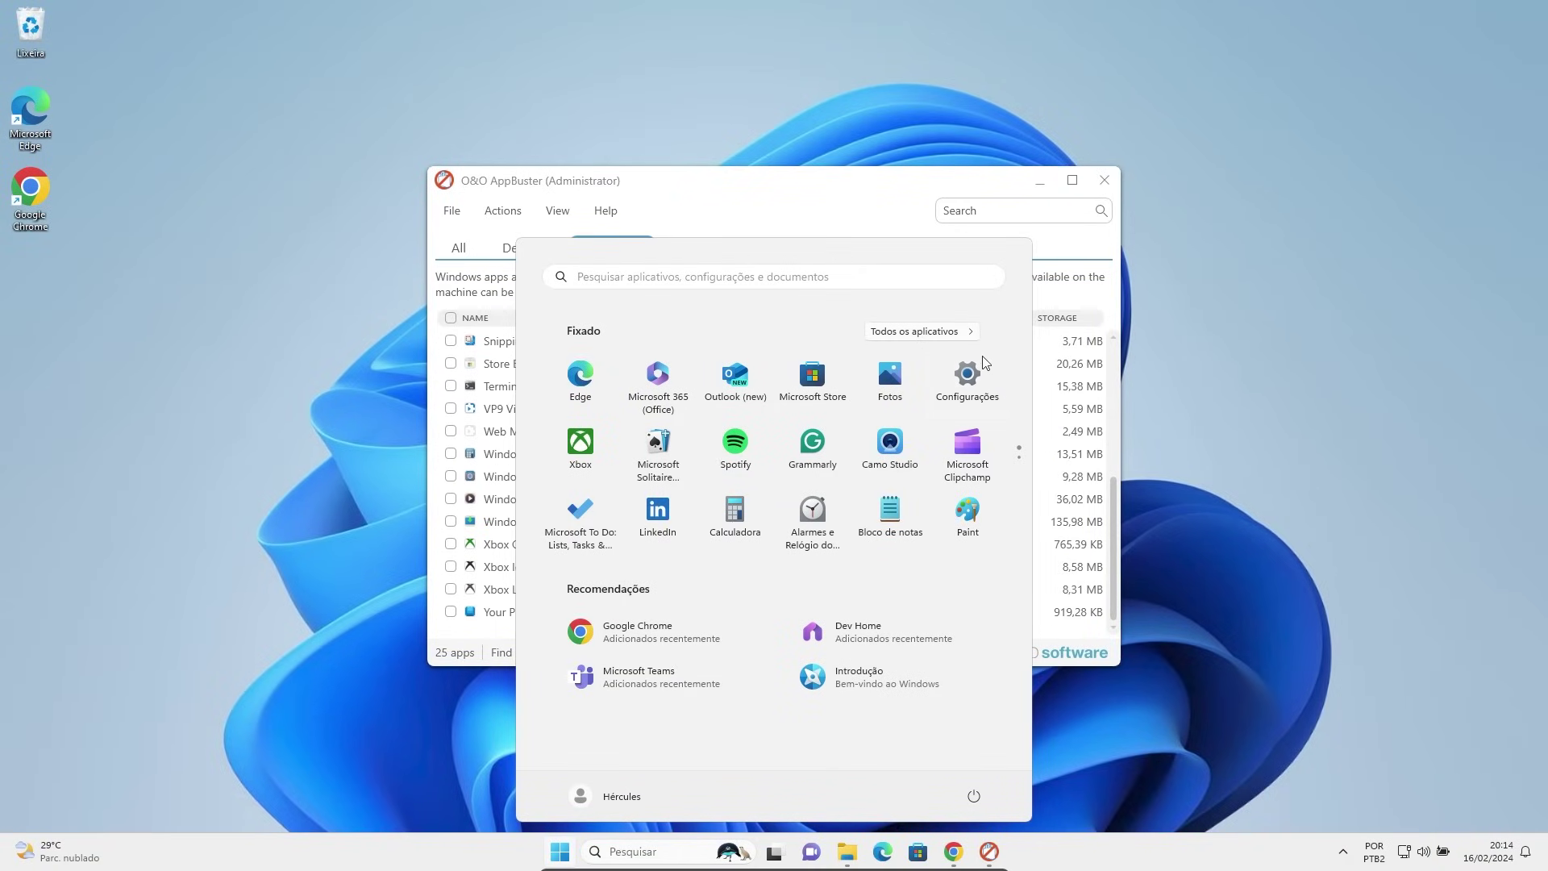
{"action": "scroll", "coordinate": [968, 419], "scroll_direction": "down", "scroll_amount": 1}
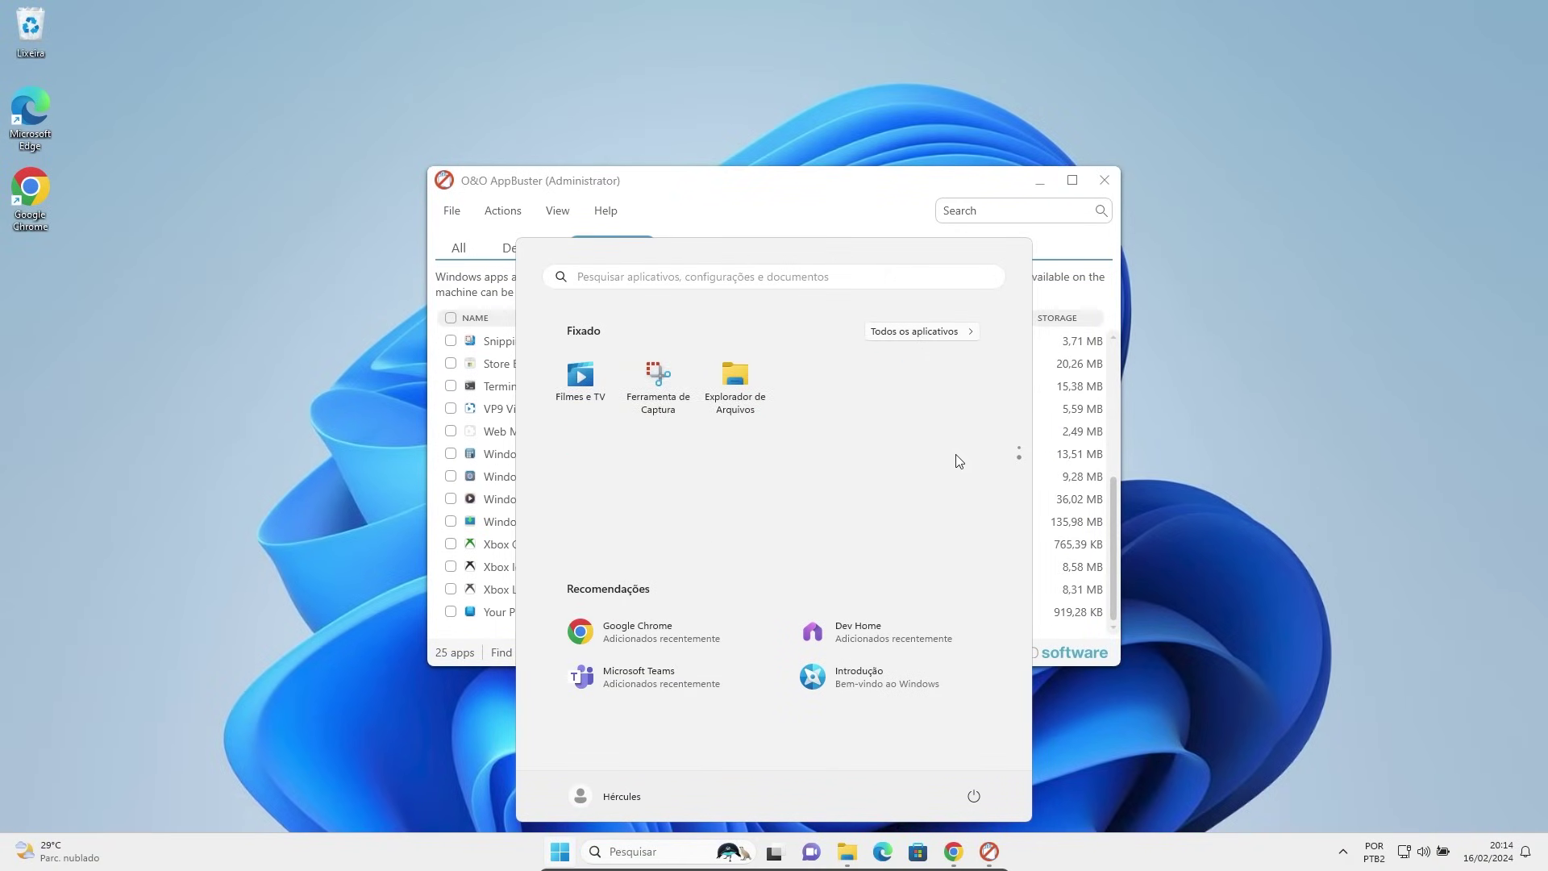
{"action": "scroll", "coordinate": [957, 459], "scroll_direction": "up", "scroll_amount": 1}
{"action": "left_click", "coordinate": [712, 186]}
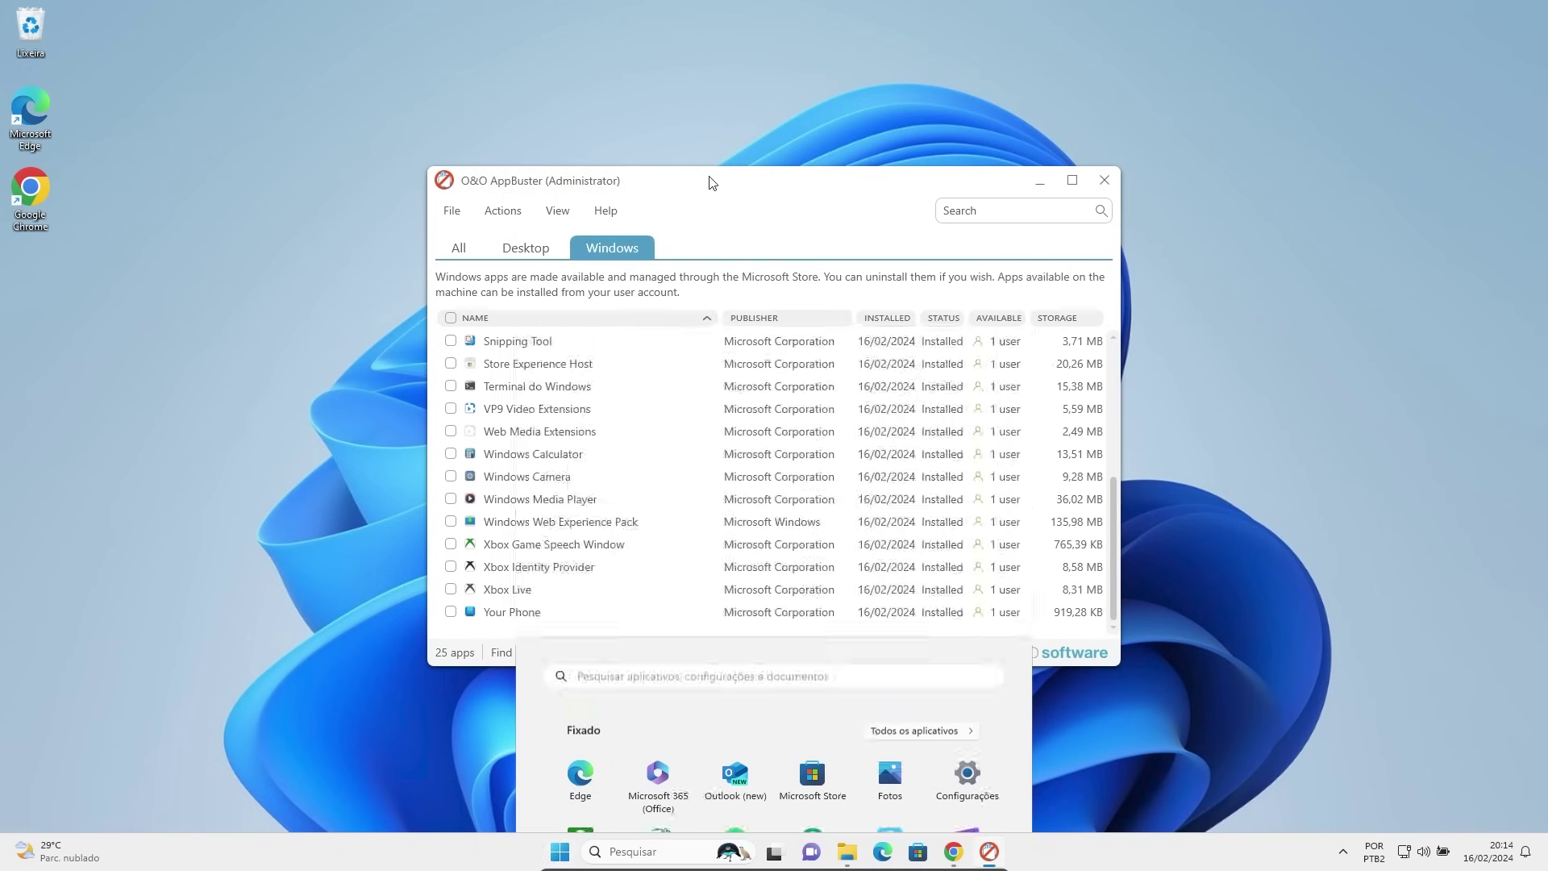
{"action": "scroll", "coordinate": [642, 491], "scroll_direction": "up", "scroll_amount": 4}
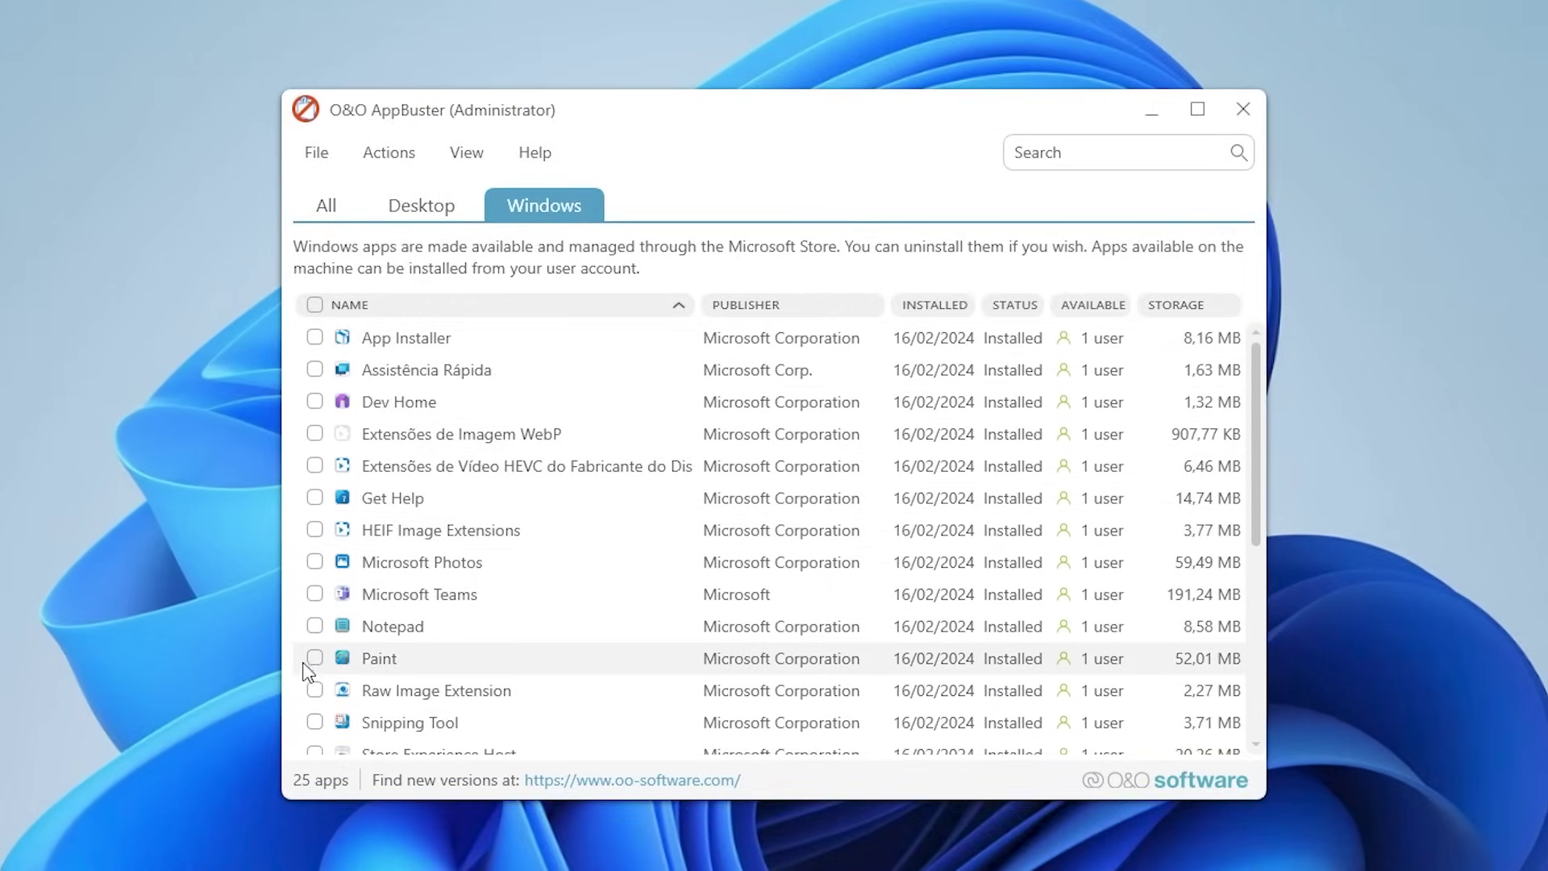
{"action": "scroll", "coordinate": [338, 669], "scroll_direction": "down", "scroll_amount": 4}
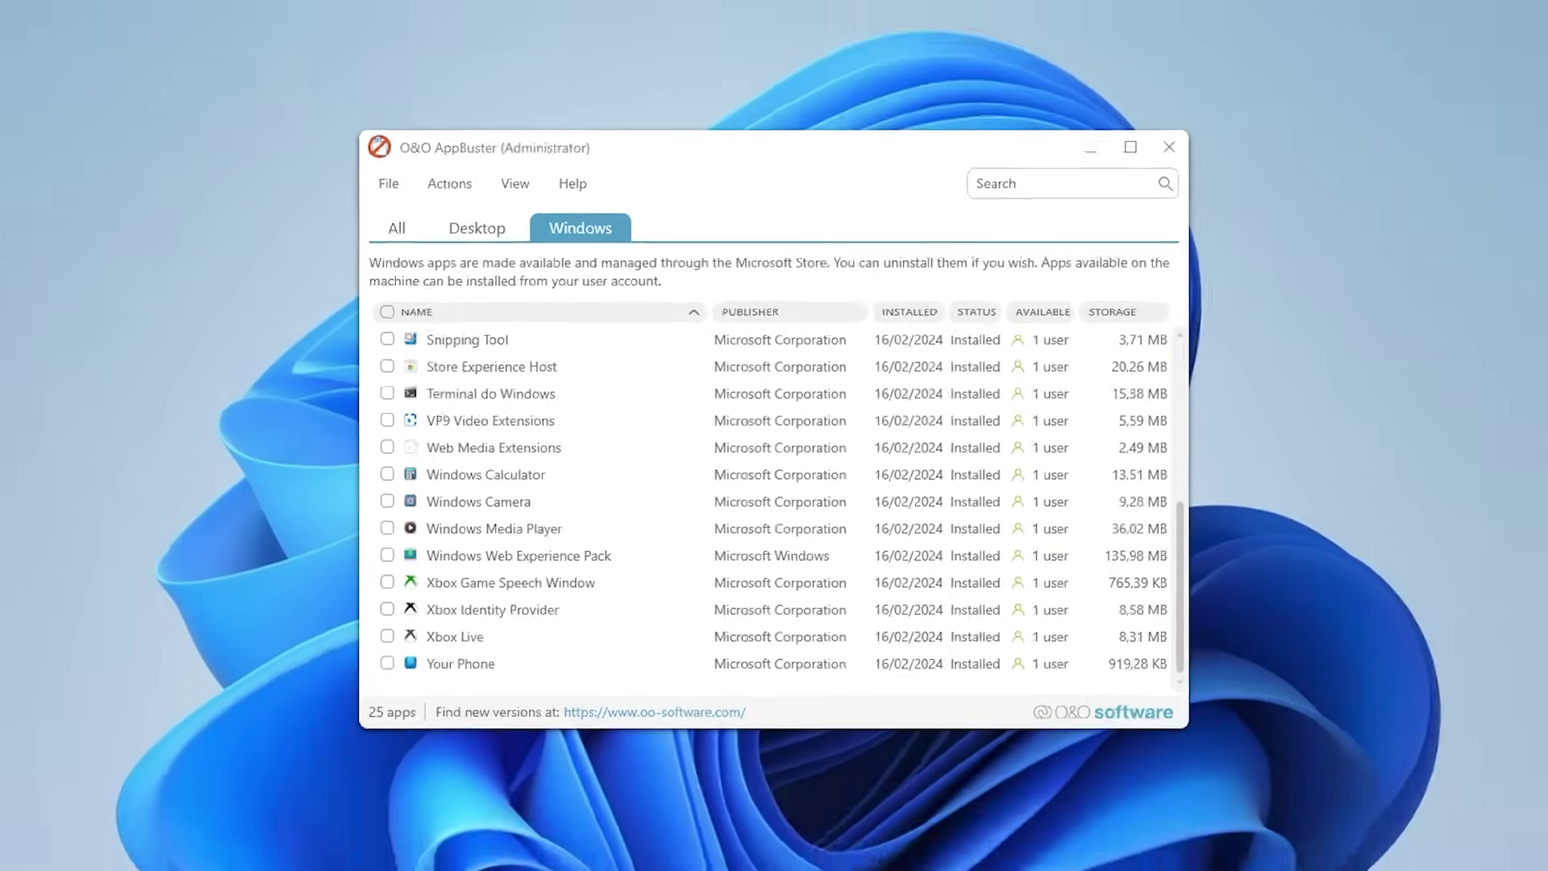
- Search Windows for "criar ponto de restauração" and open the System Protection settings, moving their window slightly down
{"action": "left_click", "coordinate": [621, 850]}
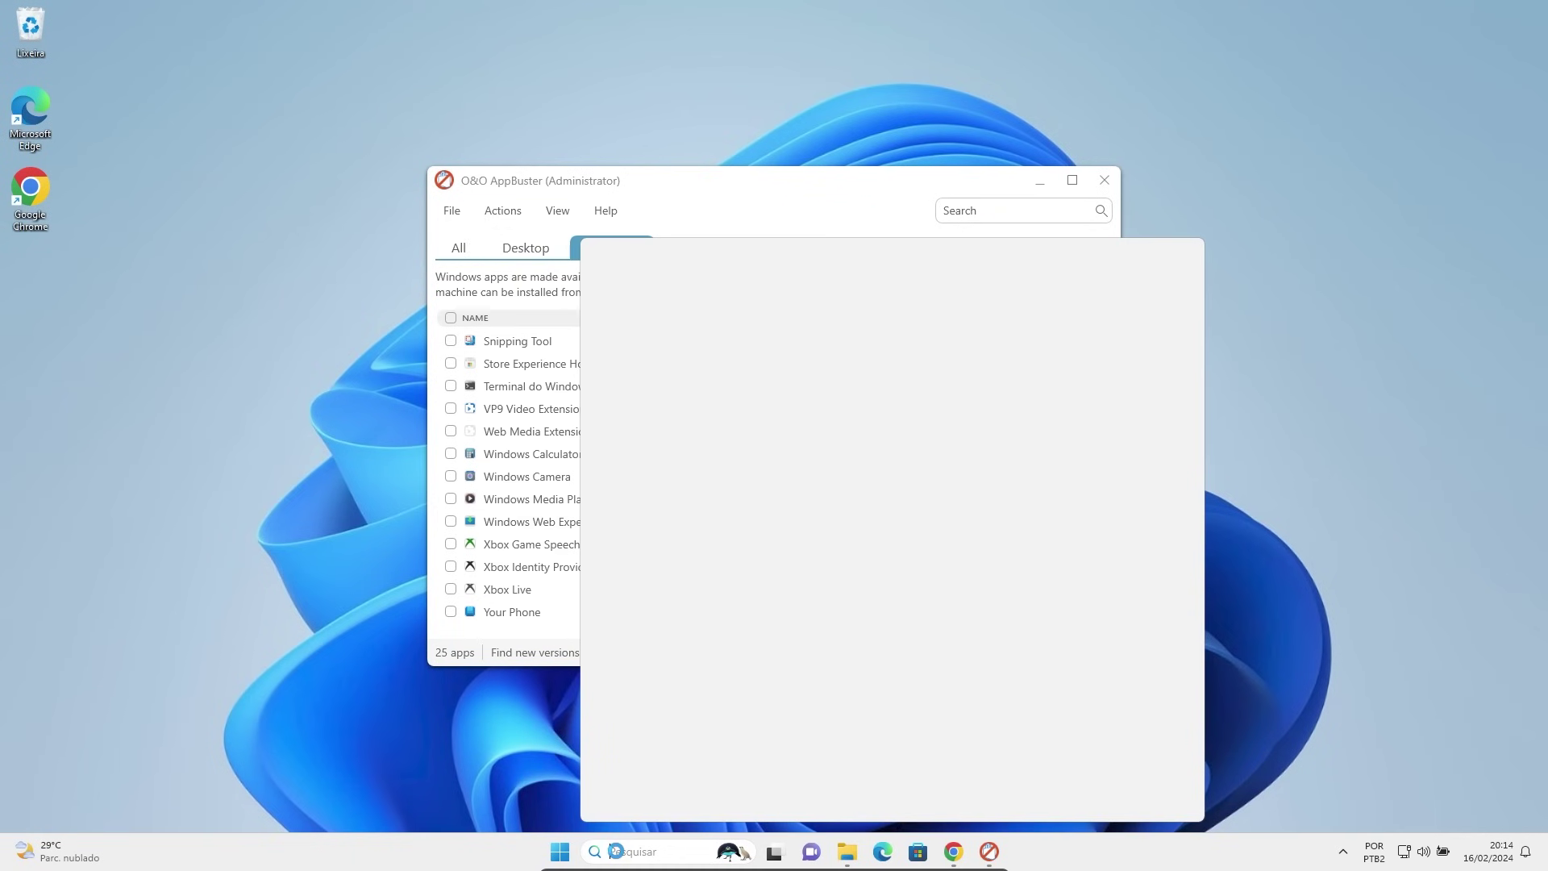
{"action": "type", "text": "criar ponto de resa"}
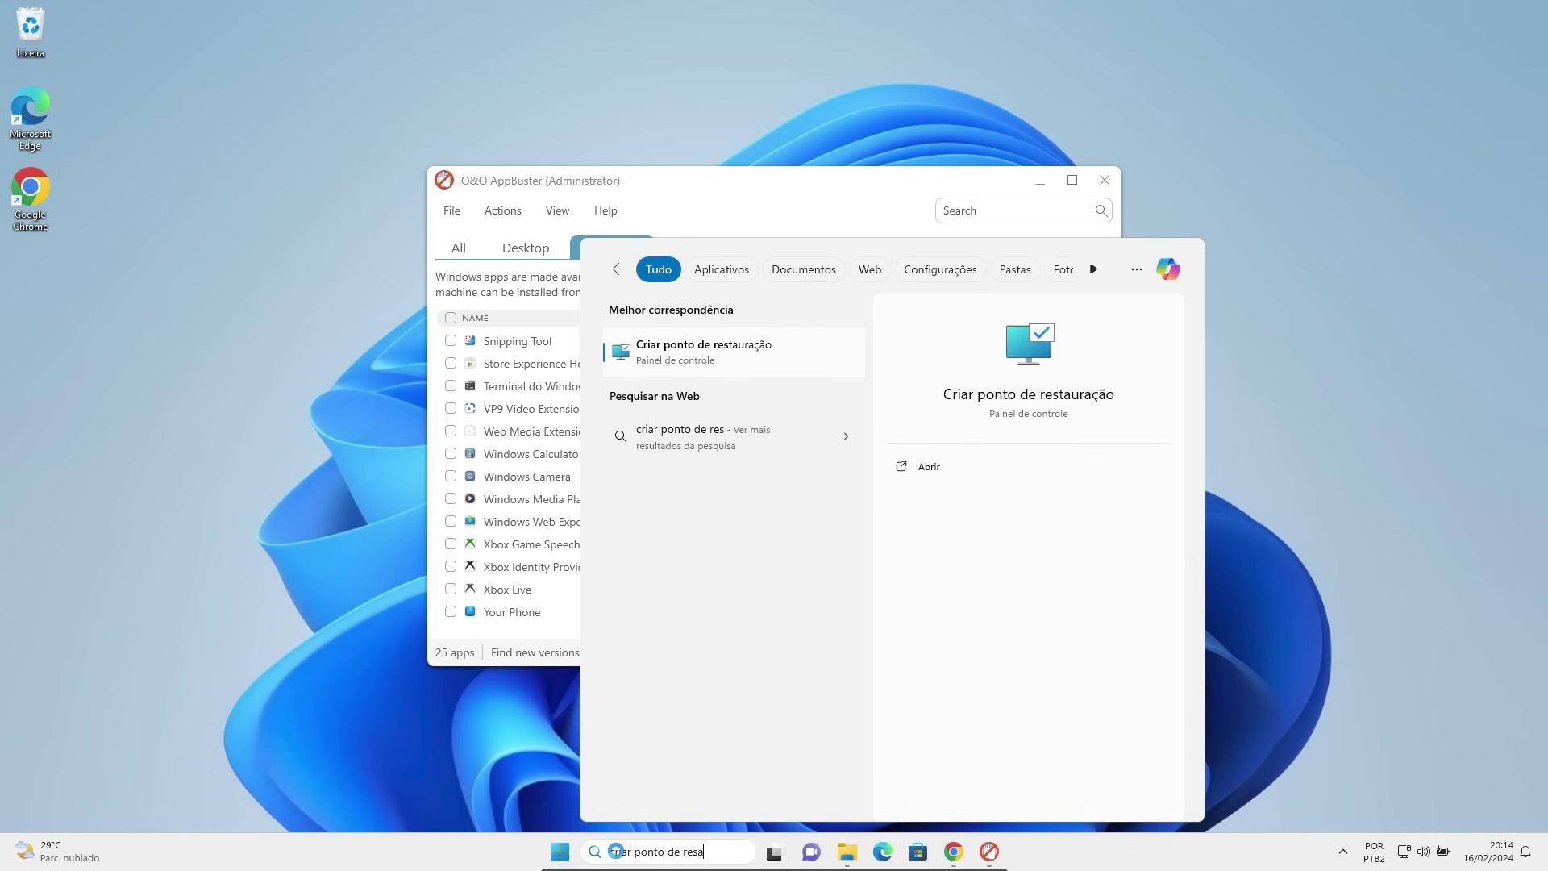
{"action": "left_click", "coordinate": [691, 352]}
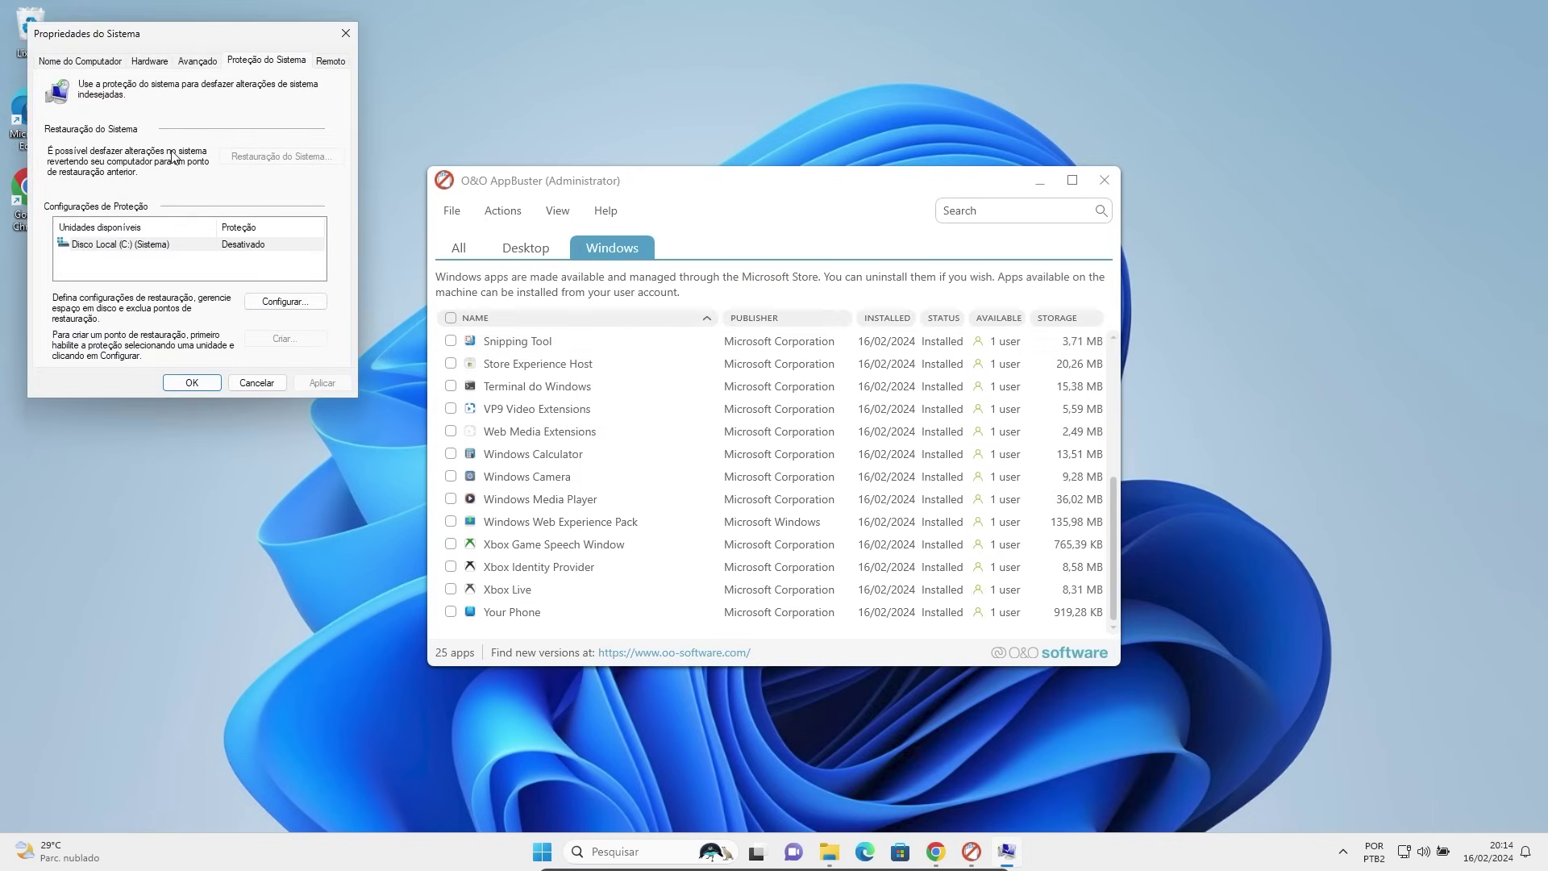
{"action": "left_click_drag", "start_coordinate": [186, 37], "coordinate": [218, 107]}
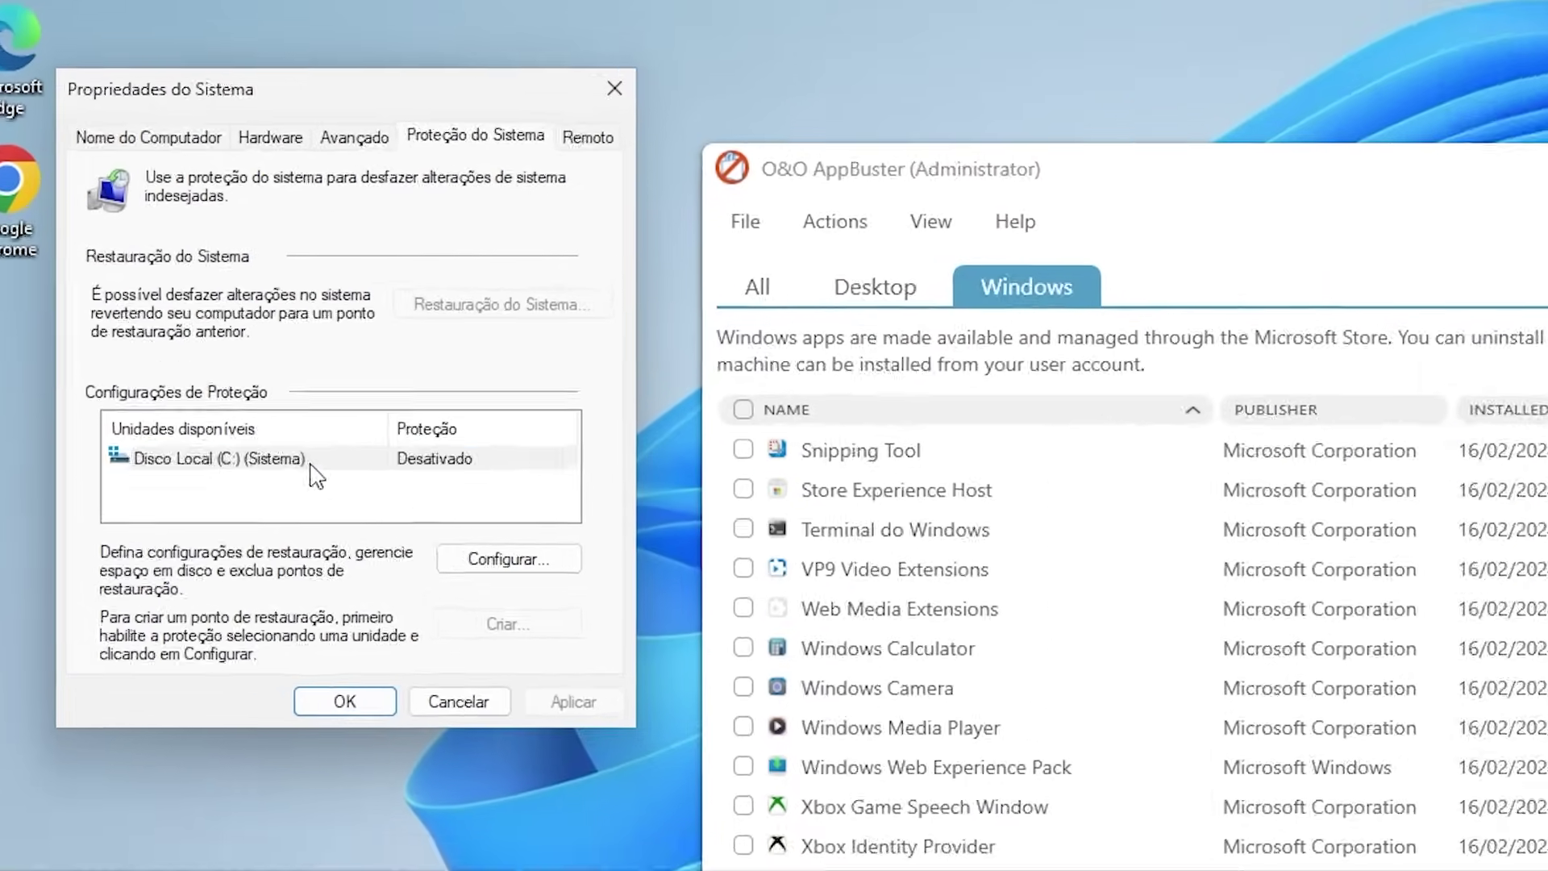
- Activate system protection for the drive Disco Local (C:) and apply the setting
{"action": "left_click", "coordinate": [219, 347]}
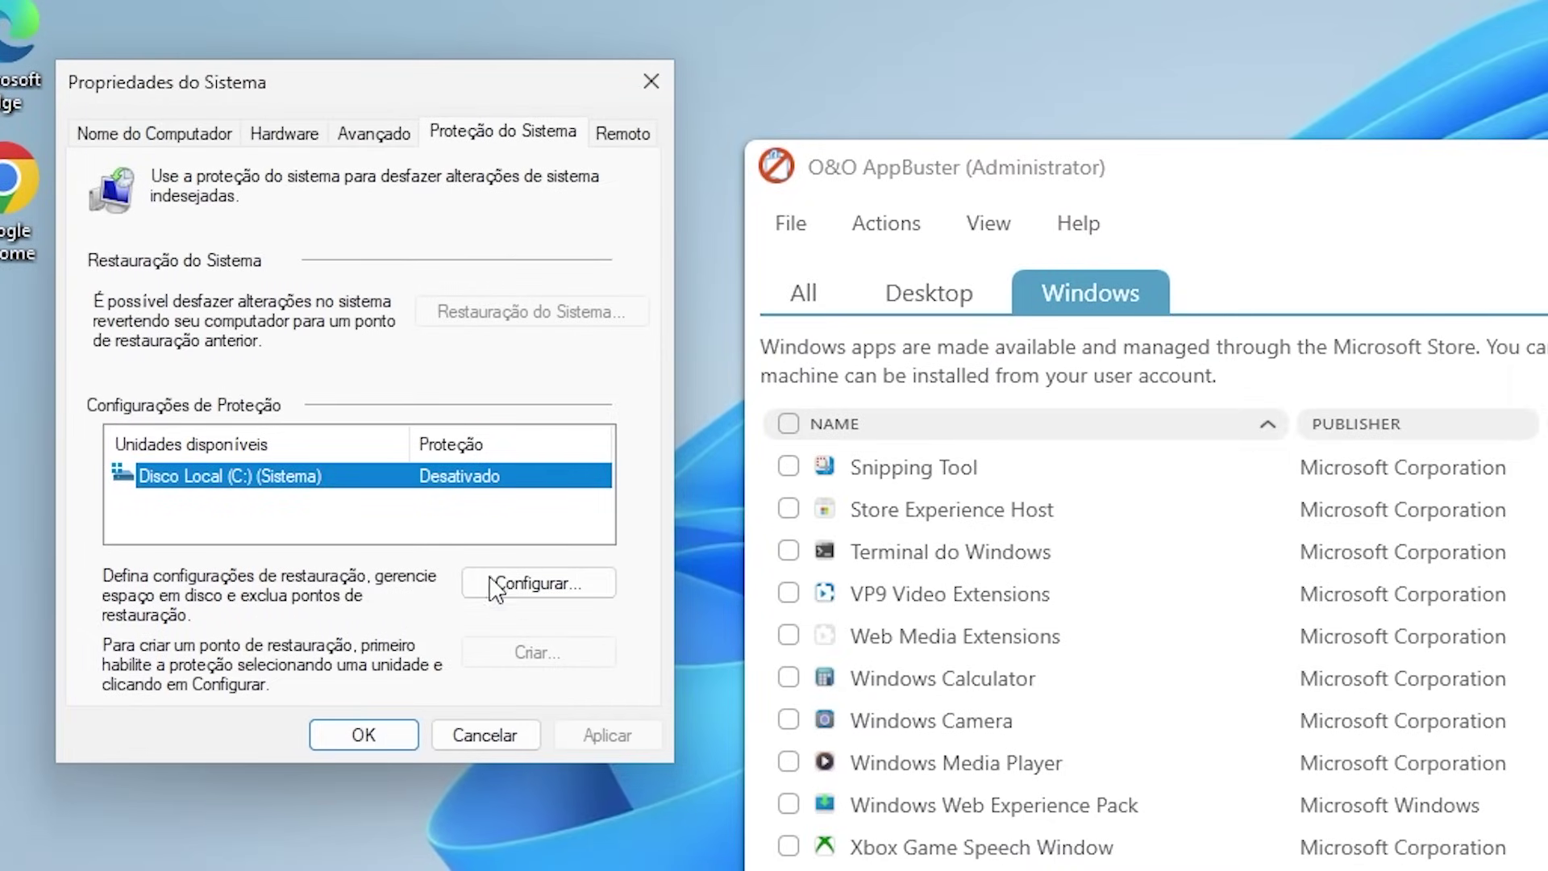
{"action": "left_click", "coordinate": [317, 403]}
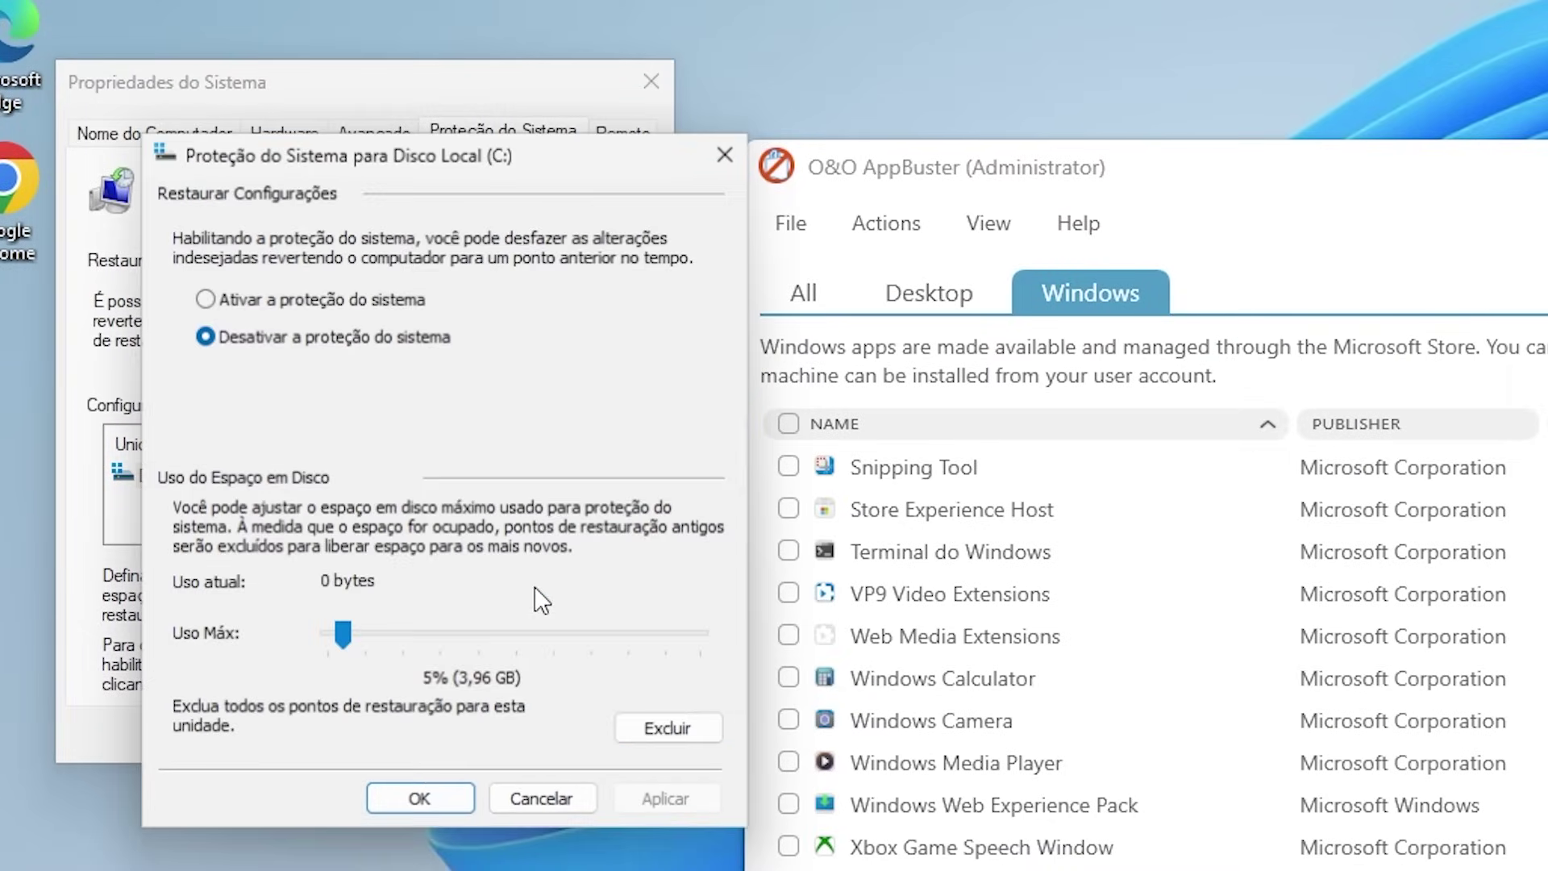
{"action": "left_click", "coordinate": [205, 299]}
{"action": "left_click", "coordinate": [694, 798]}
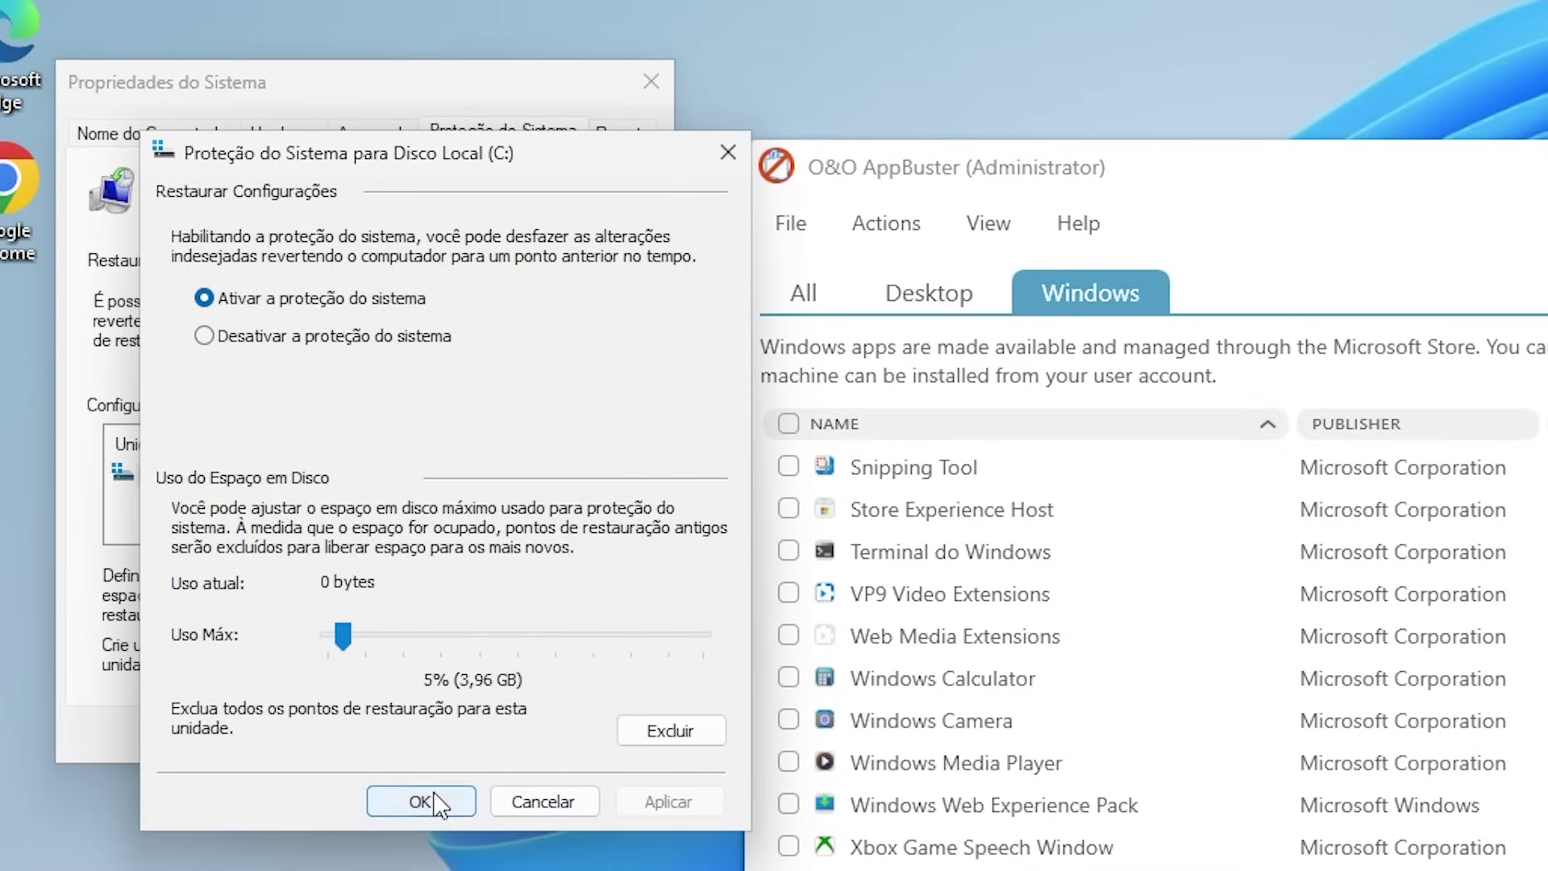
{"action": "left_click", "coordinate": [432, 798]}
- Create a restore point for the protected drive and close System Properties
{"action": "left_click", "coordinate": [538, 651]}
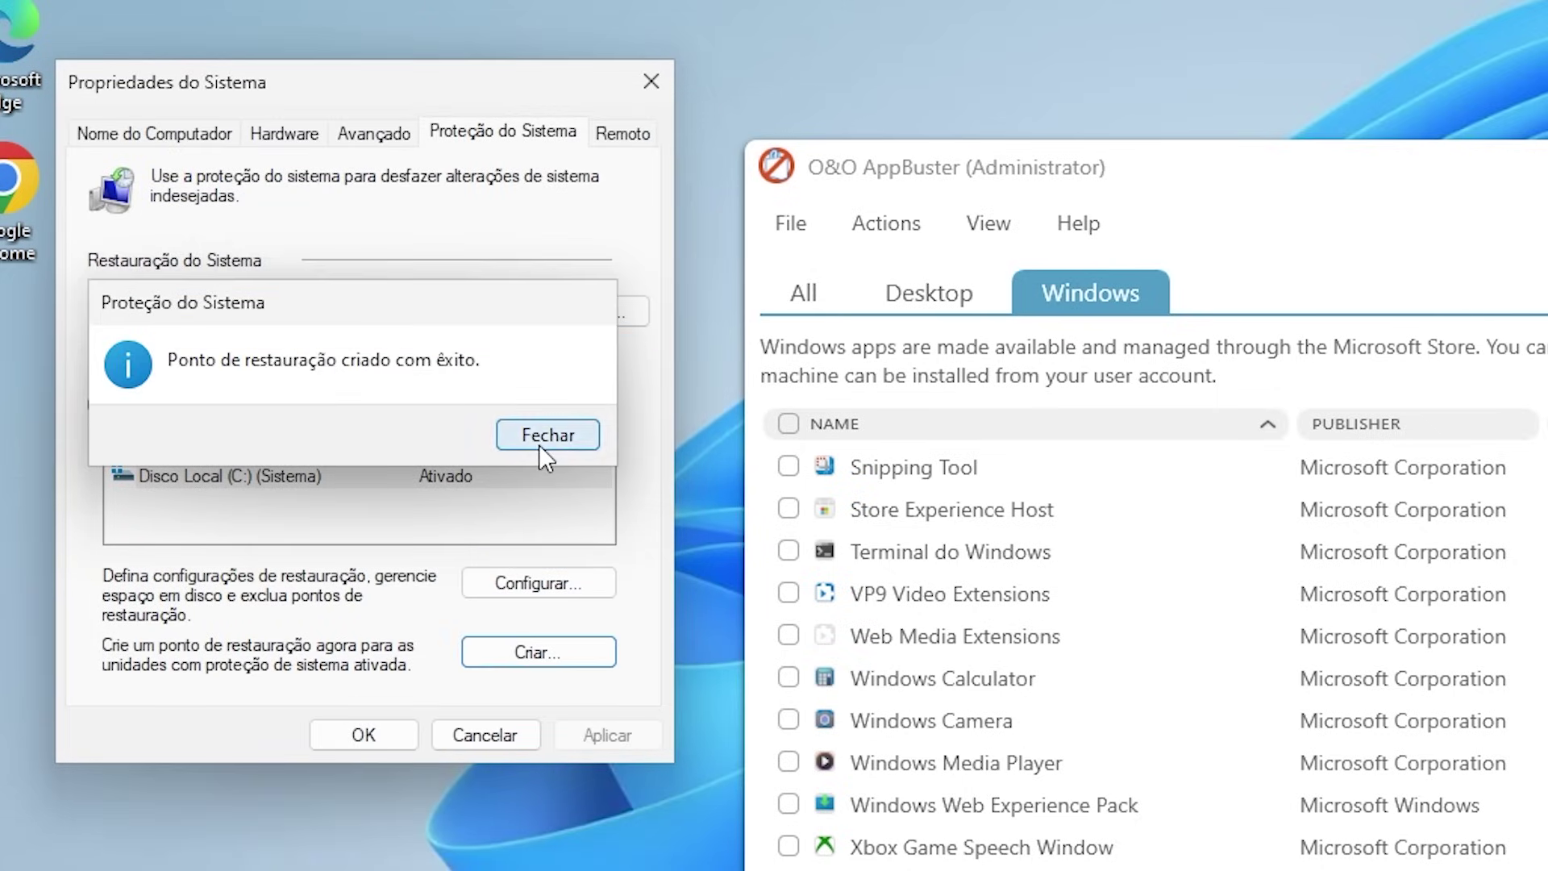
{"action": "left_click", "coordinate": [538, 443]}
{"action": "left_click", "coordinate": [370, 733]}
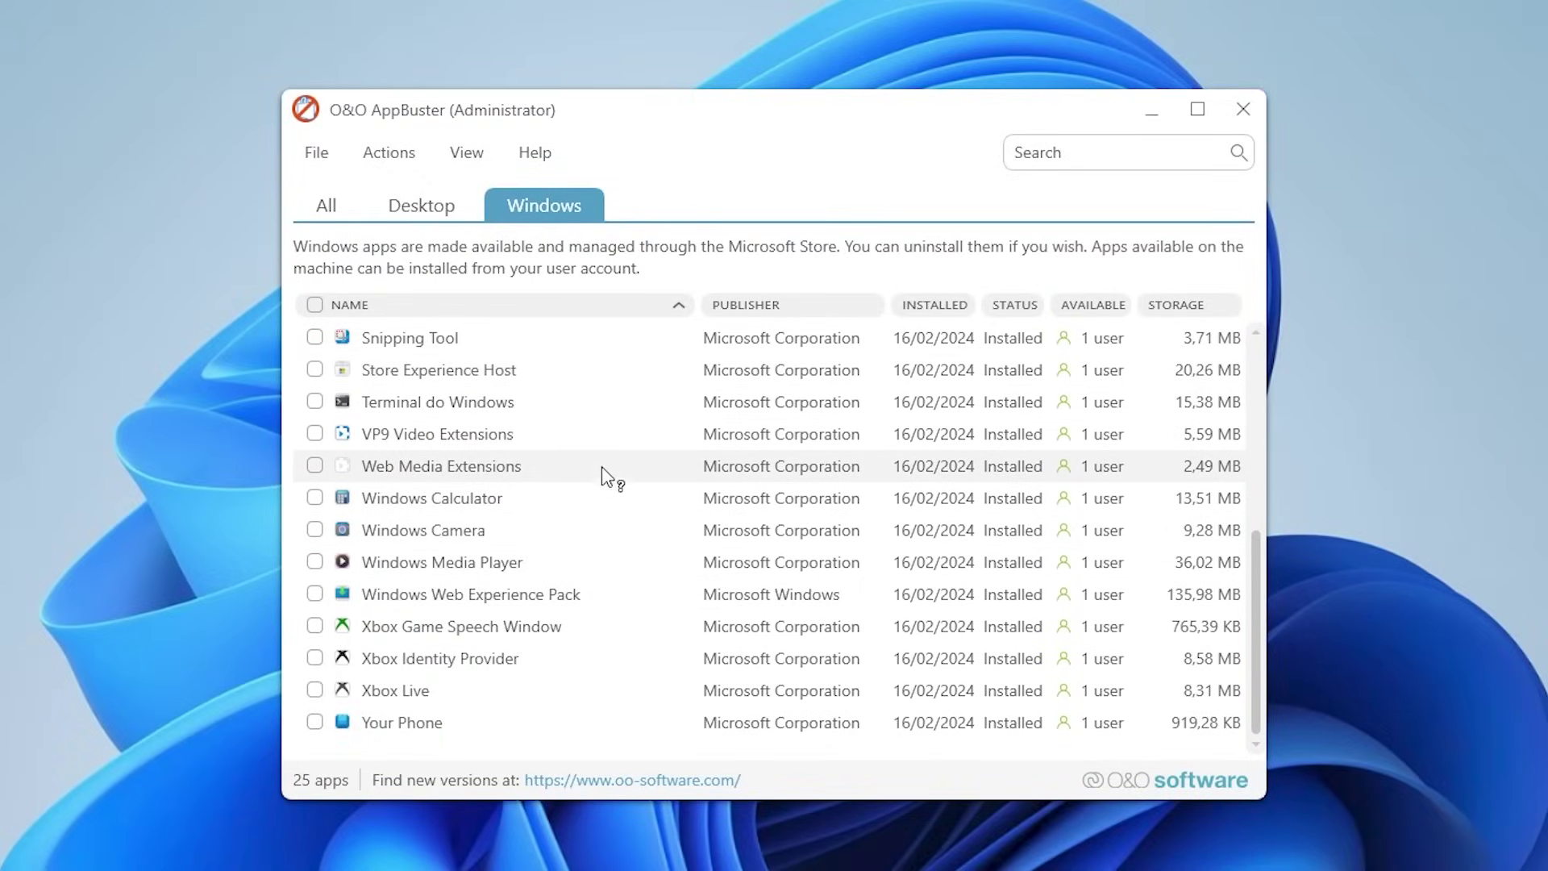
{"action": "scroll", "coordinate": [640, 496], "scroll_direction": "up", "scroll_amount": 4}
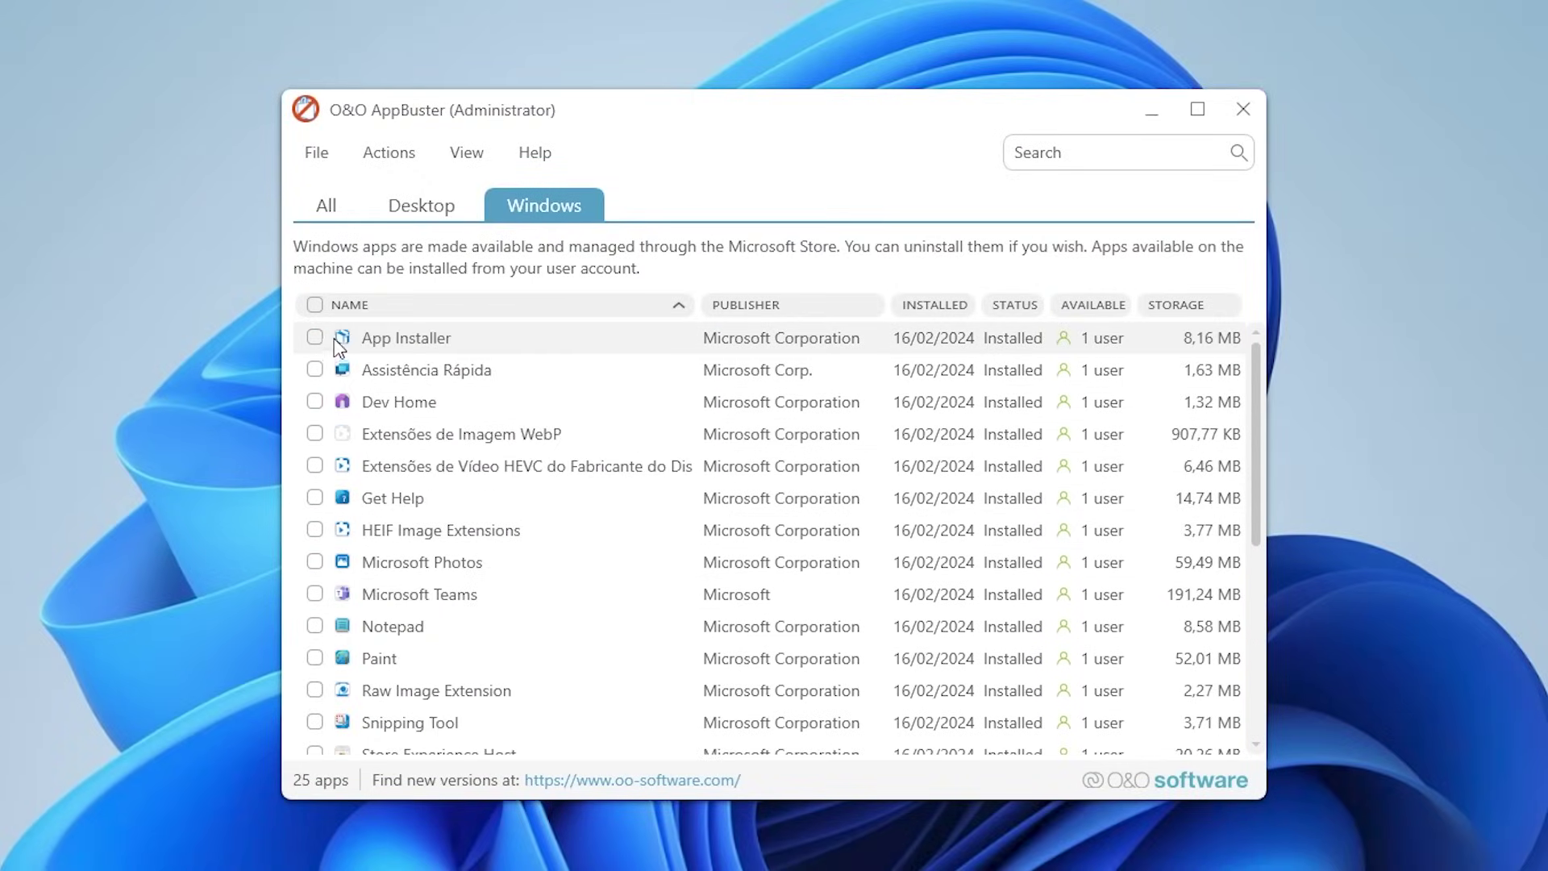
{"action": "scroll", "coordinate": [325, 488], "scroll_direction": "down", "scroll_amount": 4}
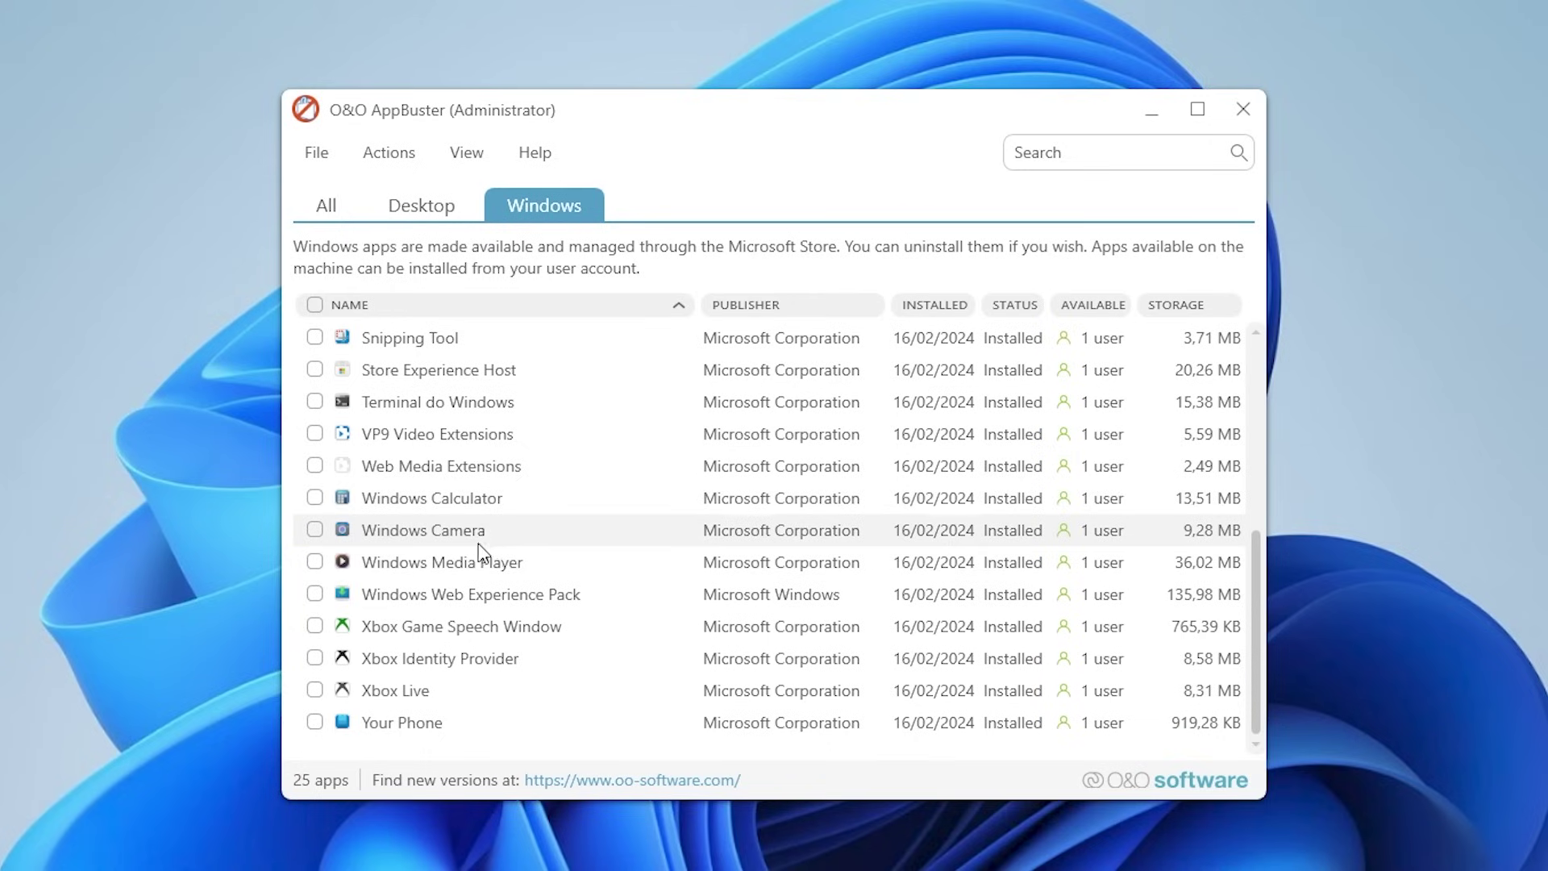
{"action": "scroll", "coordinate": [654, 634], "scroll_direction": "up", "scroll_amount": 4}
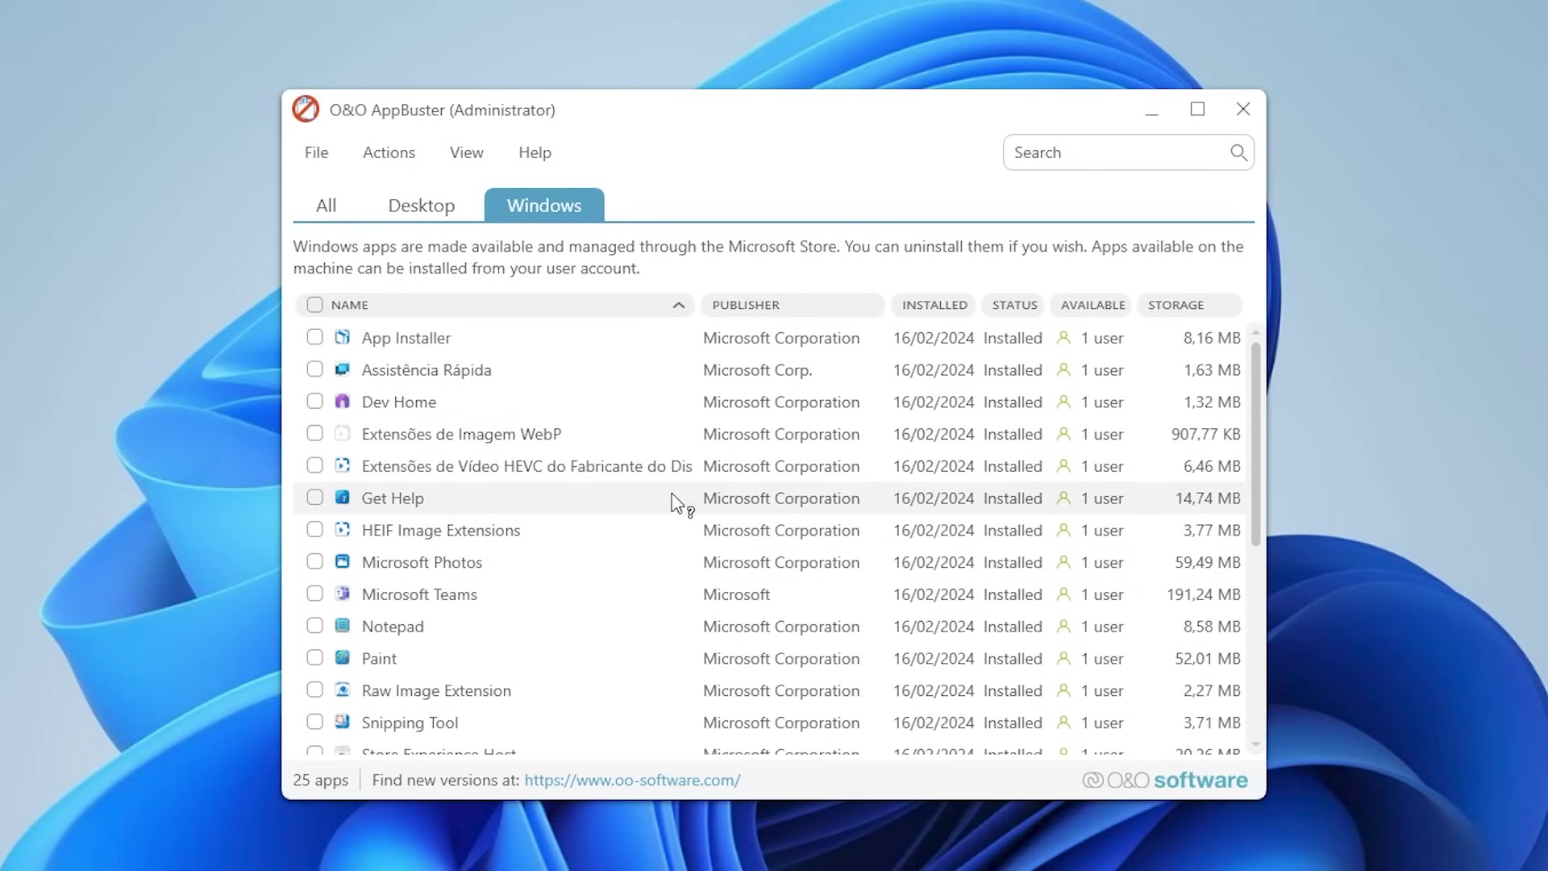
- Select all listed Windows apps for removal, but exclude Windows Camera, Windows Calculator and Terminal do Windows
{"action": "left_click", "coordinate": [315, 305]}
{"action": "scroll", "coordinate": [321, 419], "scroll_direction": "down", "scroll_amount": 4}
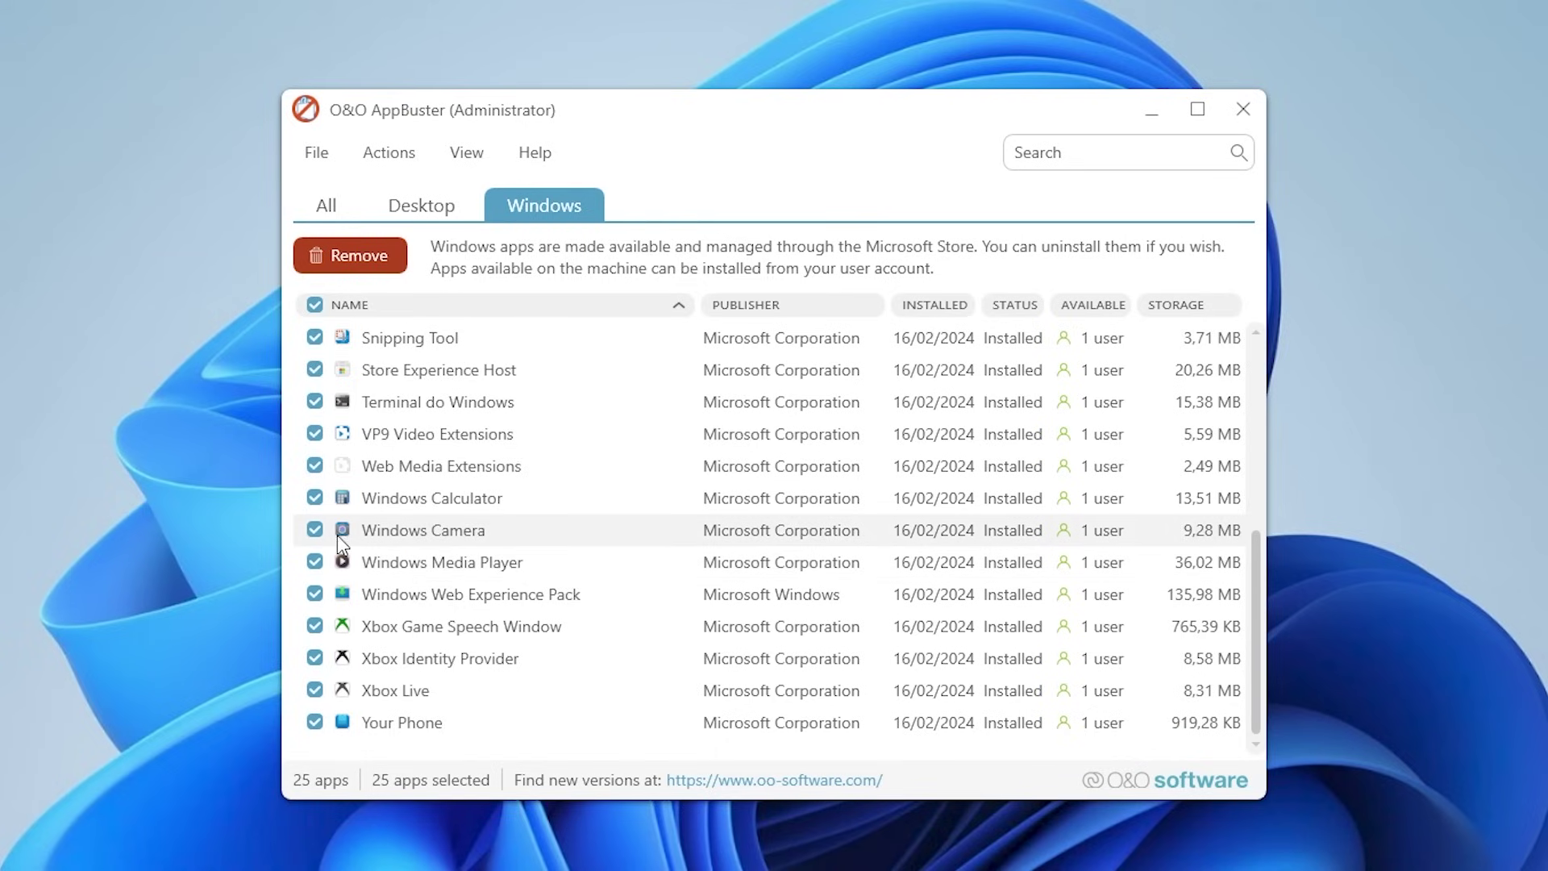
{"action": "left_click", "coordinate": [315, 530]}
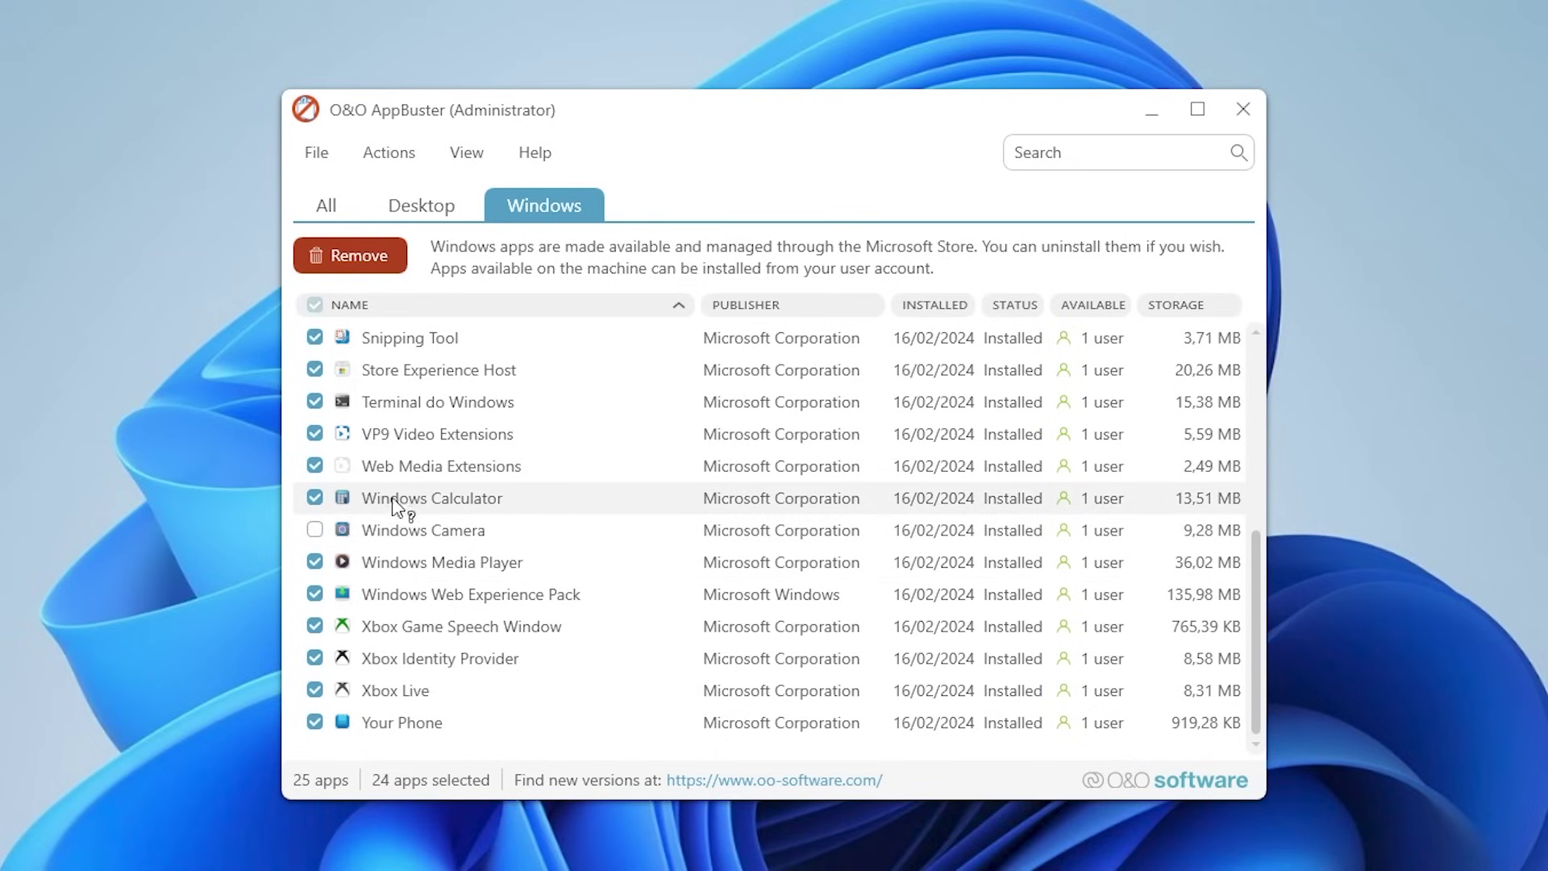
{"action": "left_click", "coordinate": [314, 499]}
{"action": "left_click", "coordinate": [314, 402]}
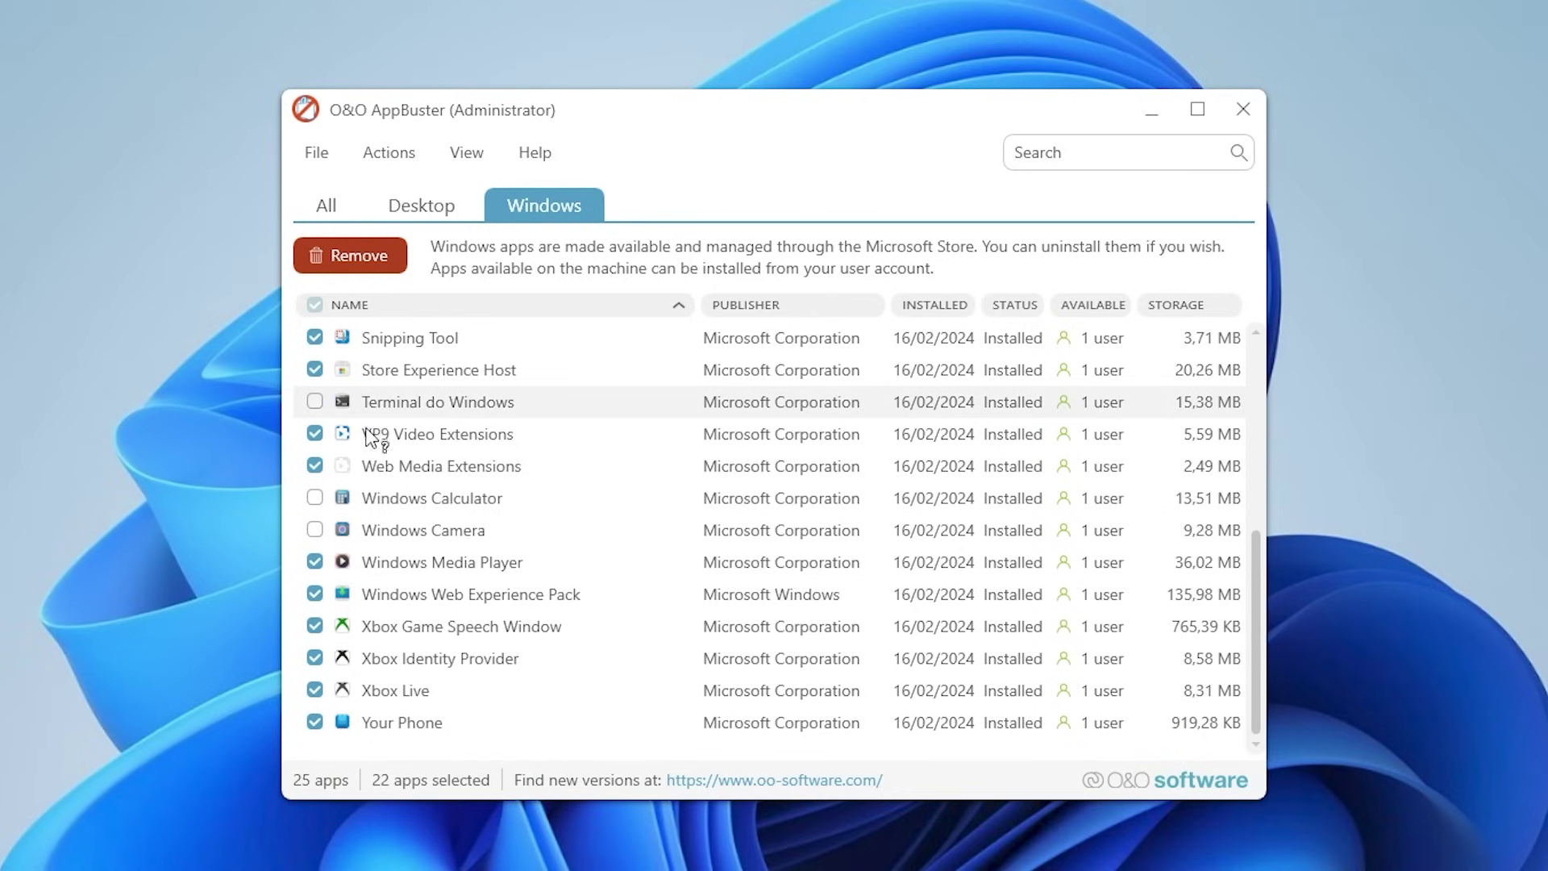
- Exclude Paint and Notepad from the removal selection and review the whole list of selected apps
{"action": "scroll", "coordinate": [316, 468], "scroll_direction": "up", "scroll_amount": 2}
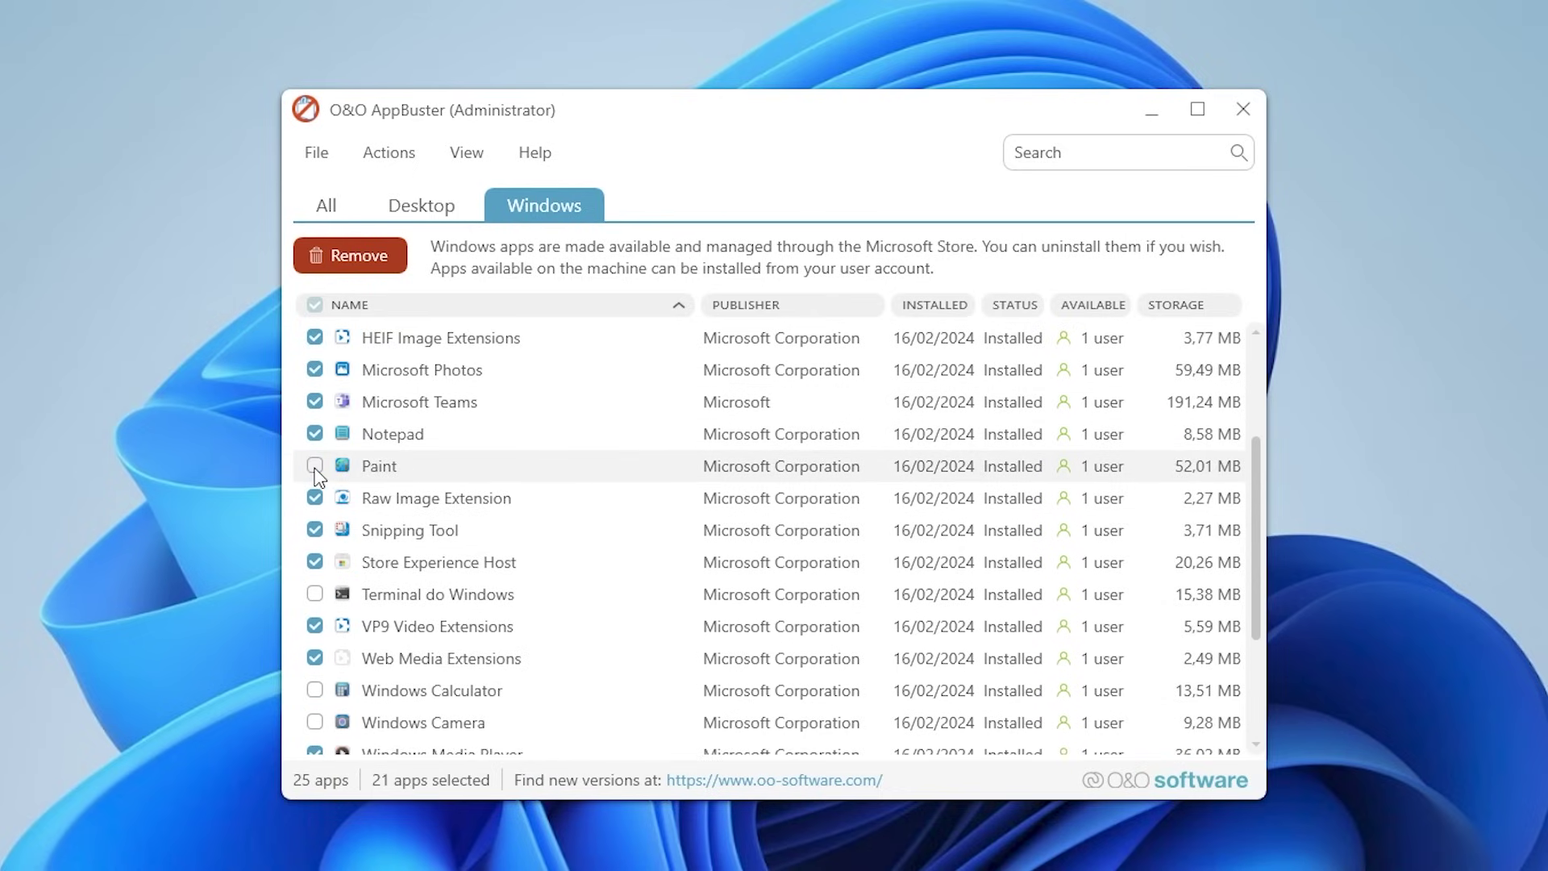
{"action": "scroll", "coordinate": [439, 456], "scroll_direction": "up", "scroll_amount": 2}
{"action": "scroll", "coordinate": [439, 467], "scroll_direction": "down", "scroll_amount": 4}
{"action": "scroll", "coordinate": [407, 702], "scroll_direction": "up", "scroll_amount": 4}
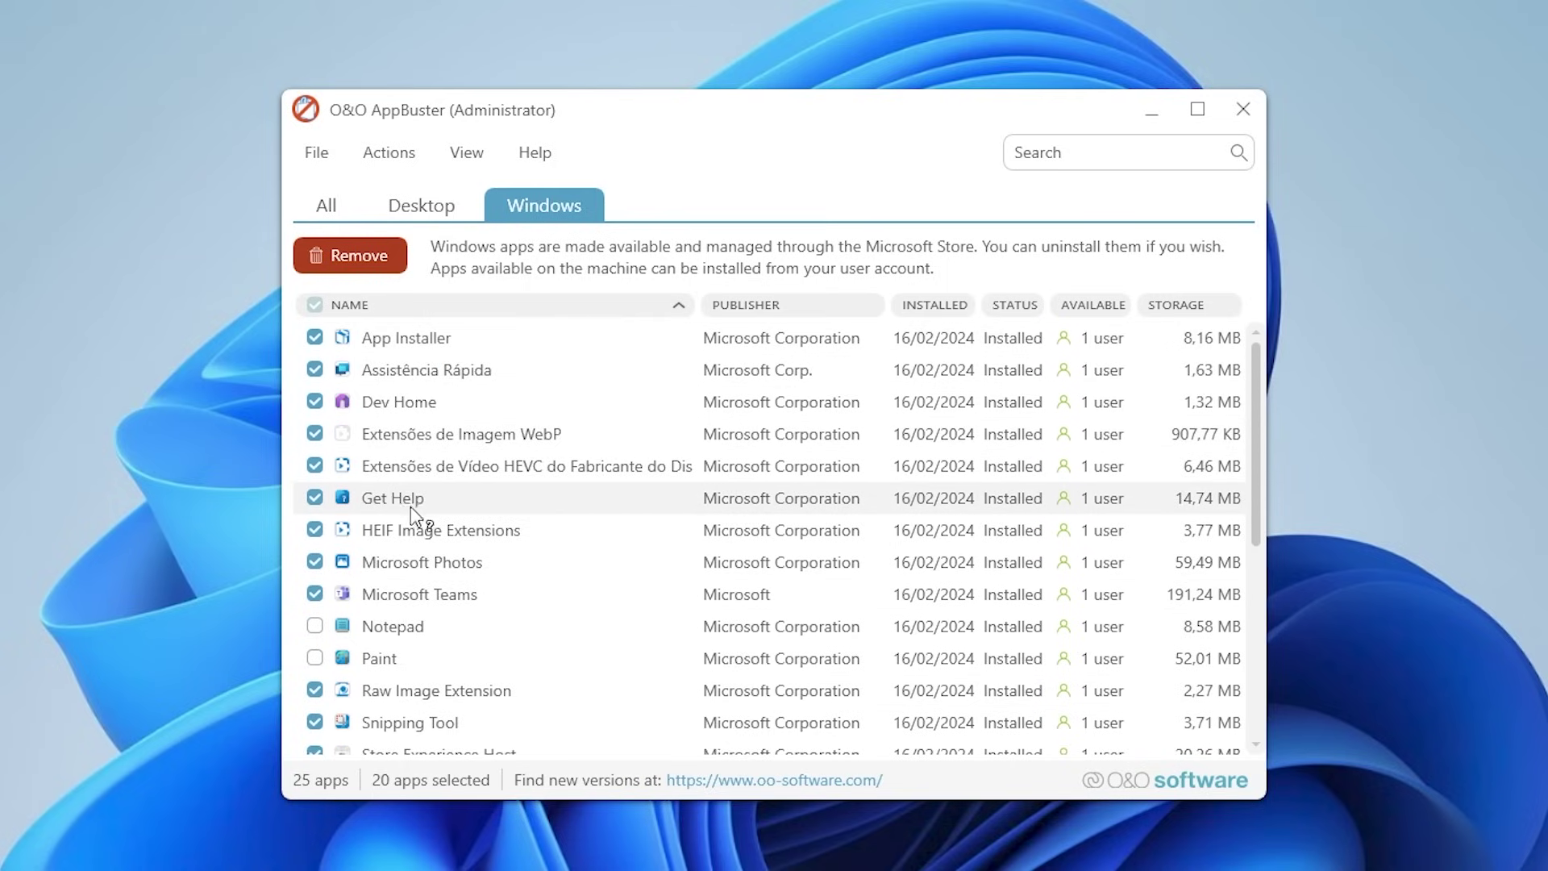
{"action": "scroll", "coordinate": [414, 530], "scroll_direction": "down", "scroll_amount": 2}
{"action": "scroll", "coordinate": [413, 529], "scroll_direction": "down", "scroll_amount": 2}
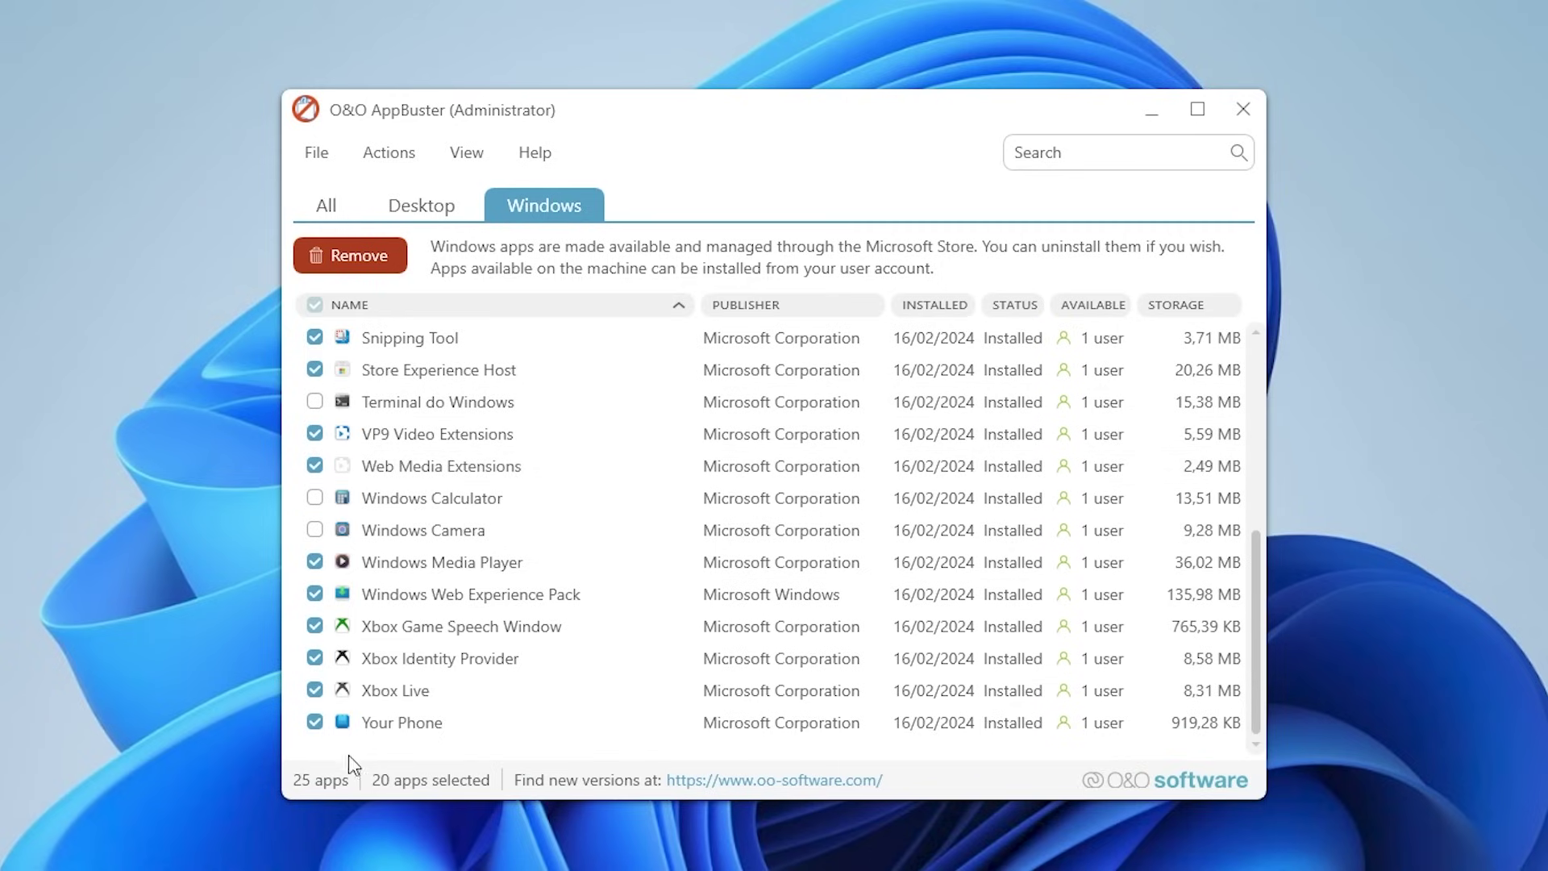
{"action": "scroll", "coordinate": [345, 428], "scroll_direction": "up", "scroll_amount": 4}
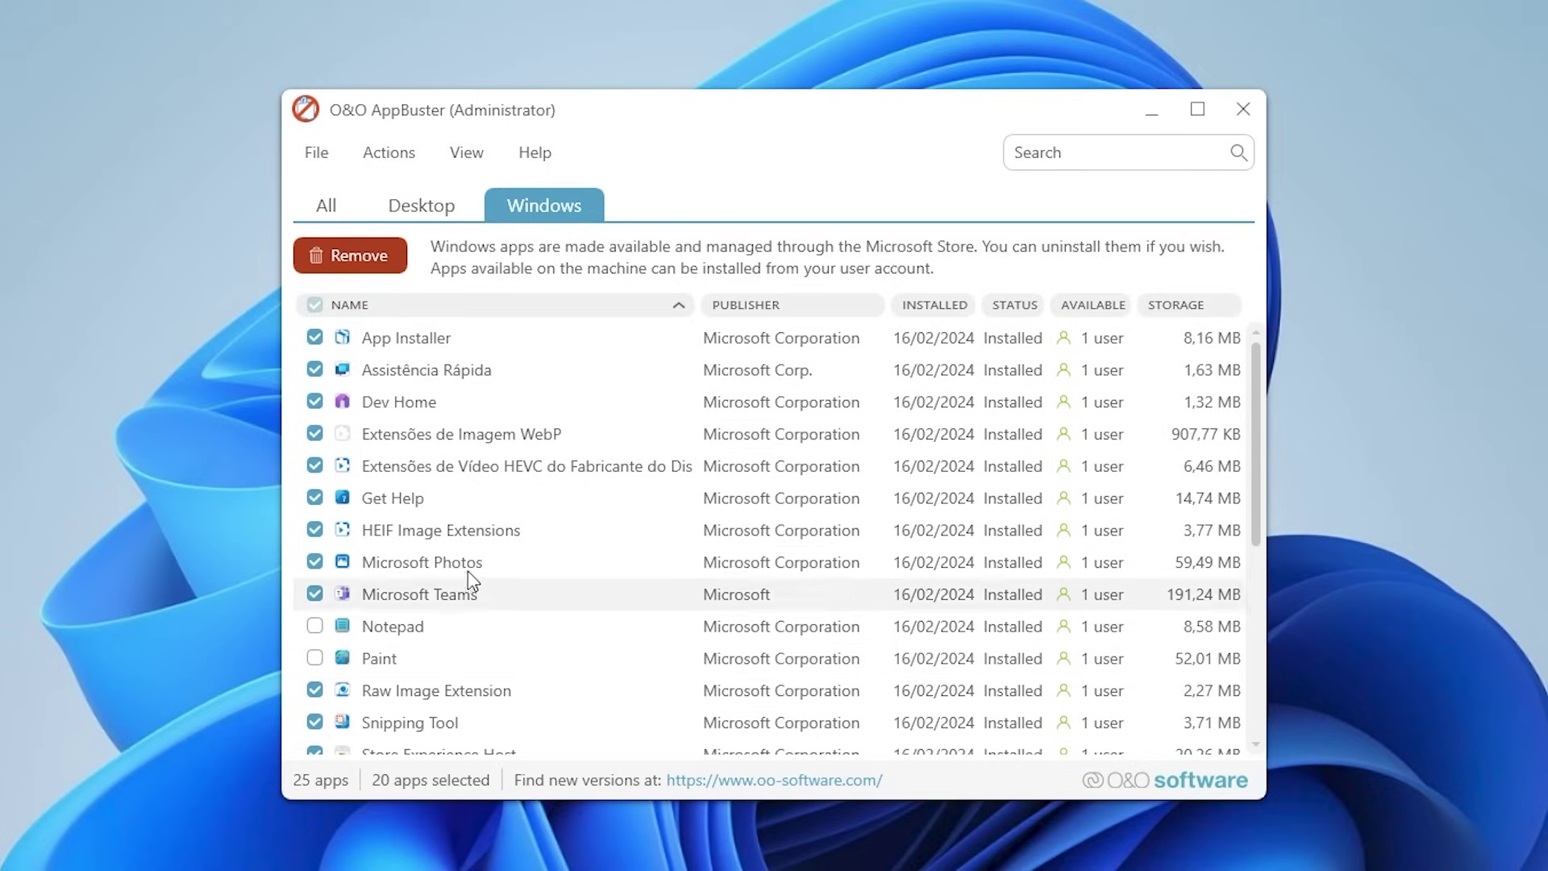
- Remove the selected apps with the Computer option, accept creating a system restore point, and close the finished removal dialog
{"action": "left_click", "coordinate": [354, 261]}
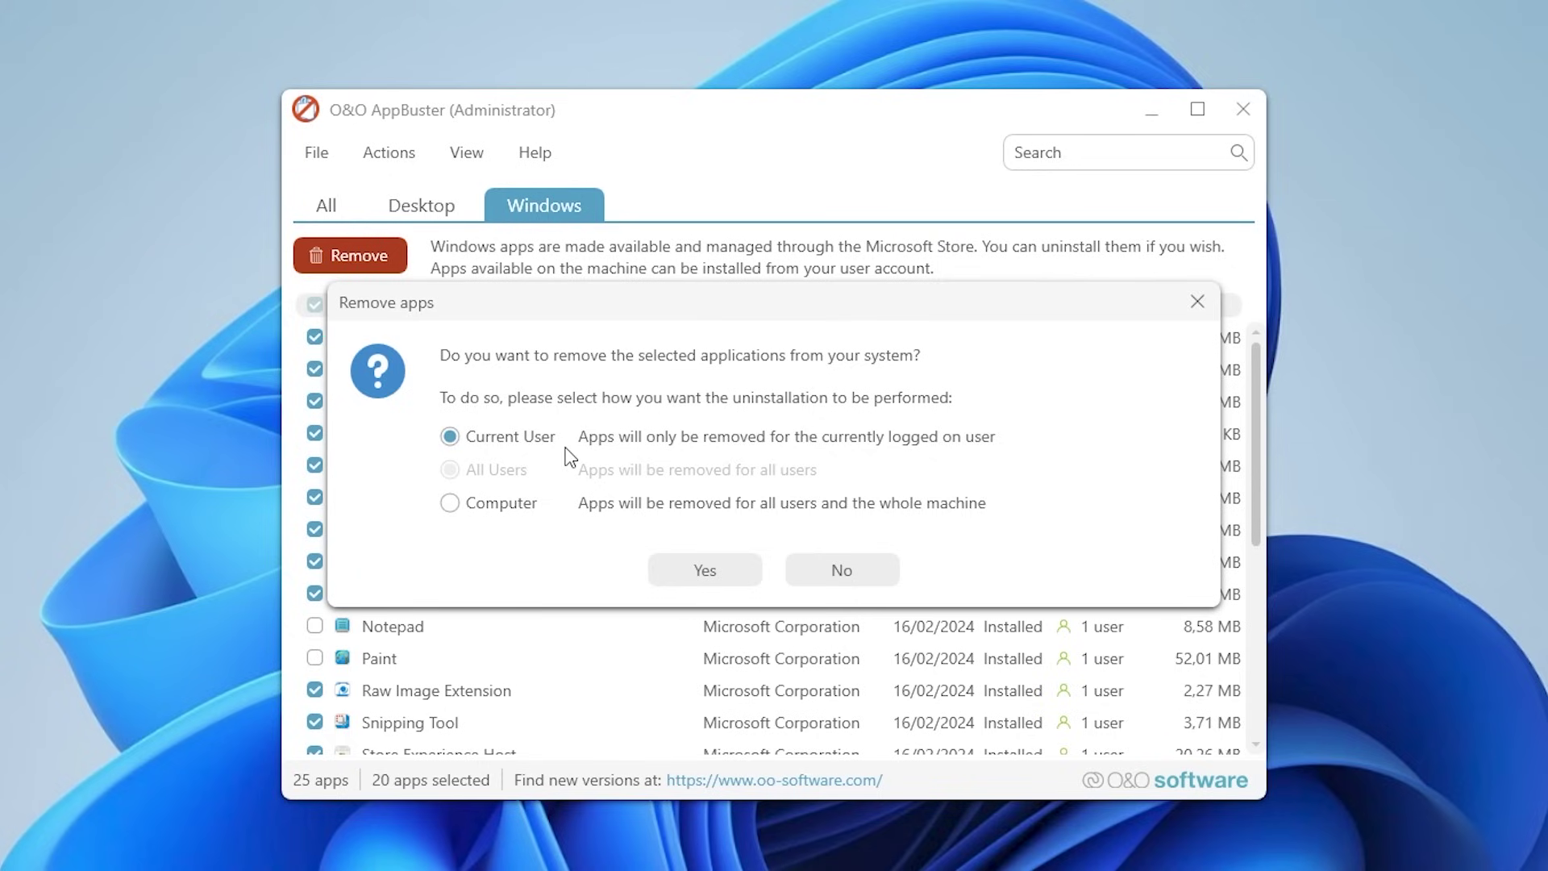
{"action": "left_click", "coordinate": [449, 503]}
{"action": "left_click", "coordinate": [705, 571]}
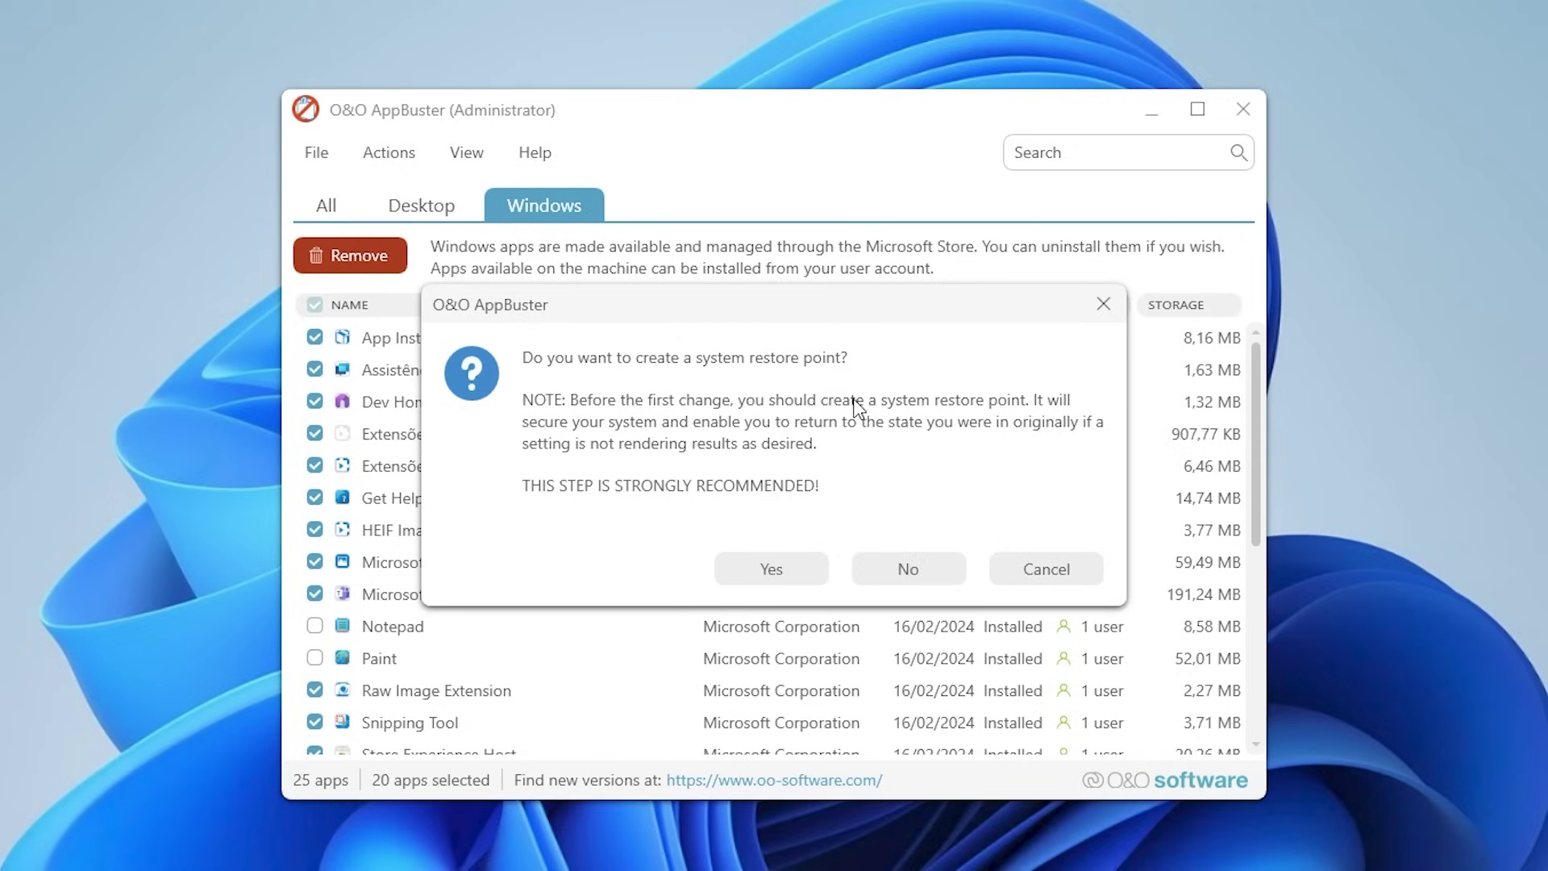
{"action": "left_click", "coordinate": [771, 573]}
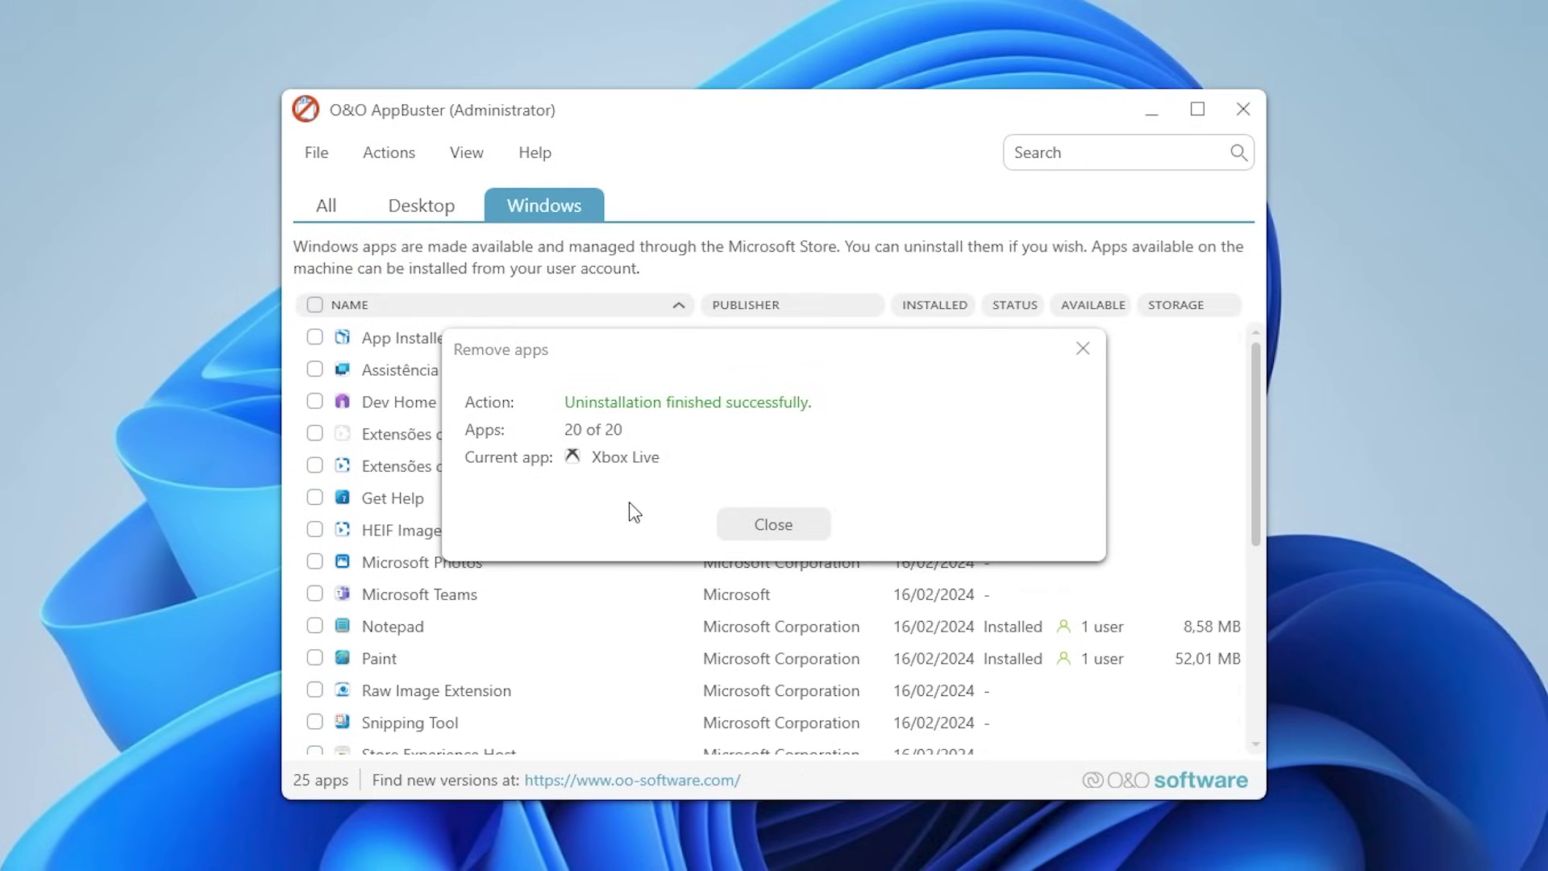
{"action": "left_click", "coordinate": [782, 527]}
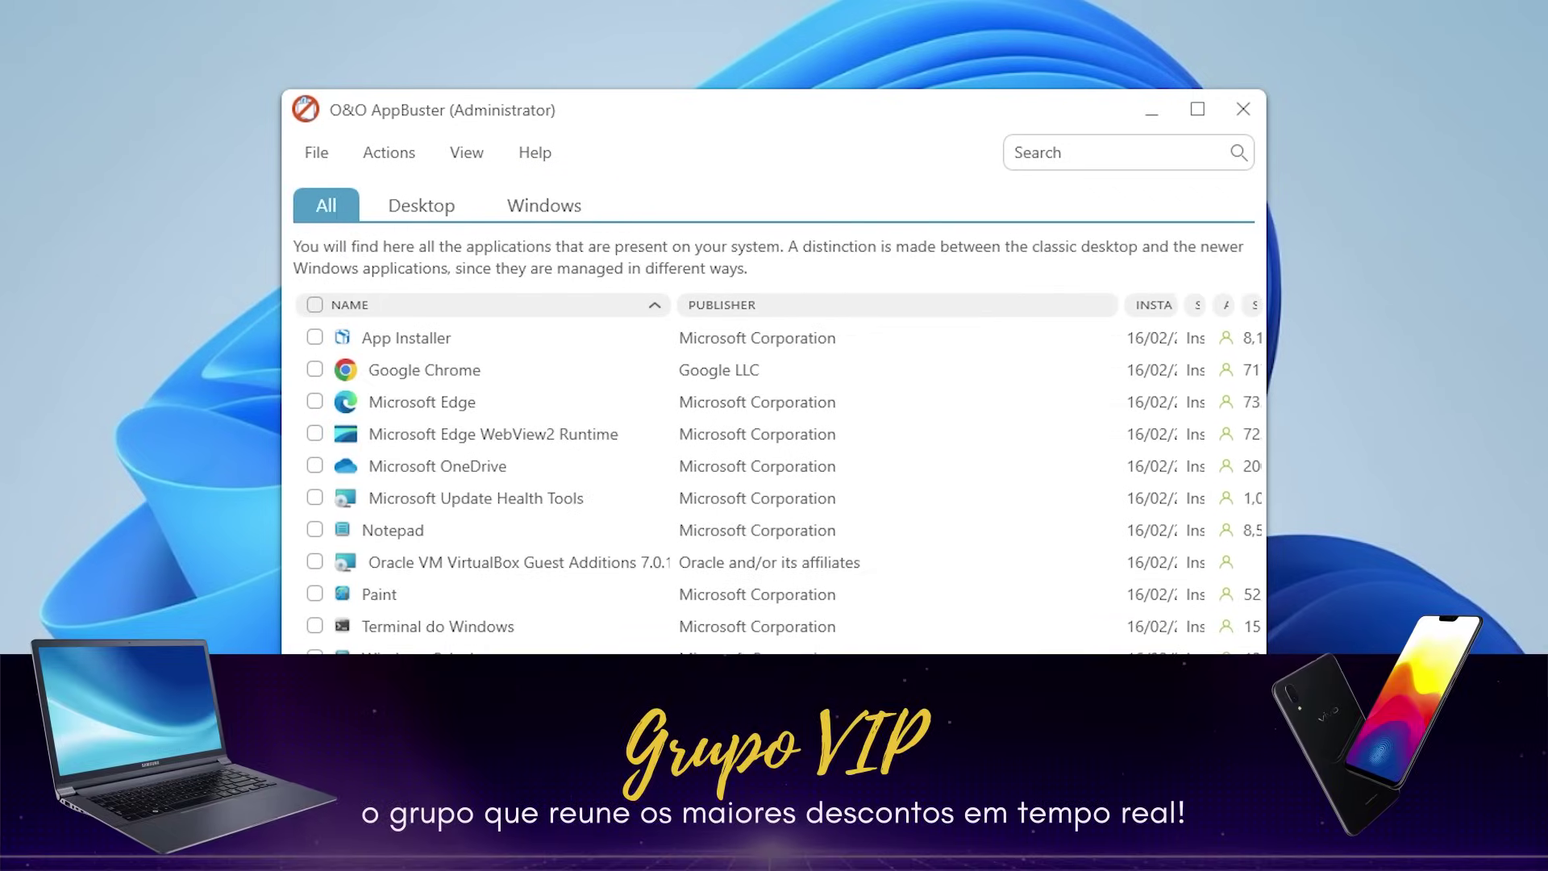
- Examine the full list of installed apps in Windows Start and return to O&O AppBuster
{"action": "key", "text": "super"}
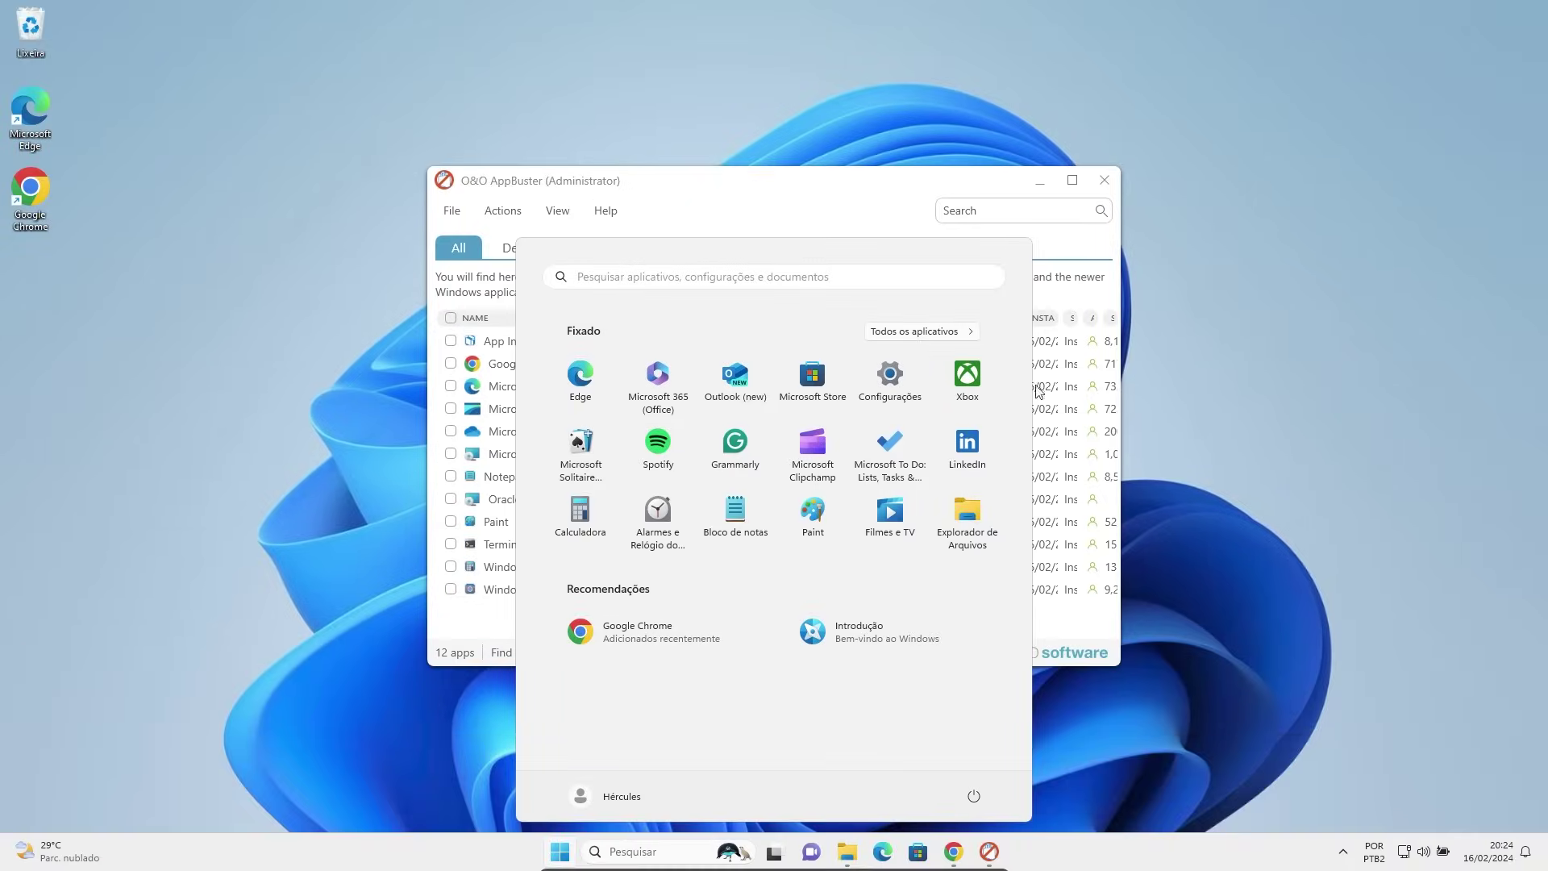
{"action": "left_click", "coordinate": [923, 332]}
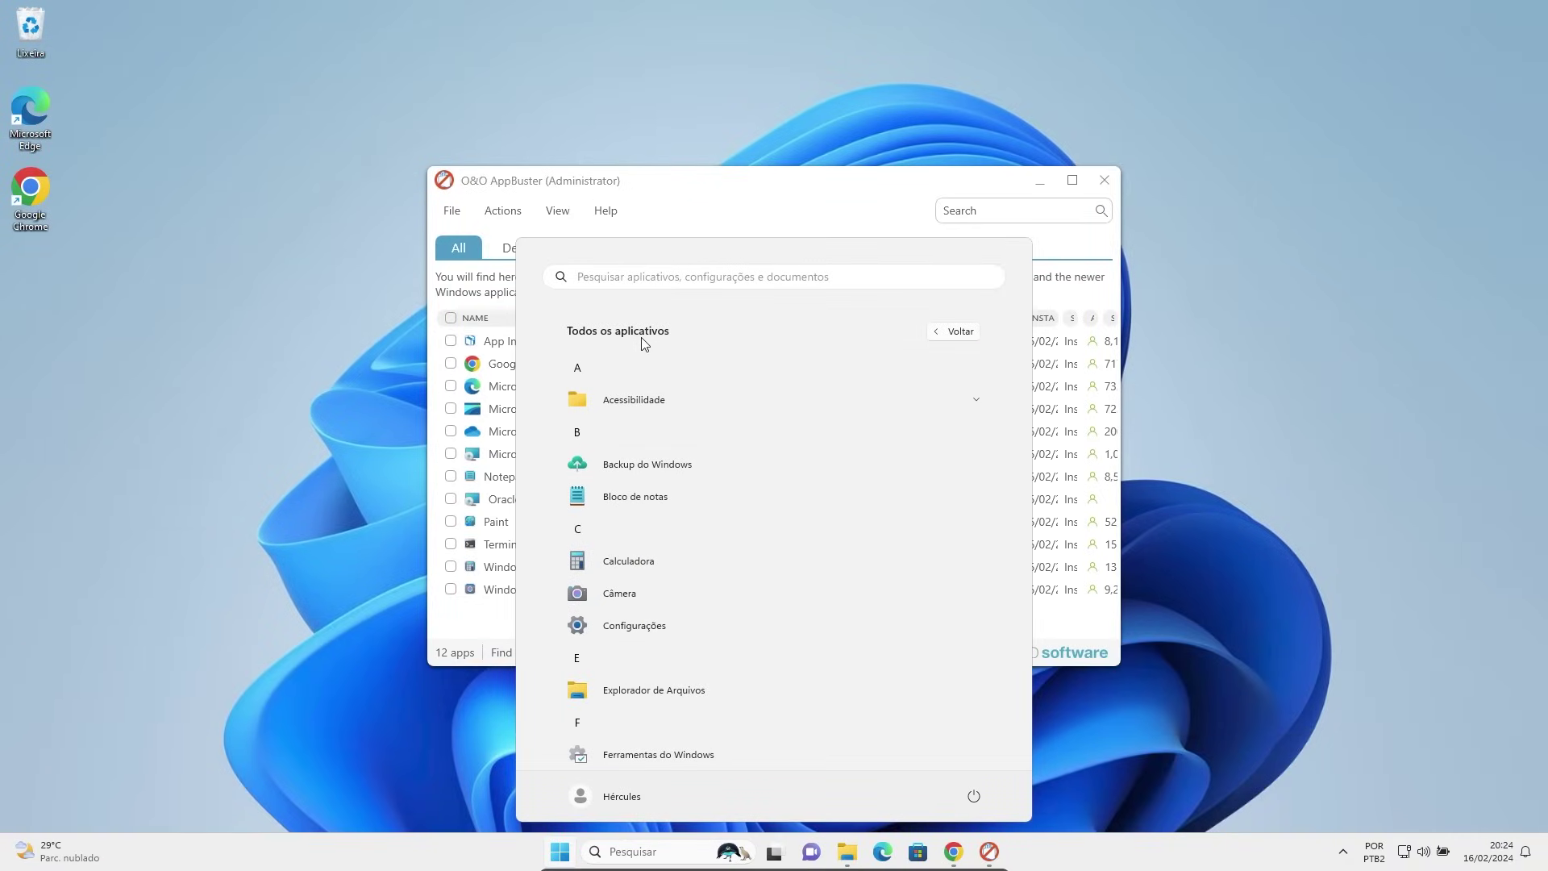
{"action": "scroll", "coordinate": [656, 428], "scroll_direction": "down", "scroll_amount": 7}
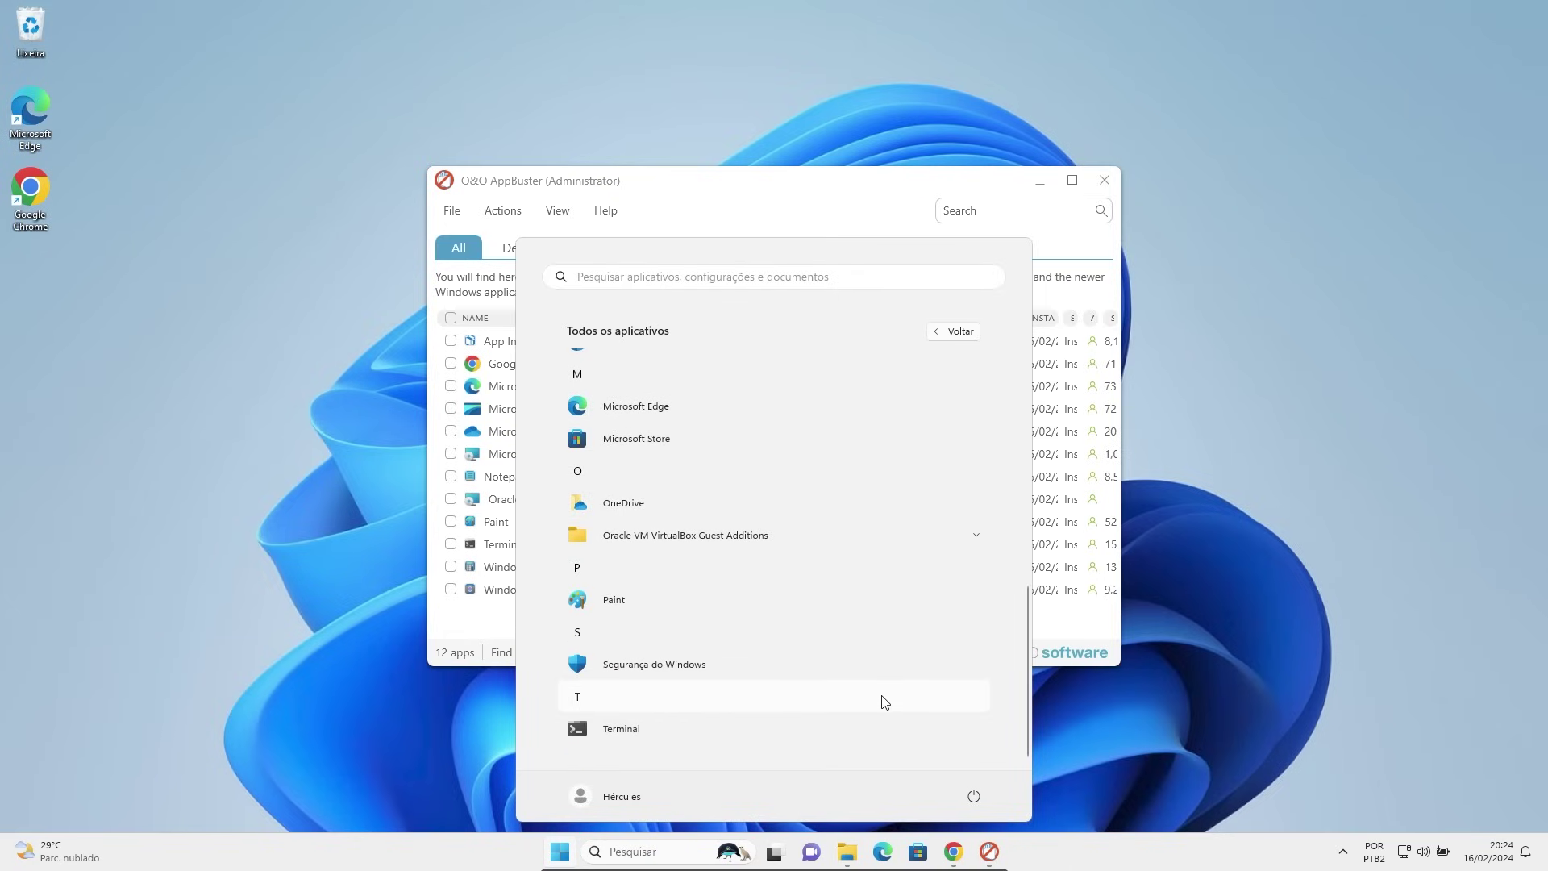
{"action": "scroll", "coordinate": [867, 597], "scroll_direction": "up", "scroll_amount": 7}
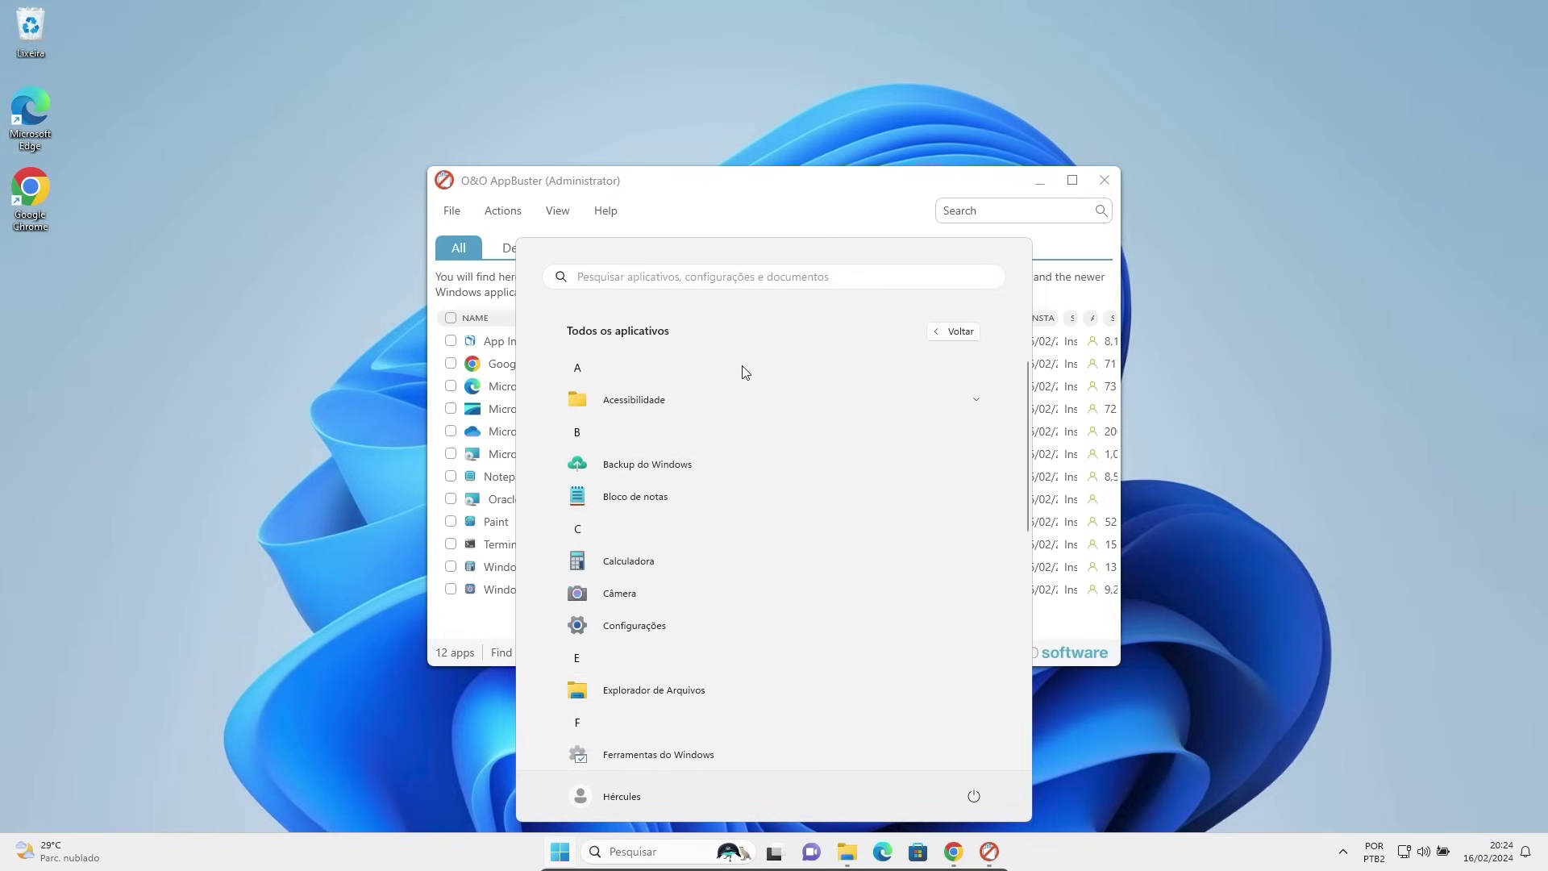
{"action": "left_click", "coordinate": [834, 190]}
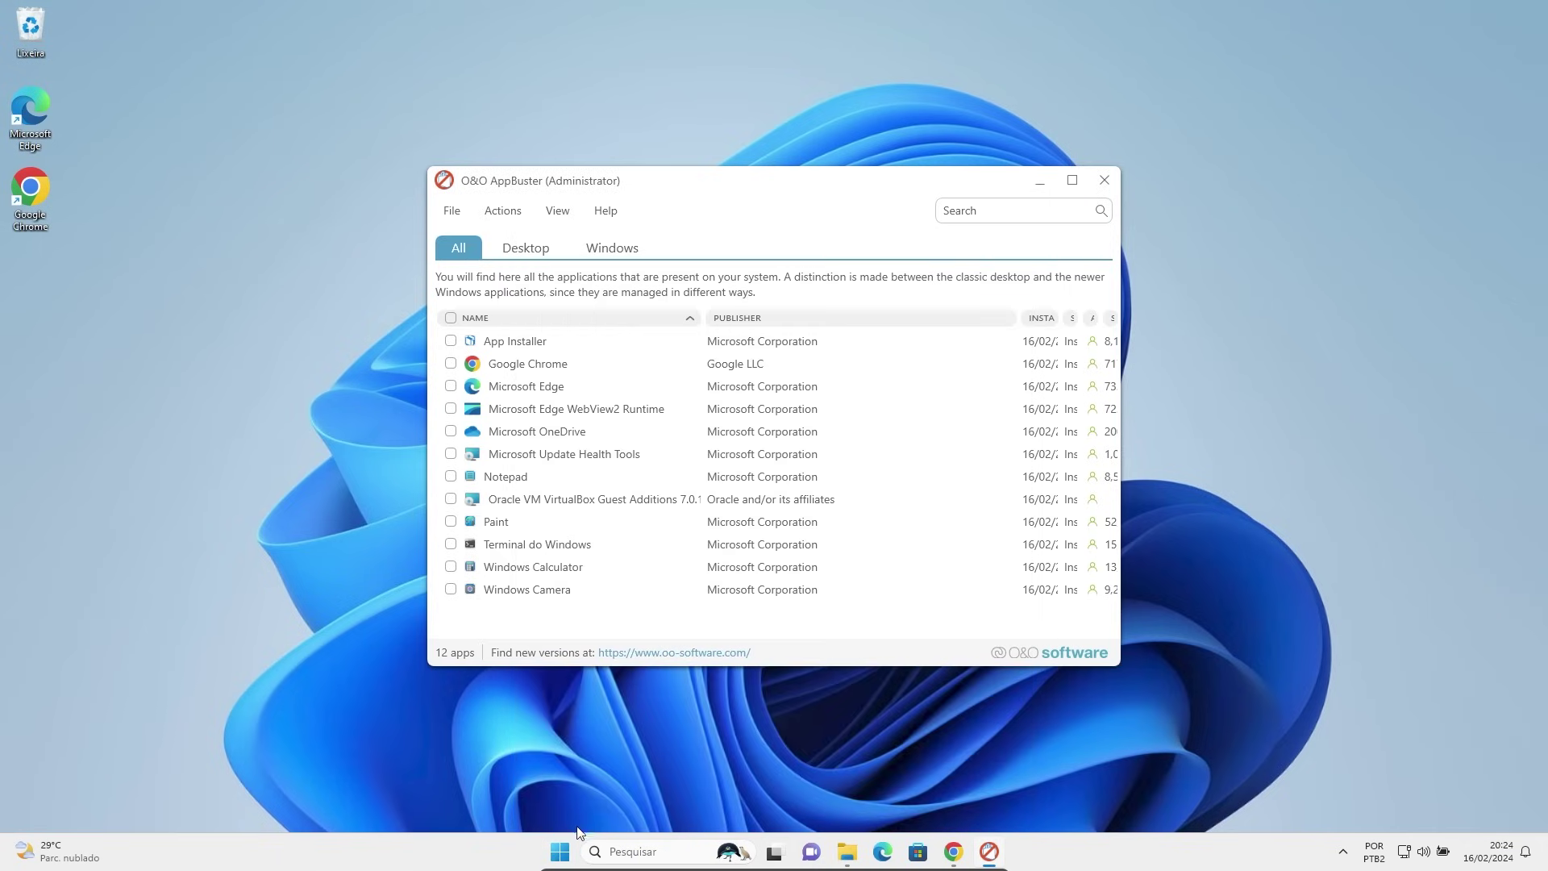
- Open the pinned Grammarly entry from Start, view its Microsoft Store page, close it and recheck the pinned apps
{"action": "left_click", "coordinate": [559, 853]}
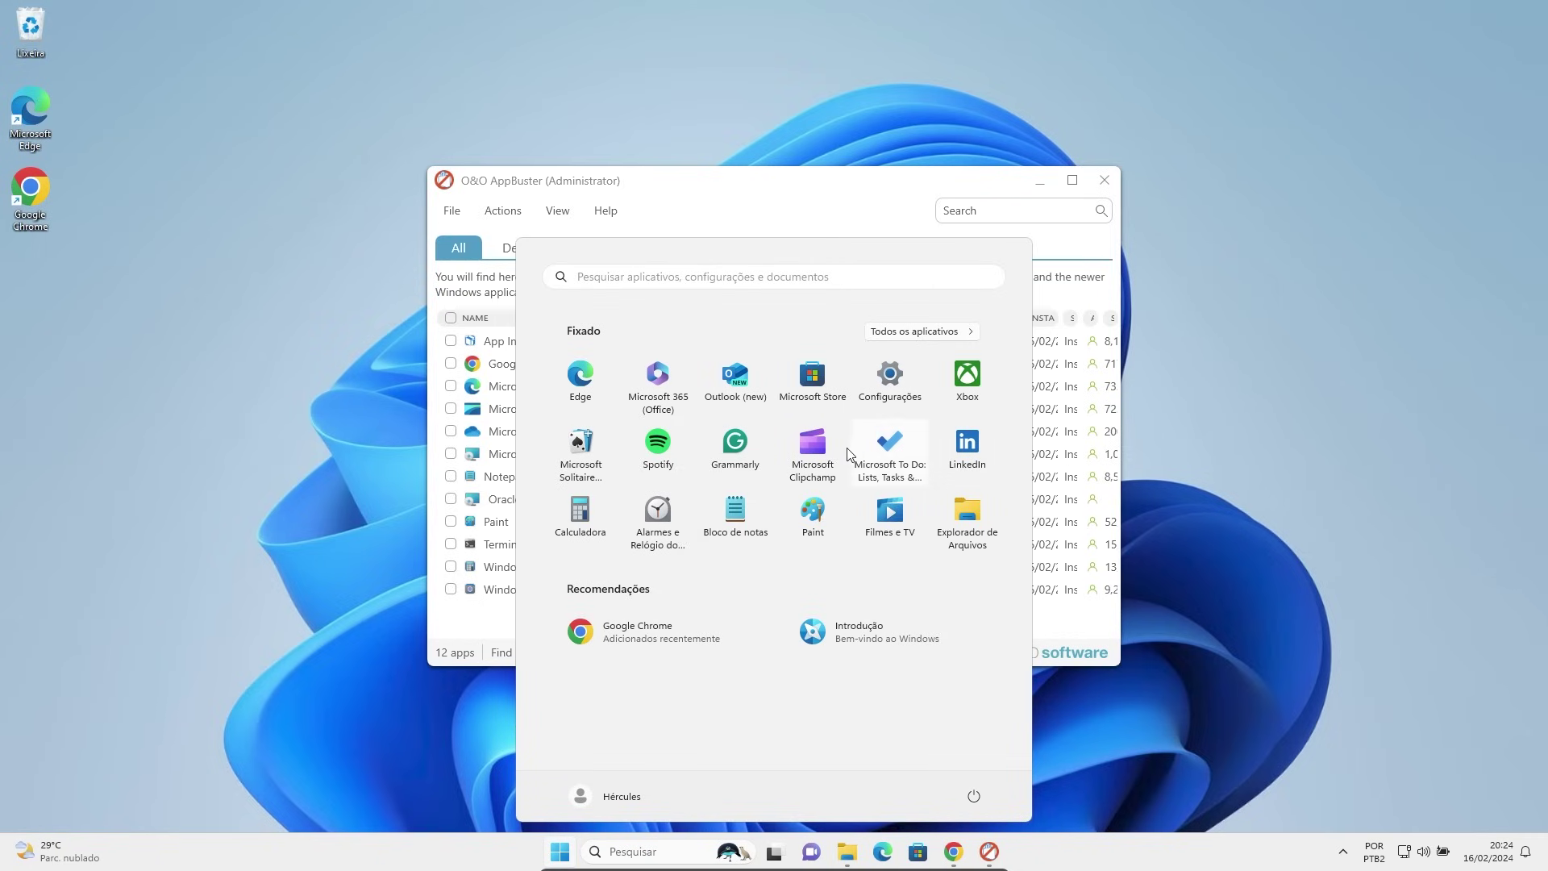
{"action": "left_click", "coordinate": [734, 451]}
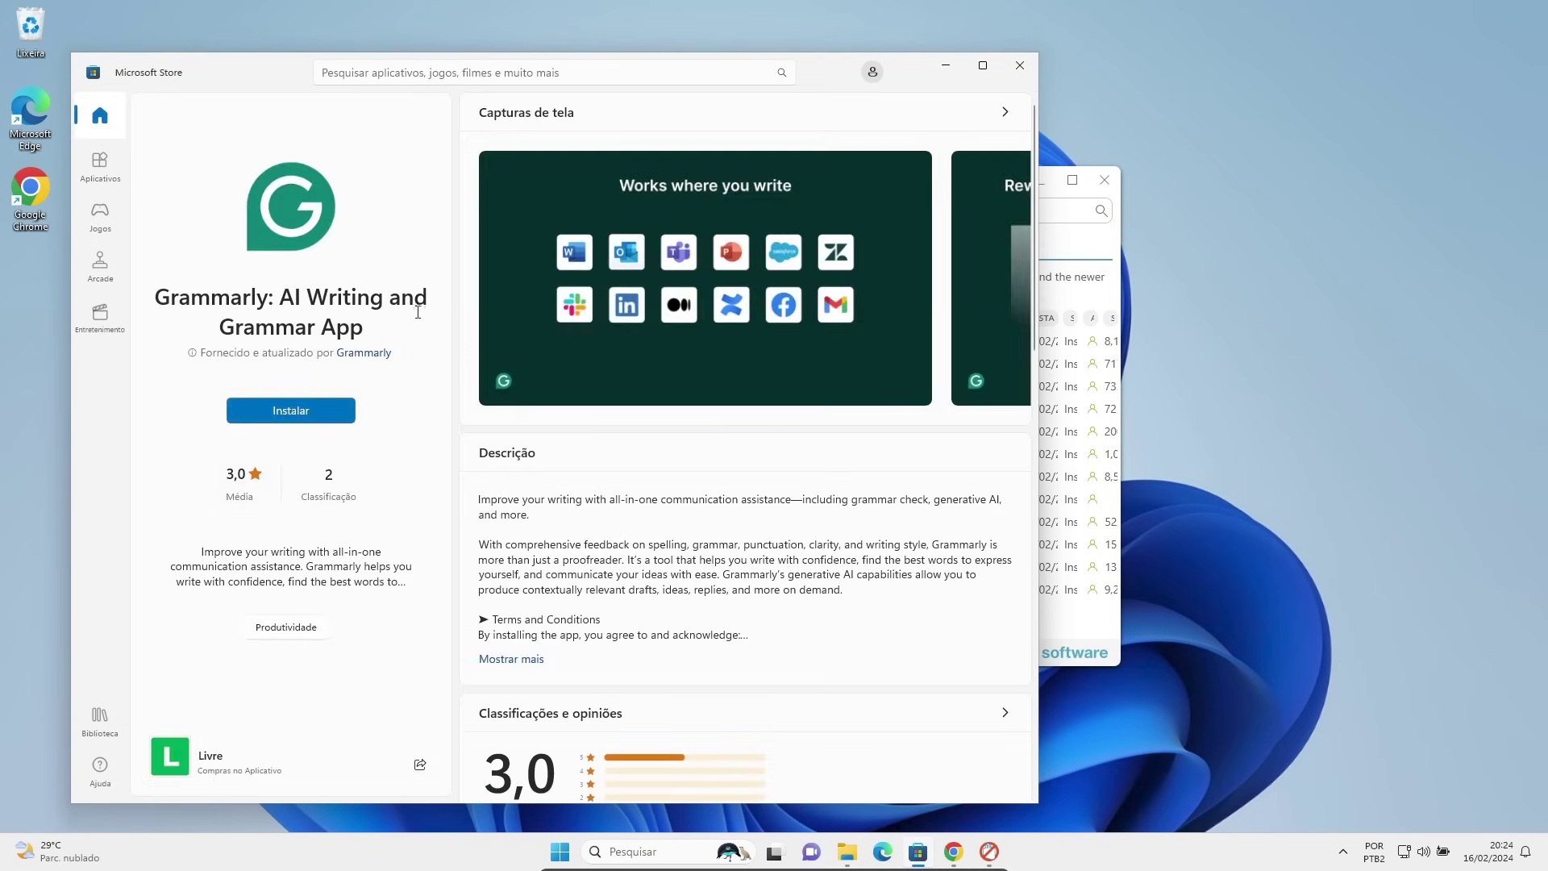
{"action": "left_click", "coordinate": [1020, 66]}
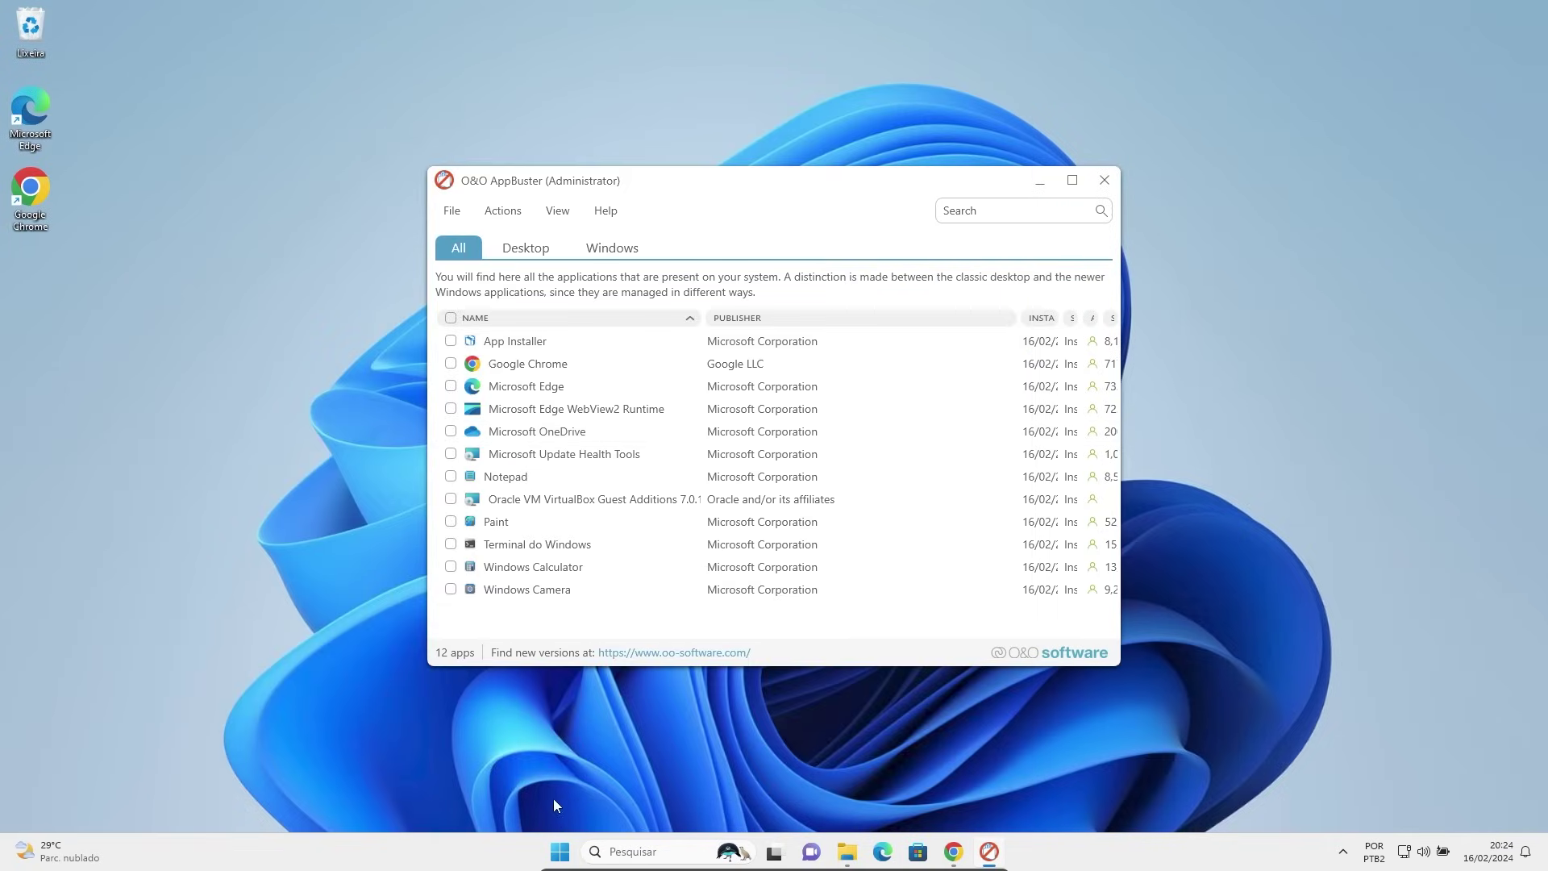
{"action": "left_click", "coordinate": [556, 857]}
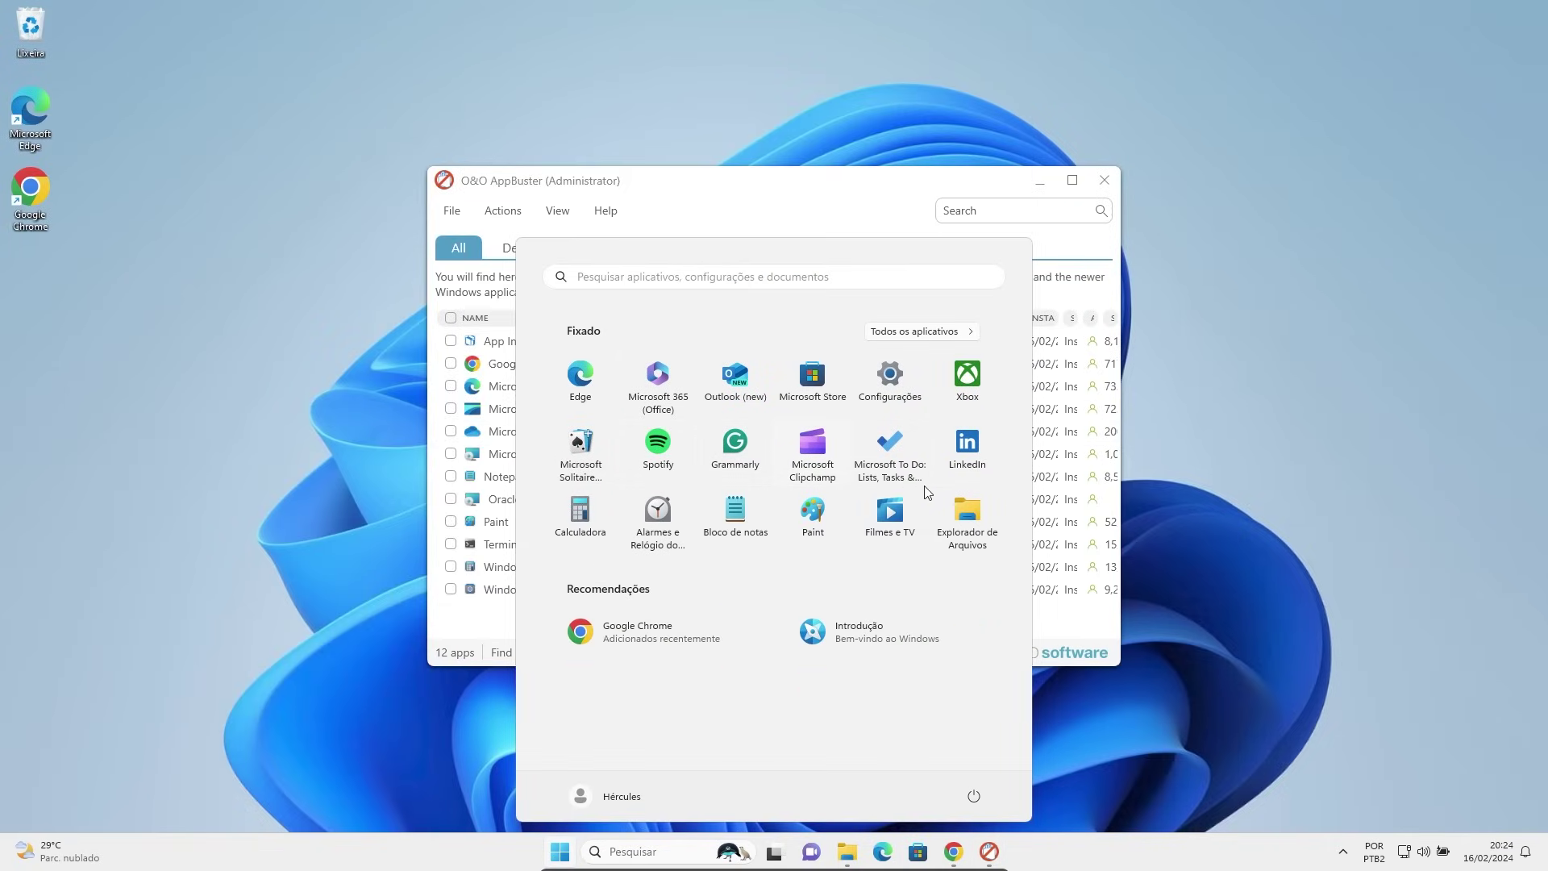
{"action": "left_click", "coordinate": [770, 188]}
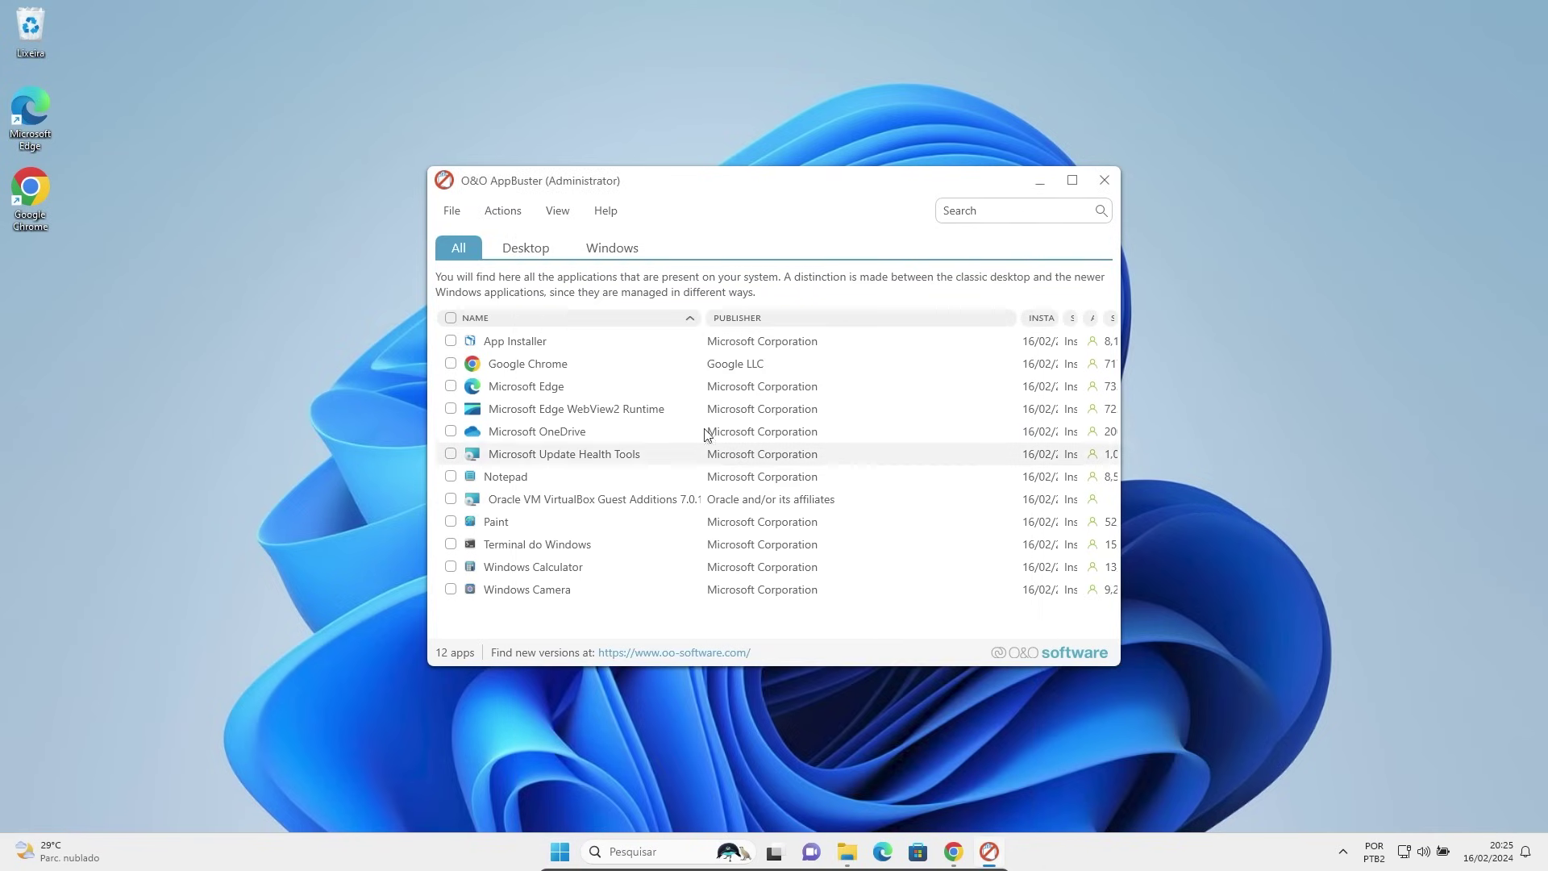
- Unpin Grammarly from Windows Start
{"action": "left_click", "coordinate": [562, 859]}
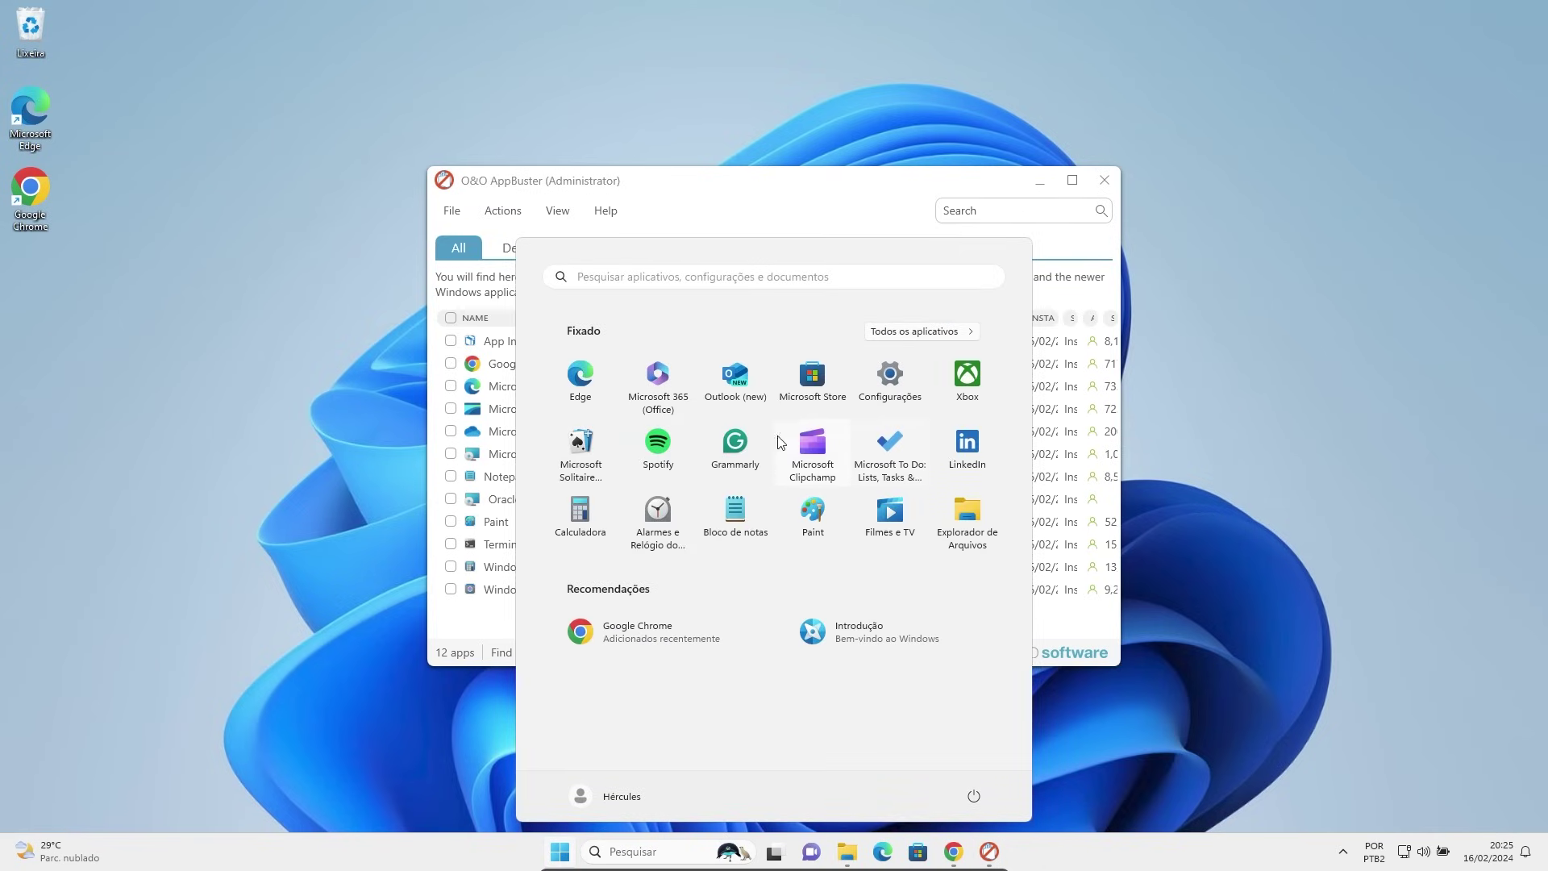
{"action": "right_click", "coordinate": [740, 443]}
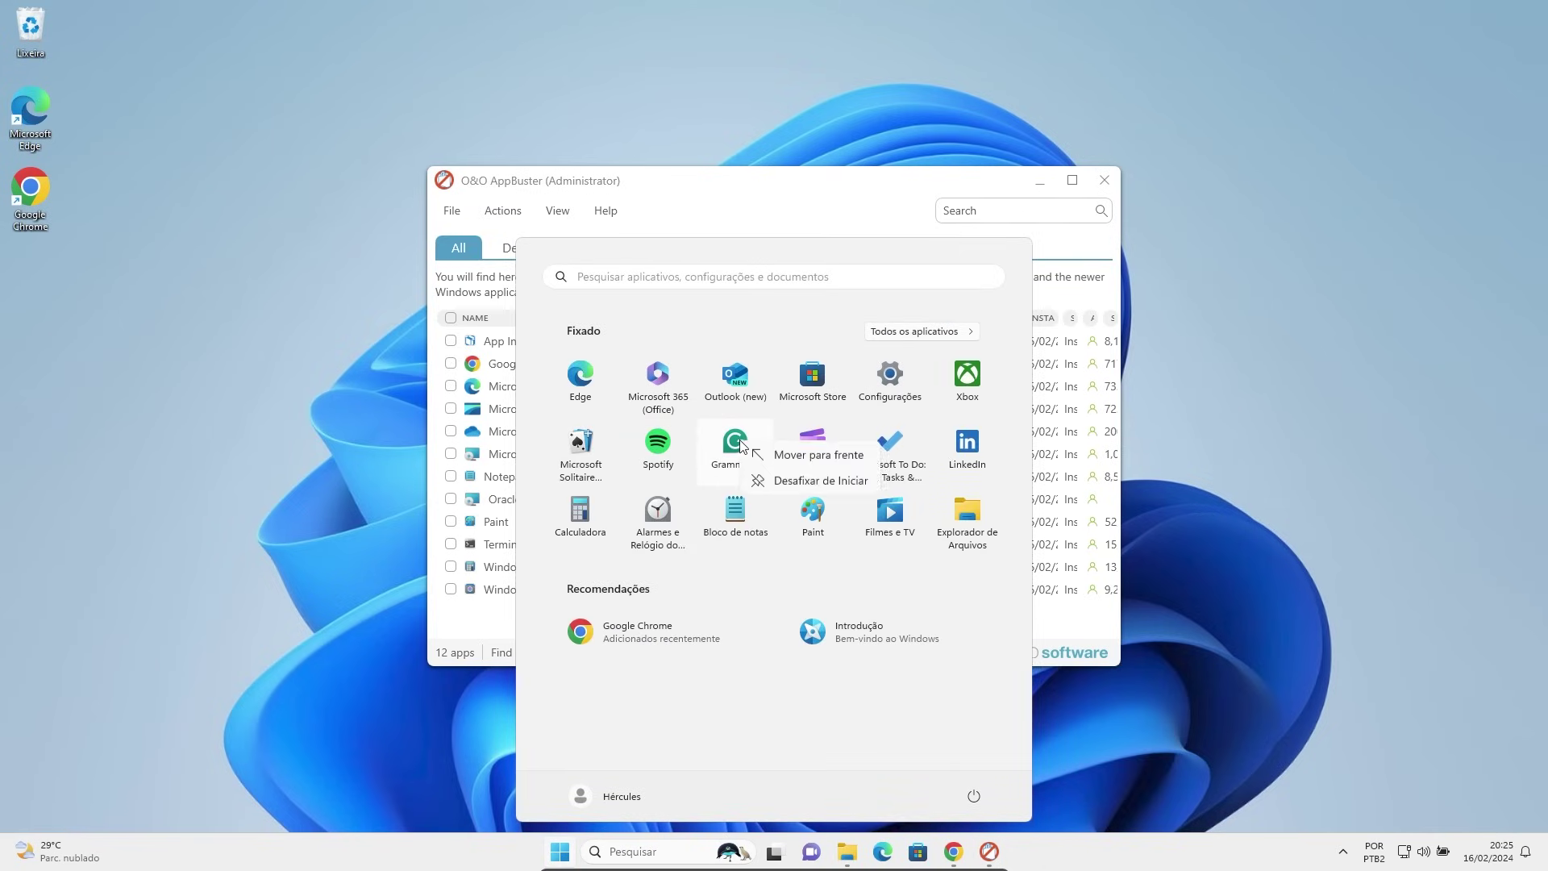
{"action": "left_click", "coordinate": [778, 481]}
- Uninstall Spotify and LinkedIn, remove Microsoft To Do from the pinned Start apps, and return to O&O AppBuster
{"action": "right_click", "coordinate": [650, 461]}
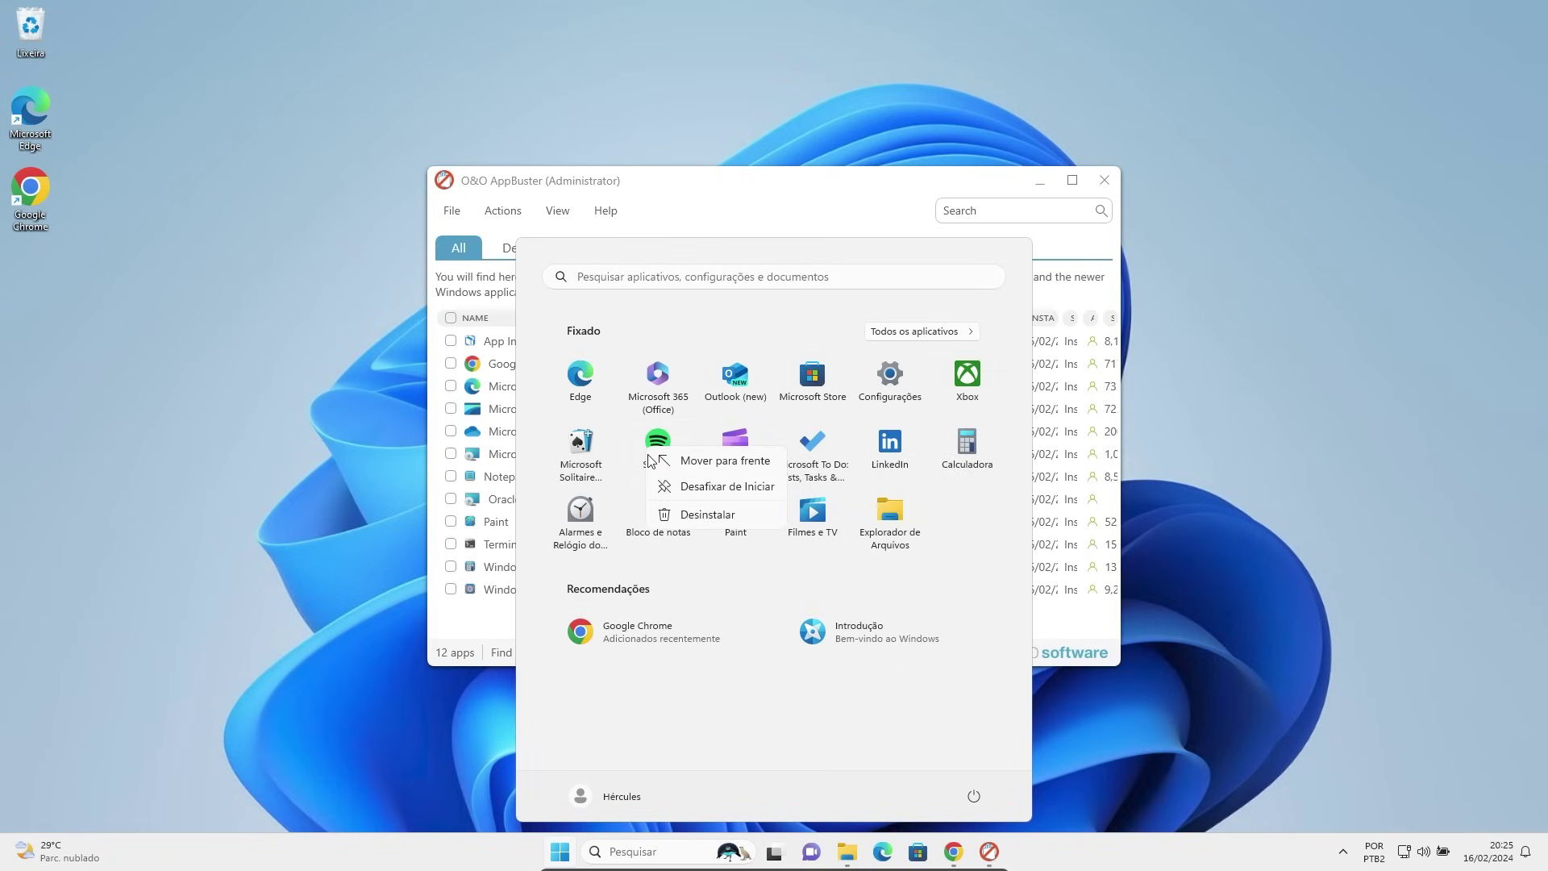
{"action": "left_click", "coordinate": [695, 518]}
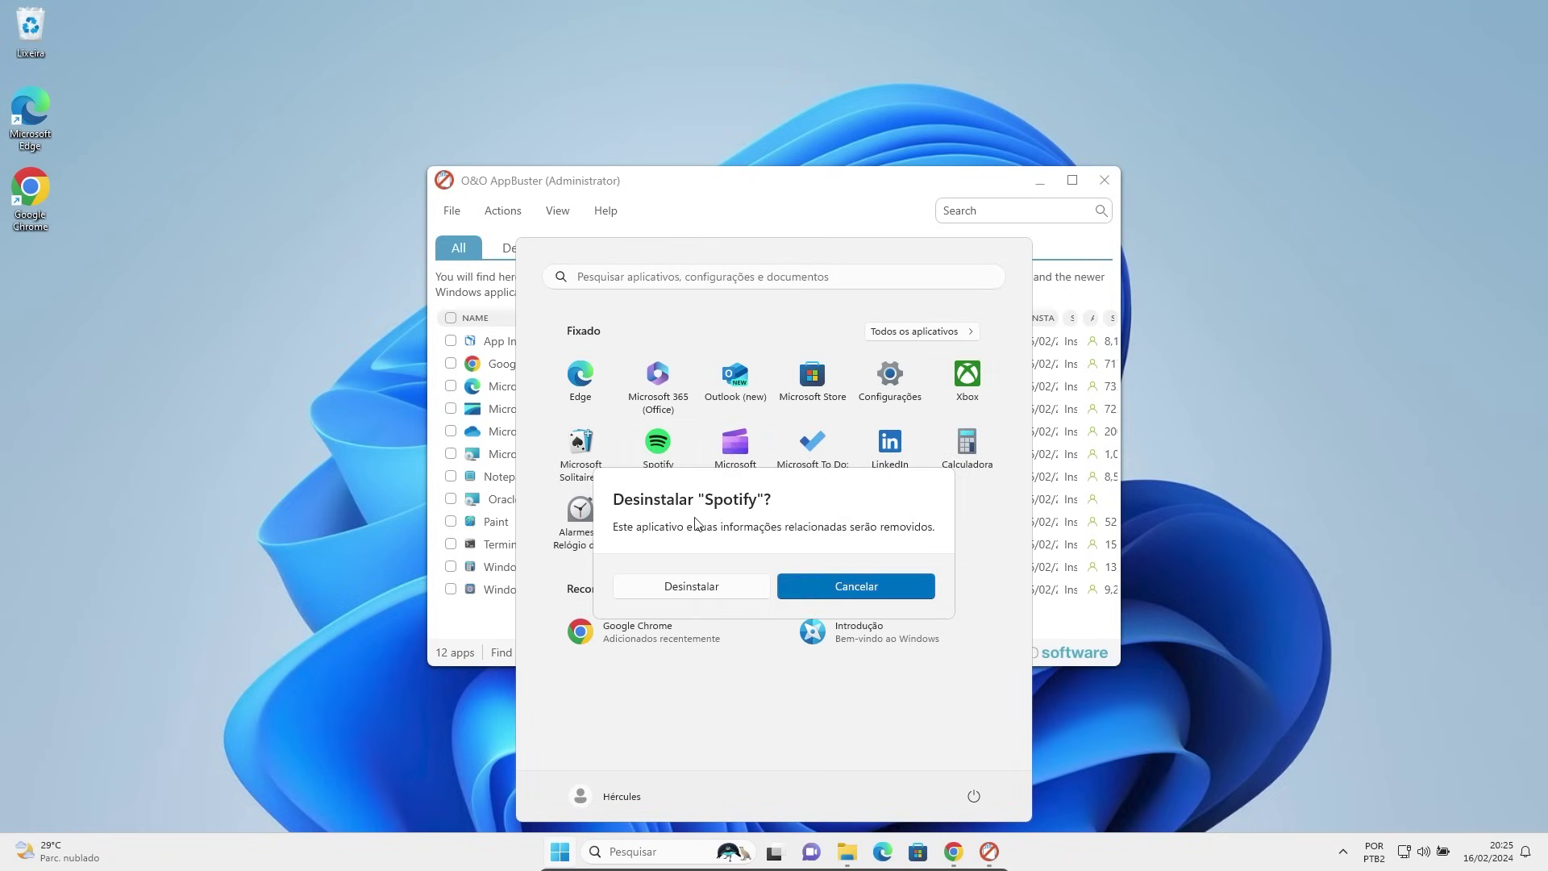
{"action": "left_click", "coordinate": [691, 586]}
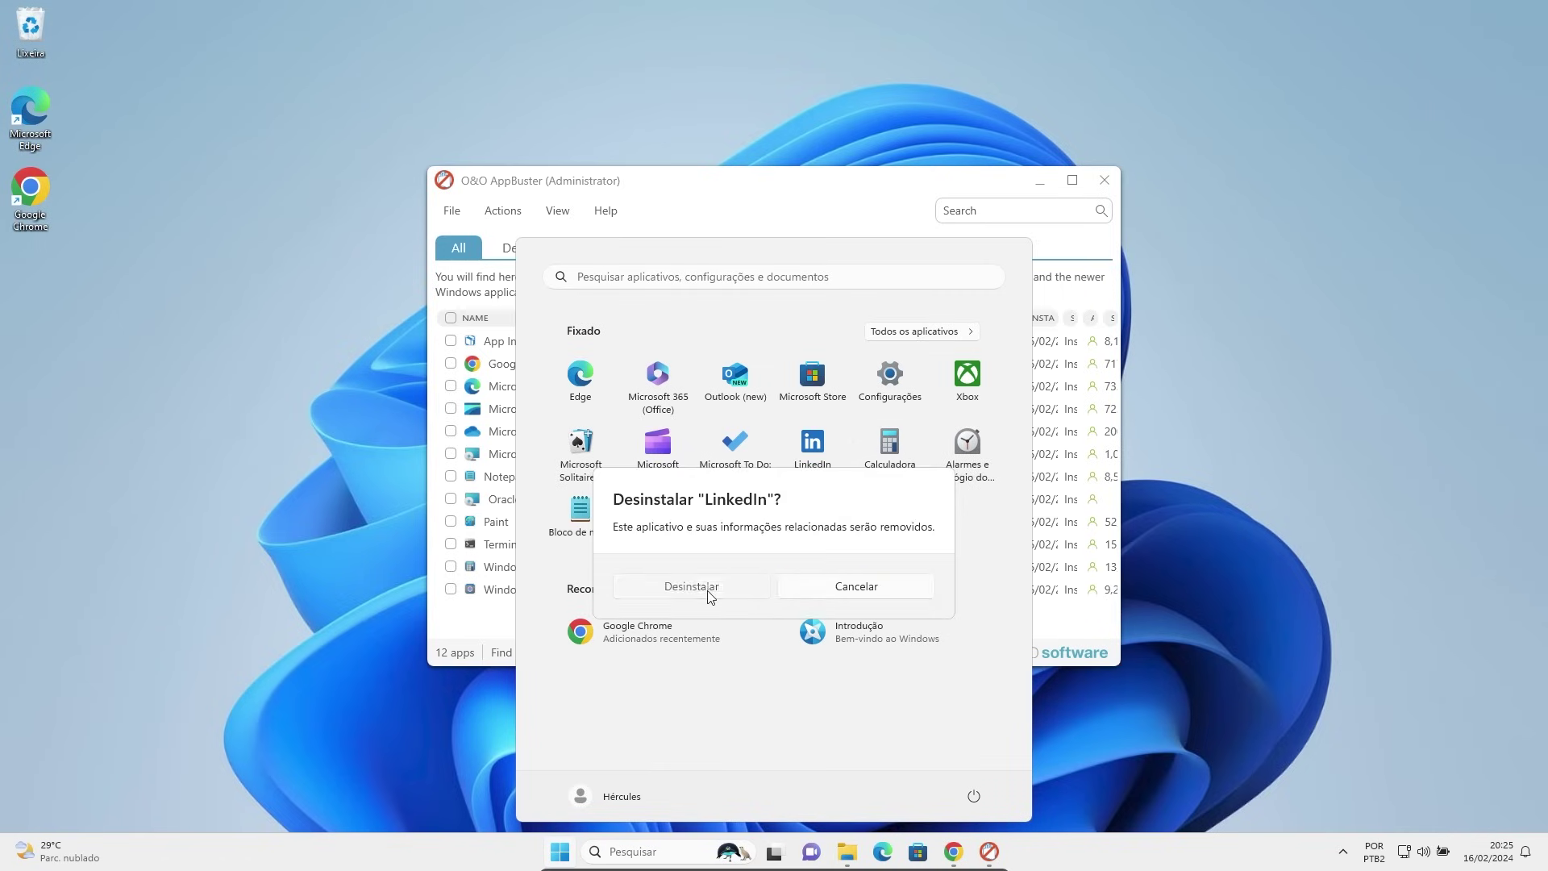
{"action": "right_click", "coordinate": [735, 451]}
{"action": "left_click", "coordinate": [798, 490]}
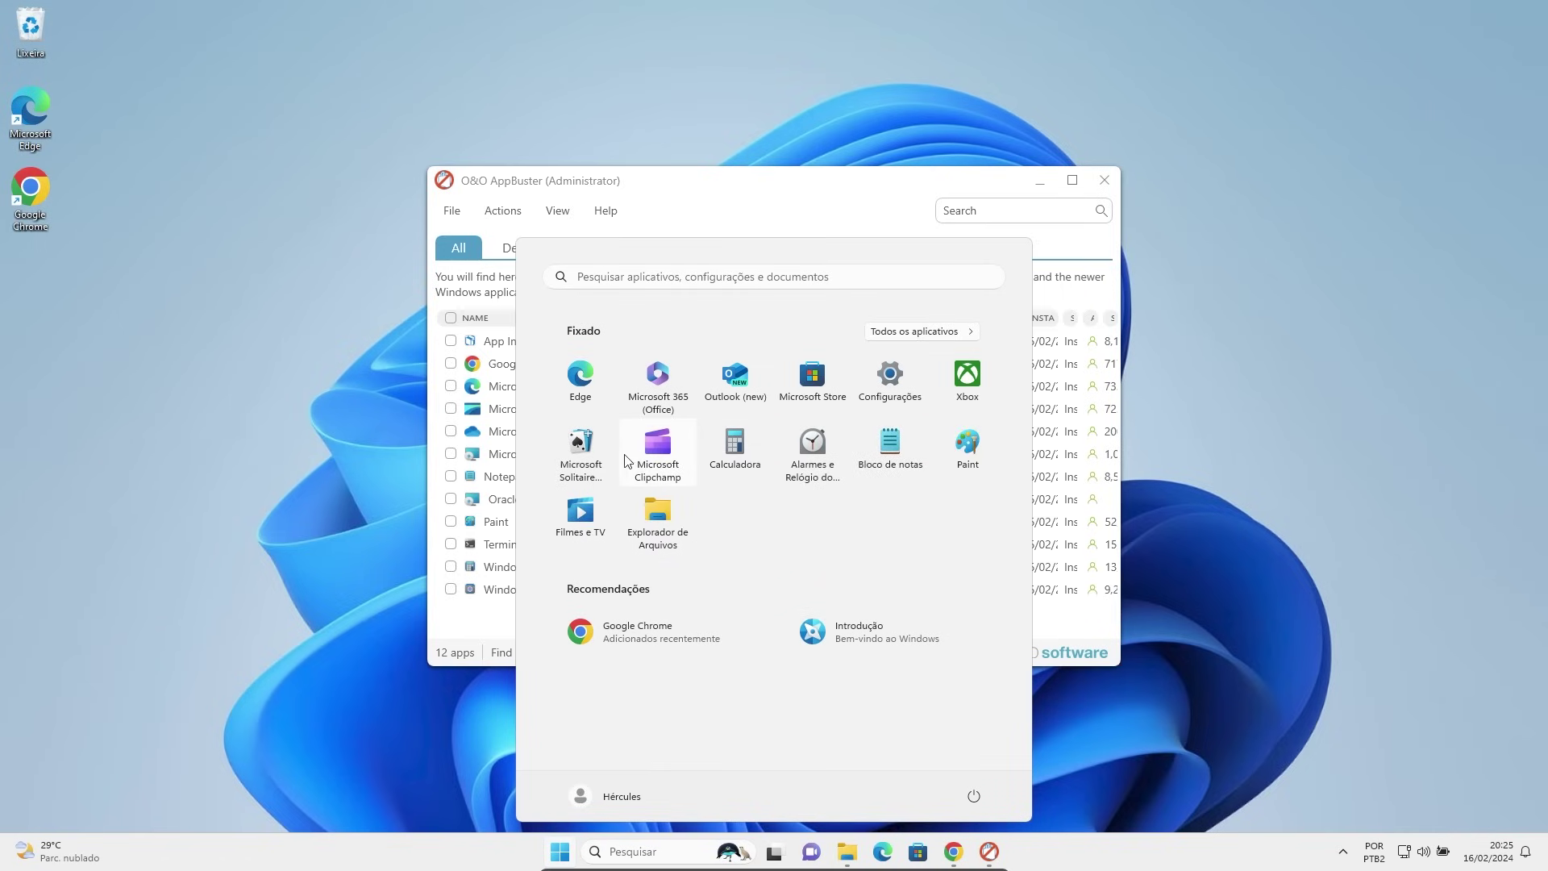
{"action": "left_click", "coordinate": [798, 183]}
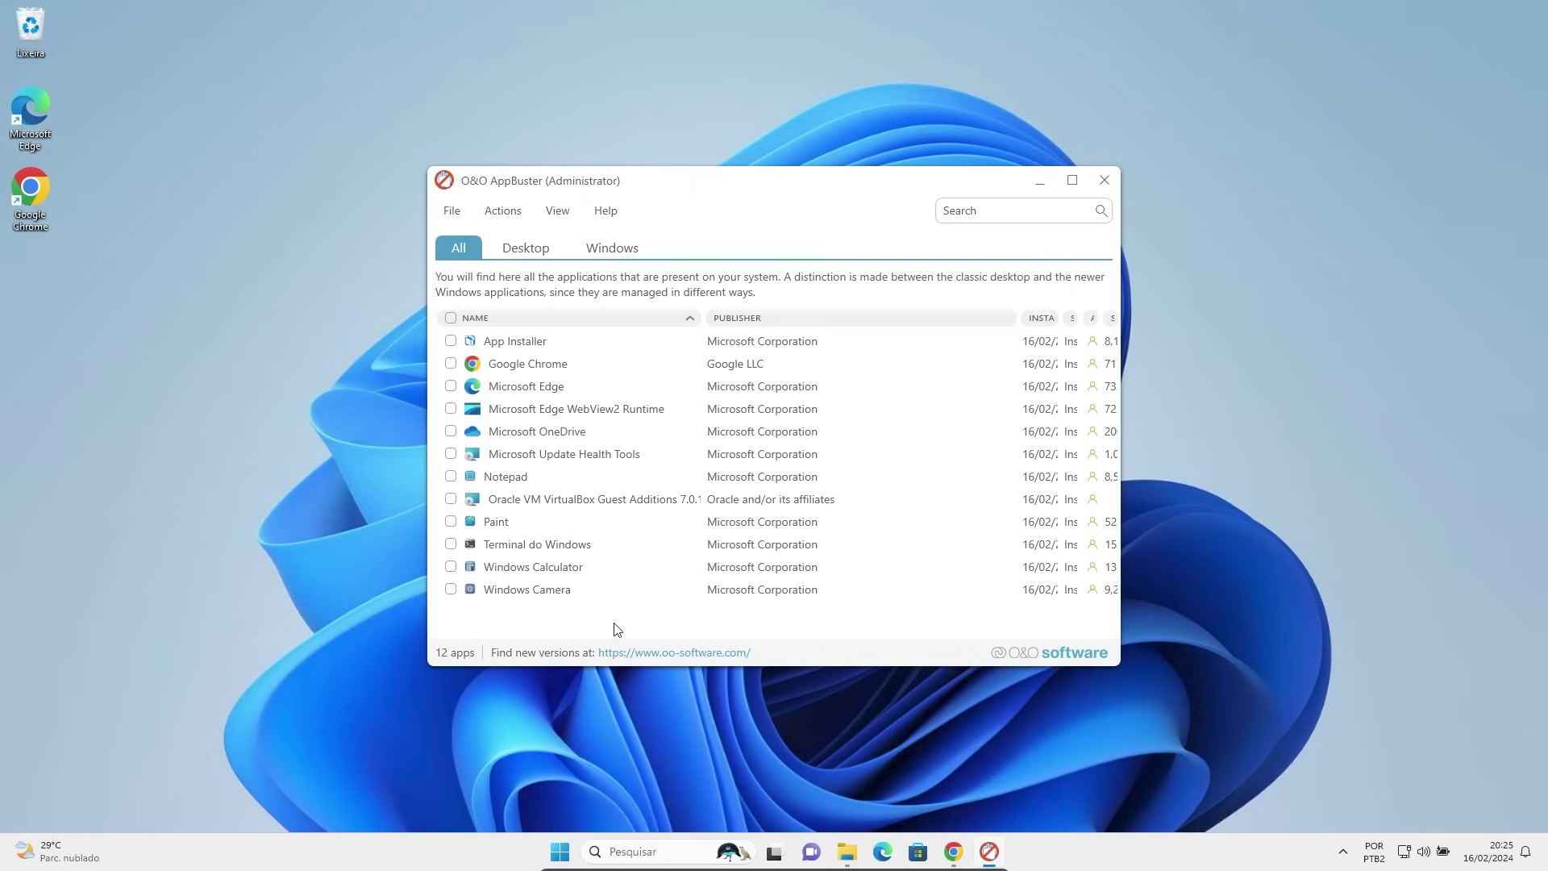
- Review the apps still pinned in Windows Start and close O&O AppBuster
{"action": "left_click", "coordinate": [558, 852]}
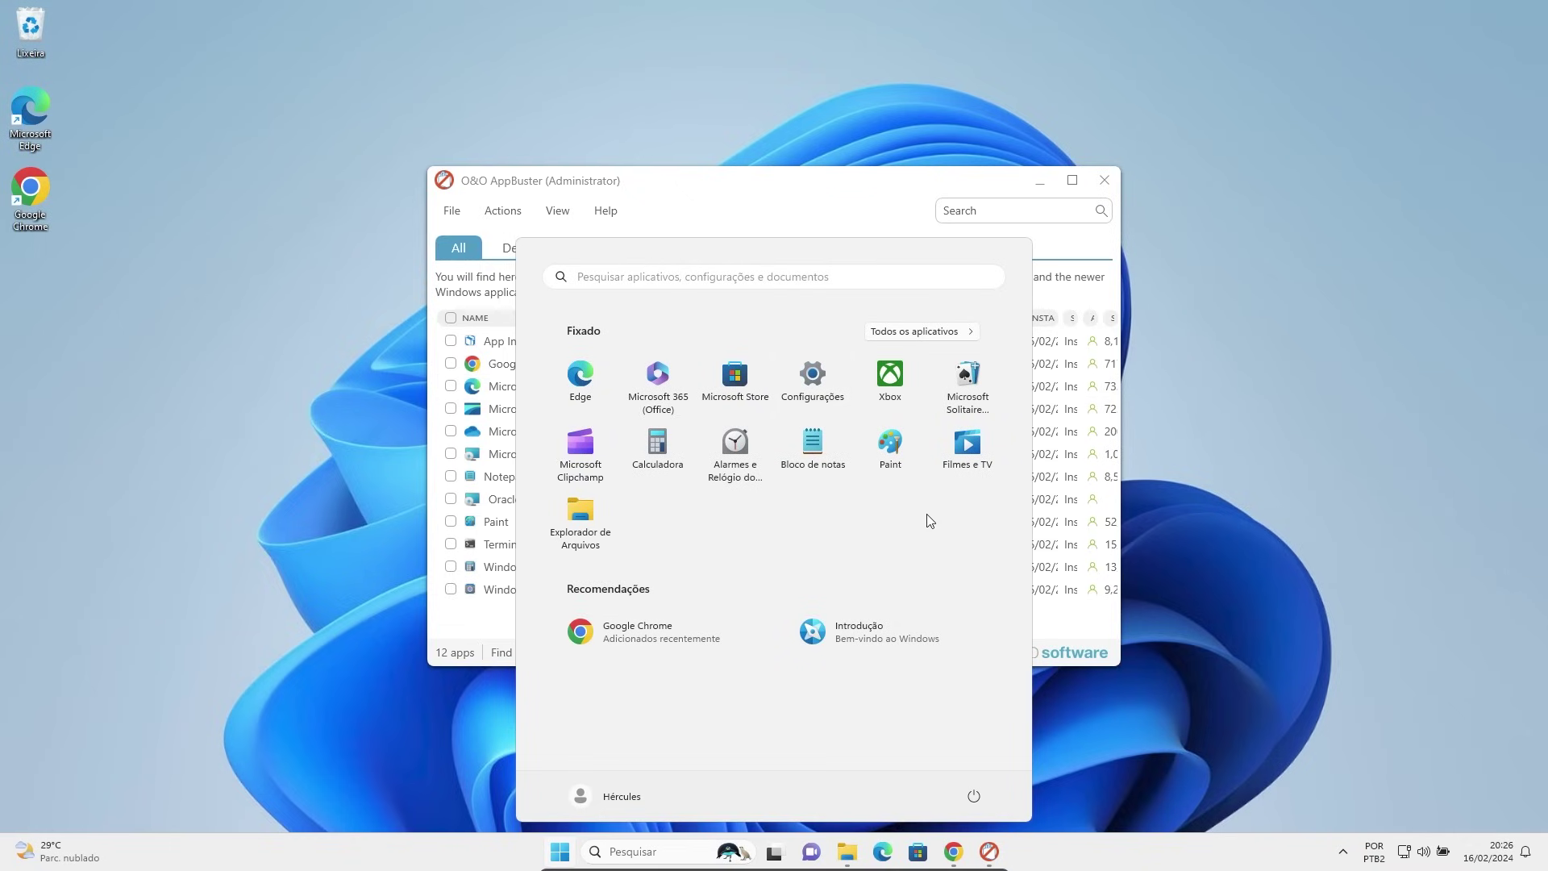
{"action": "left_click", "coordinate": [779, 182]}
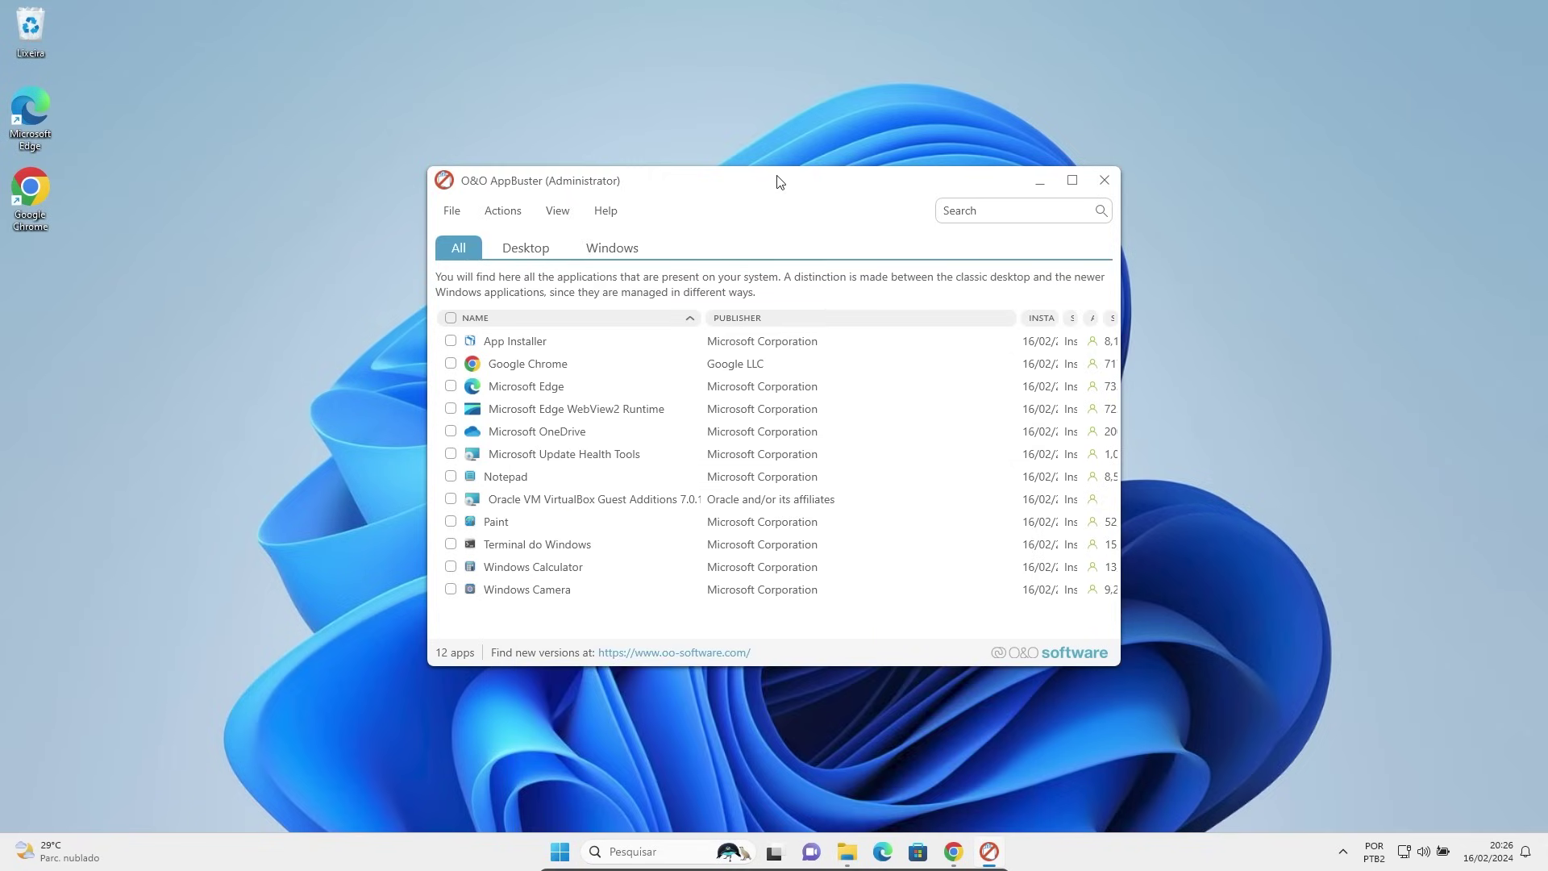
{"action": "left_click", "coordinate": [1104, 180]}
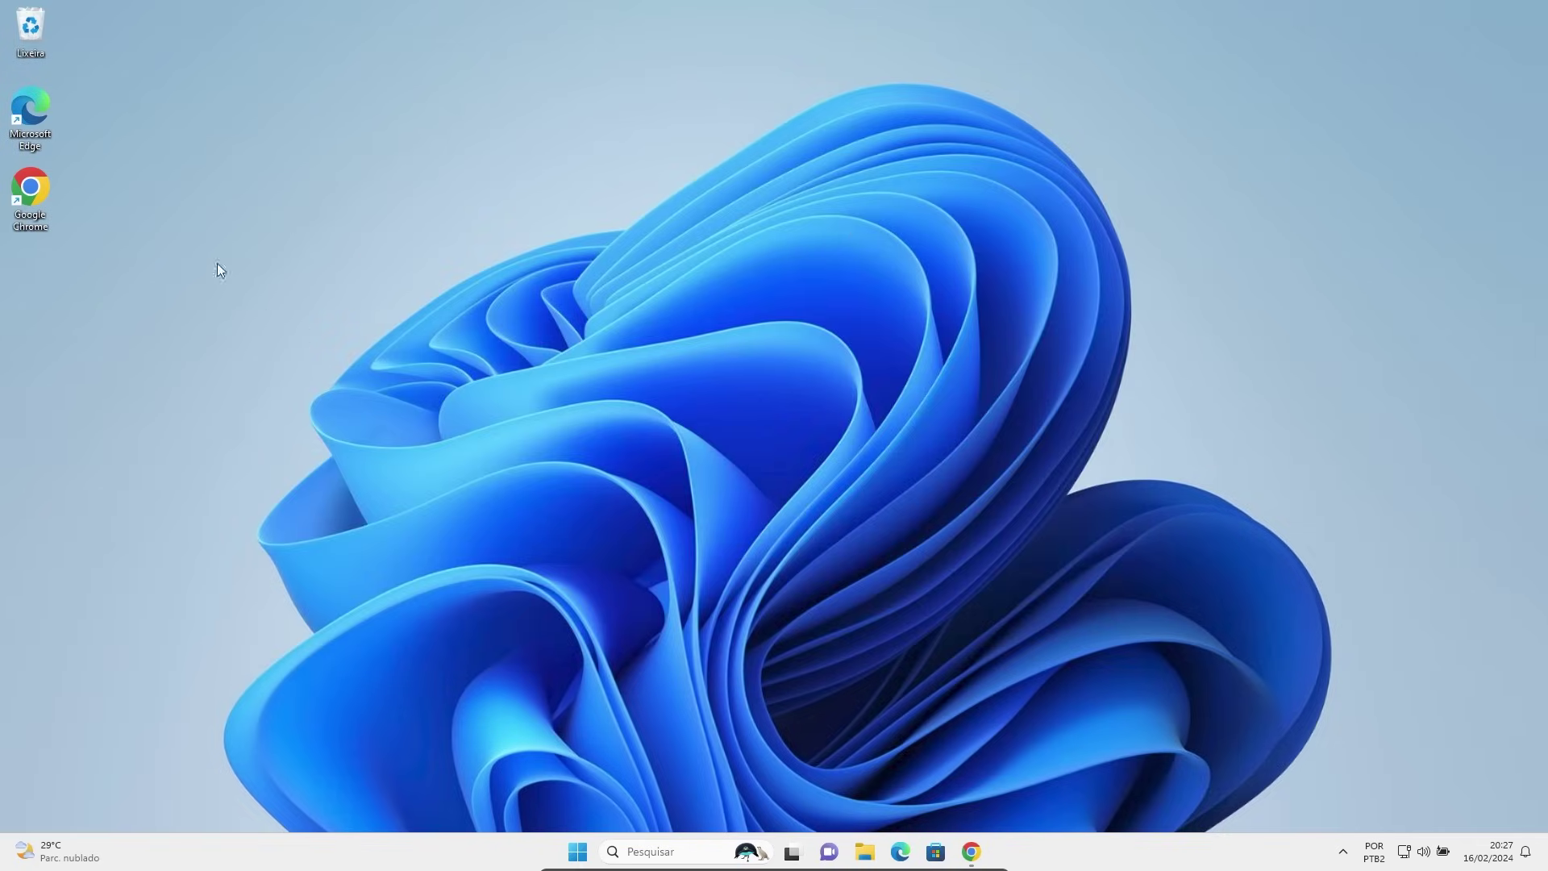
- Test whether Microsoft Edge, the Downloads folder in File Explorer, and Microsoft Store still open
{"action": "left_click", "coordinate": [900, 852]}
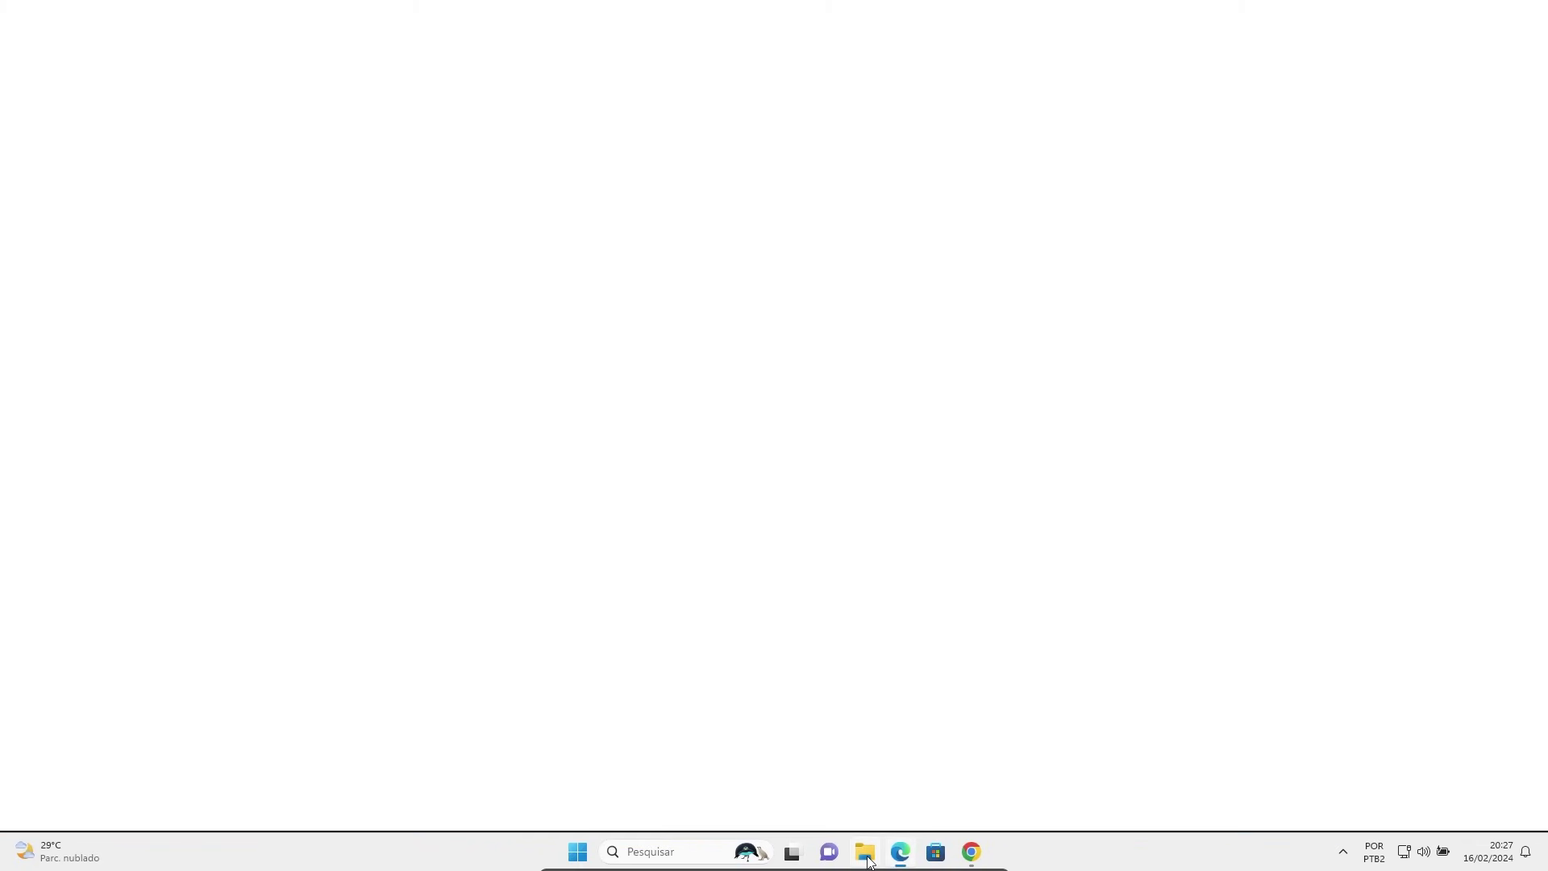
{"action": "left_click", "coordinate": [1537, 24]}
{"action": "left_click", "coordinate": [865, 852]}
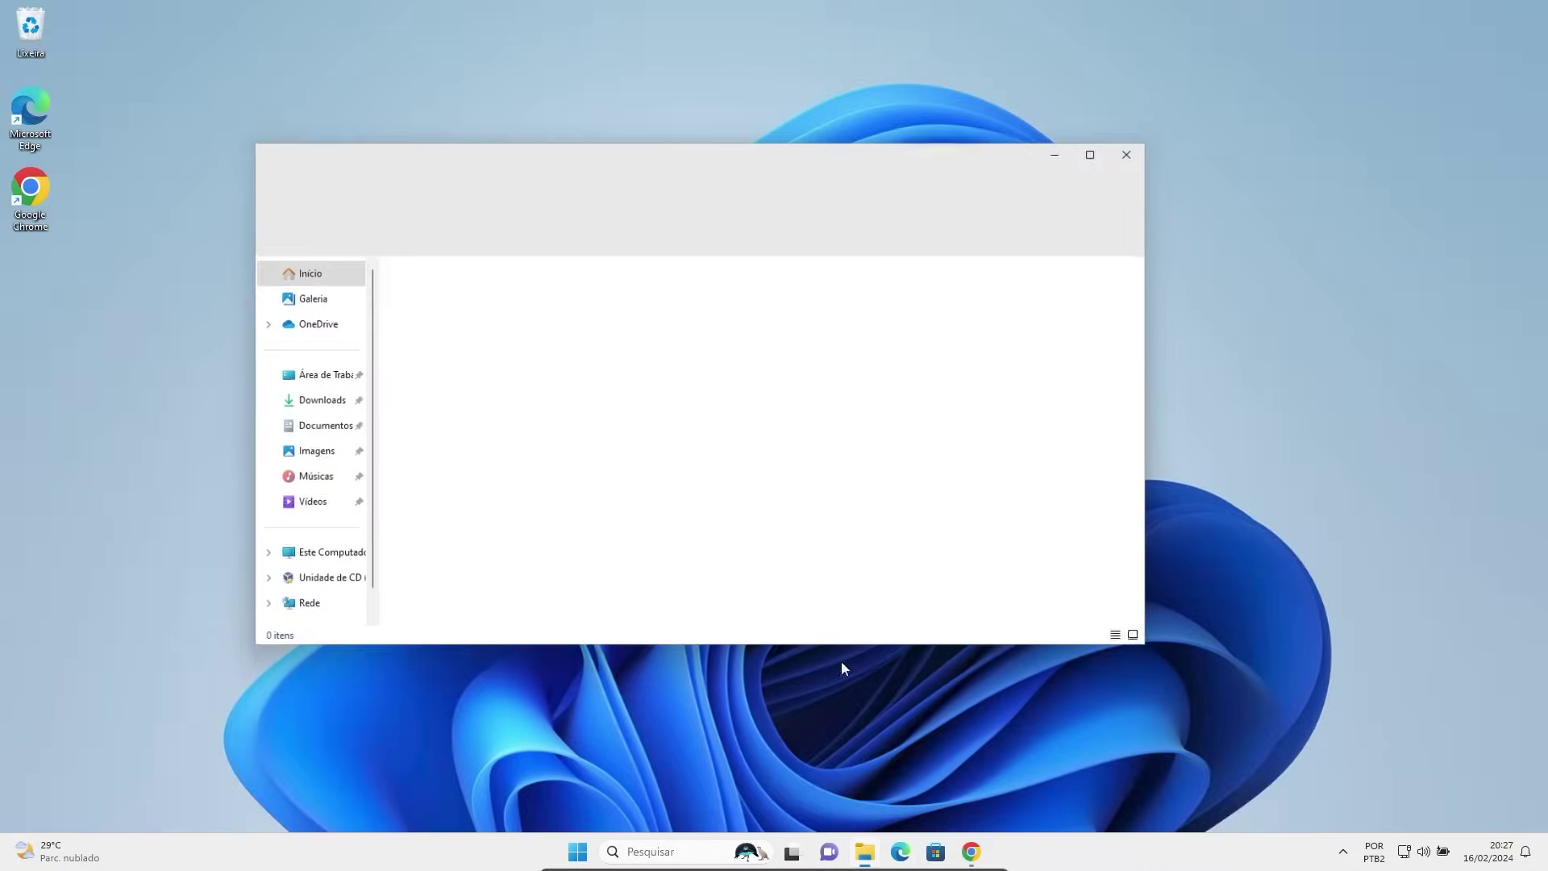
{"action": "left_click", "coordinate": [316, 401]}
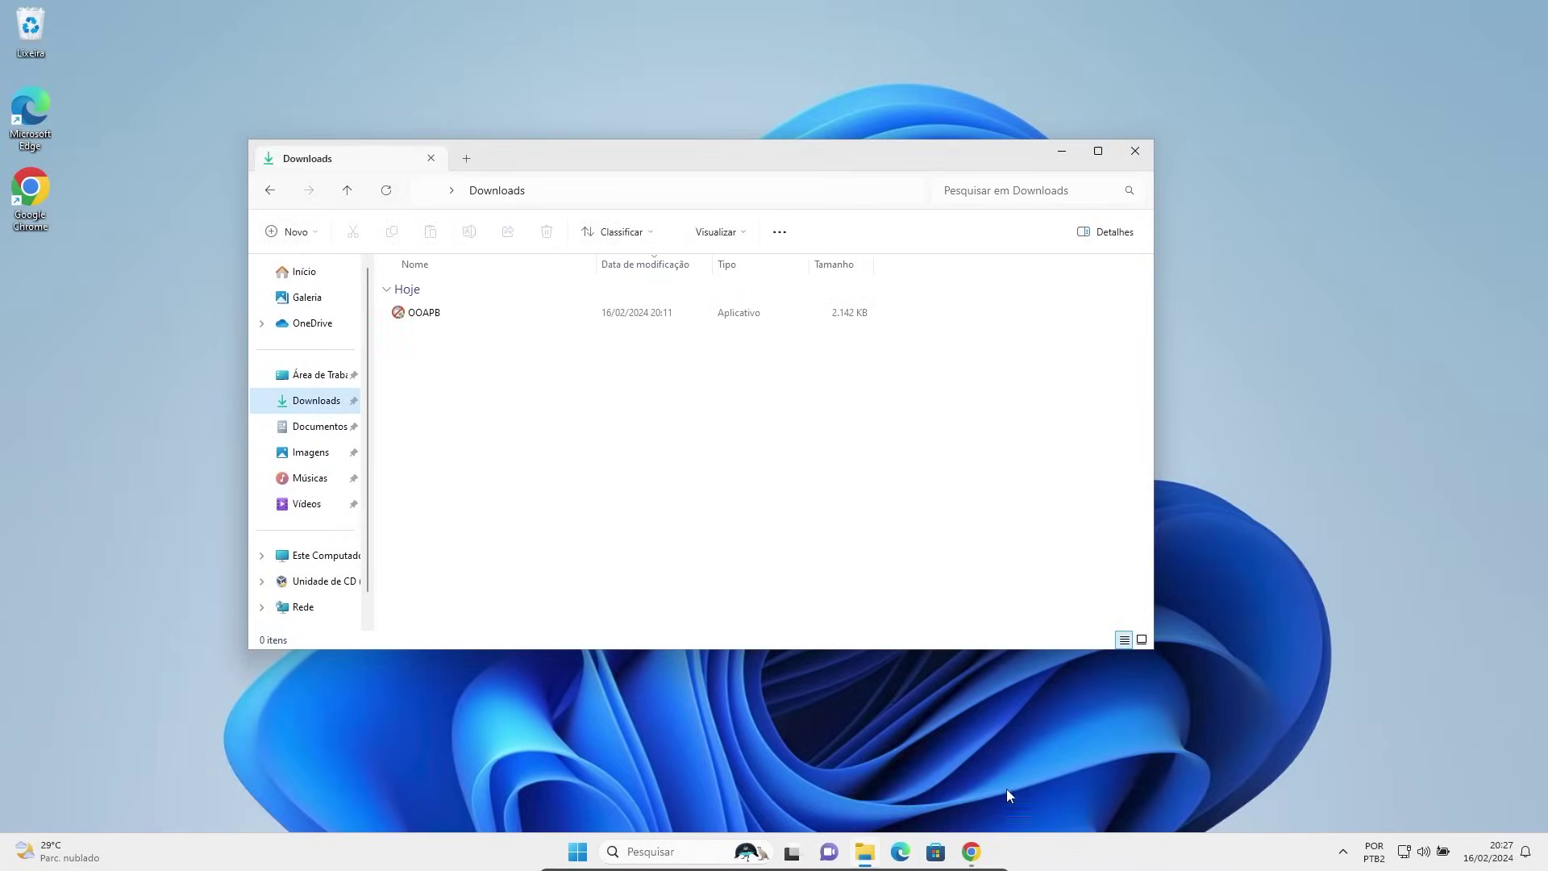
{"action": "left_click", "coordinate": [937, 853]}
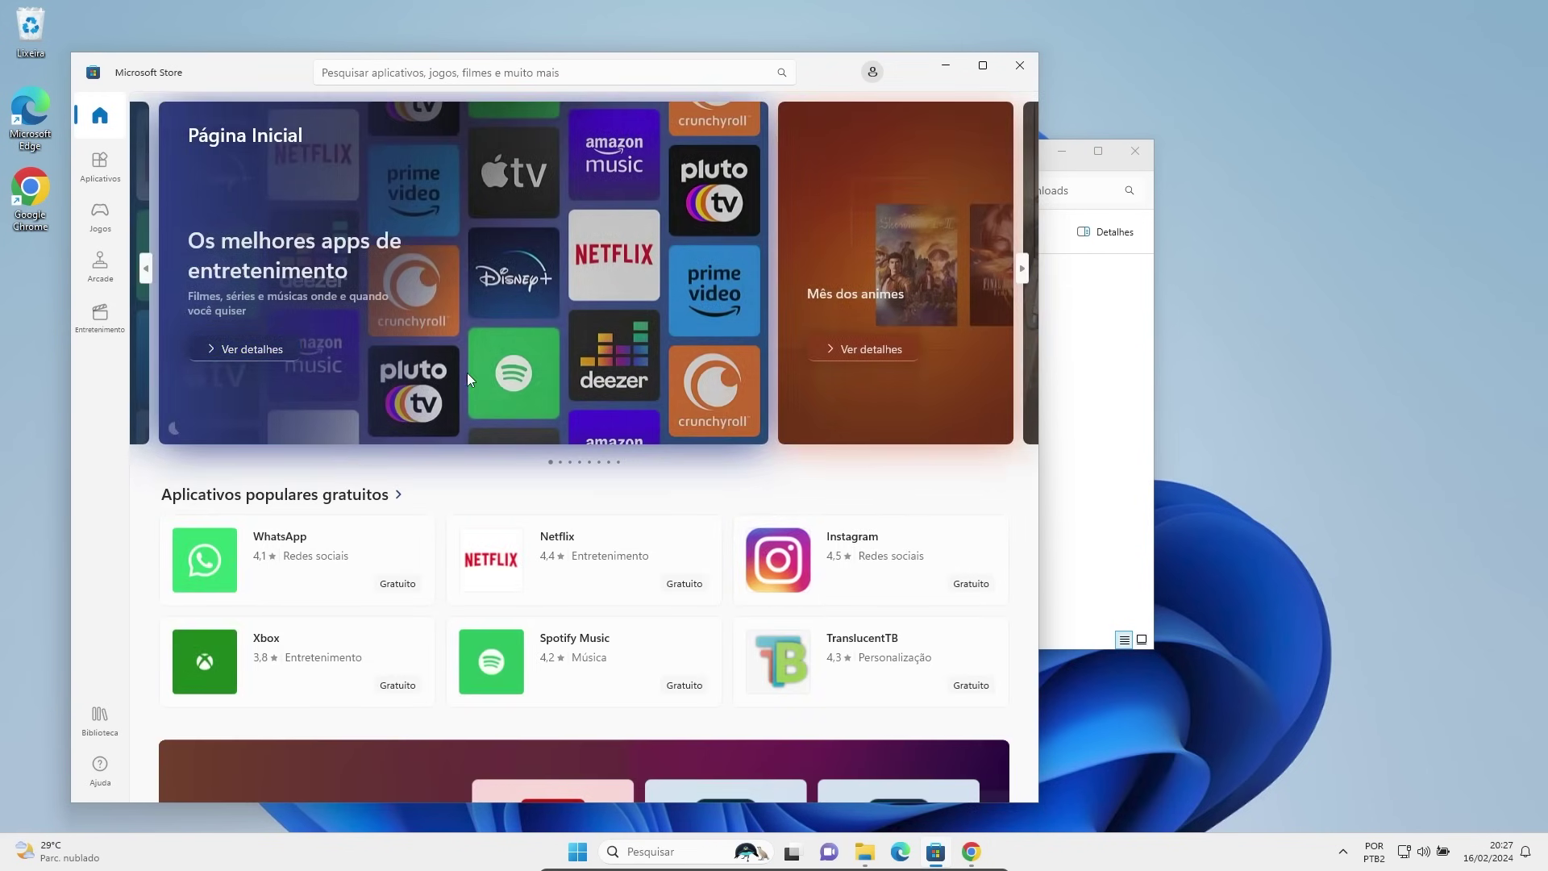
- Switch to the Downloads folder, run OOAPB again, and review only the Windows apps still installed in O&O AppBuster
{"action": "scroll", "coordinate": [772, 482], "scroll_direction": "down", "scroll_amount": 10}
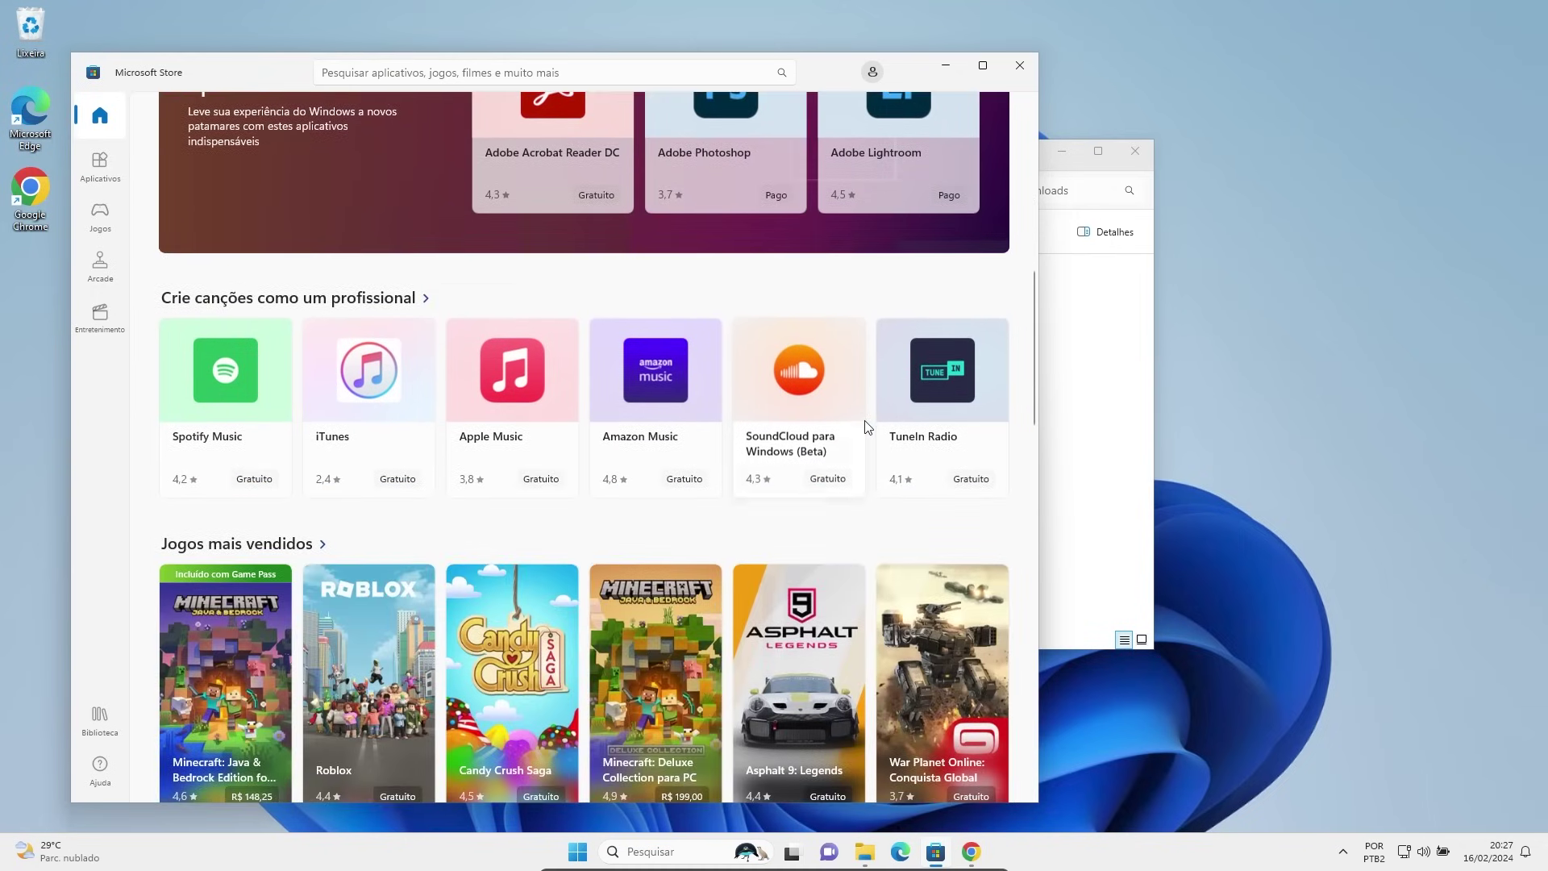
{"action": "left_click", "coordinate": [1110, 444]}
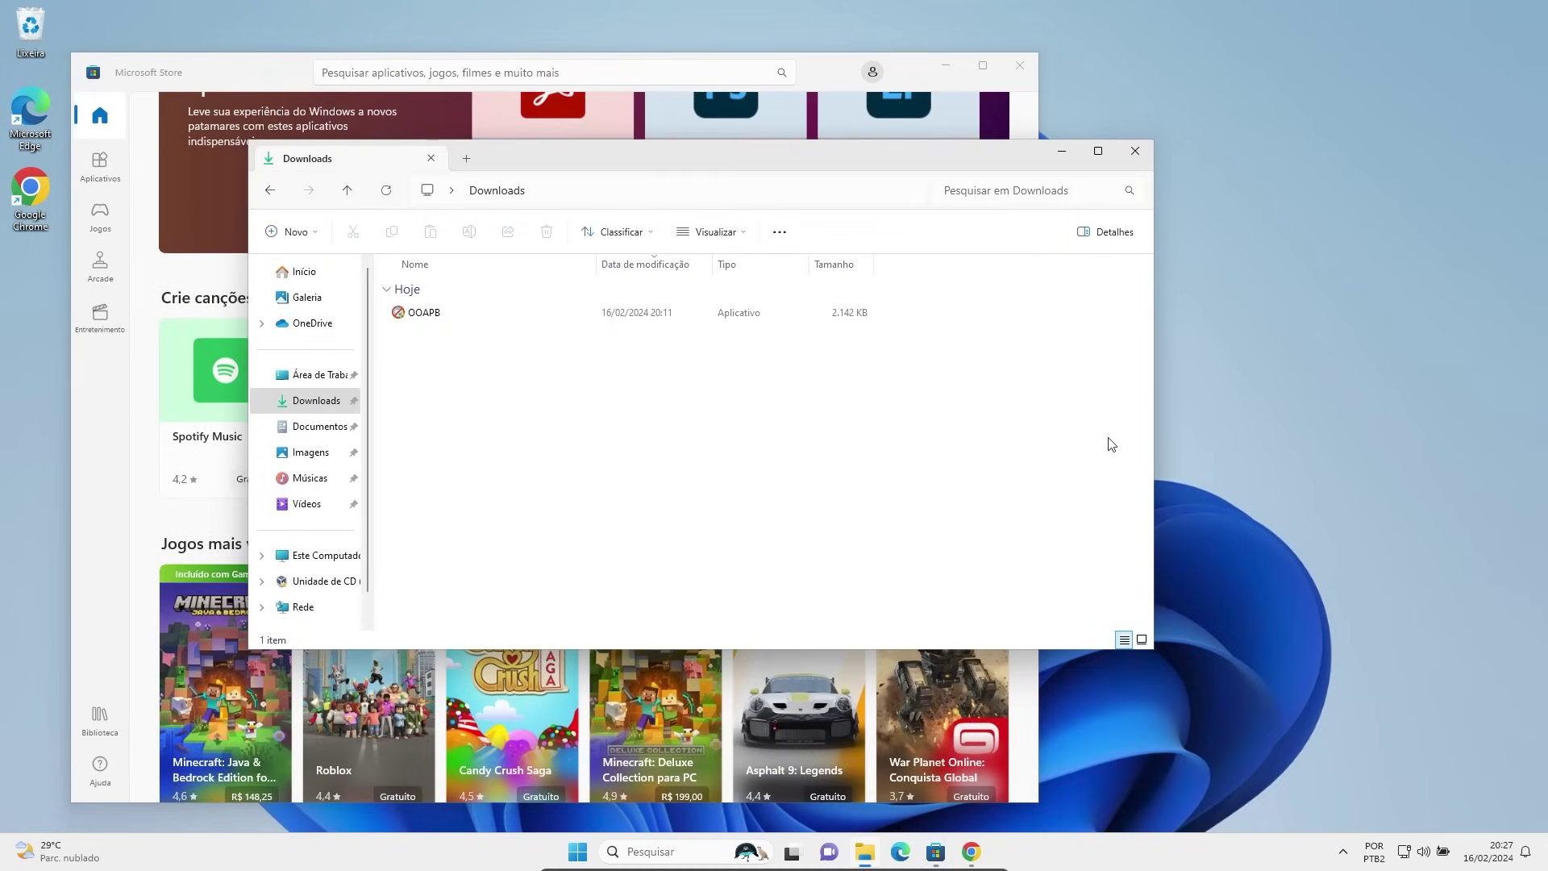
{"action": "double_click", "coordinate": [452, 315]}
{"action": "left_click", "coordinate": [701, 558]}
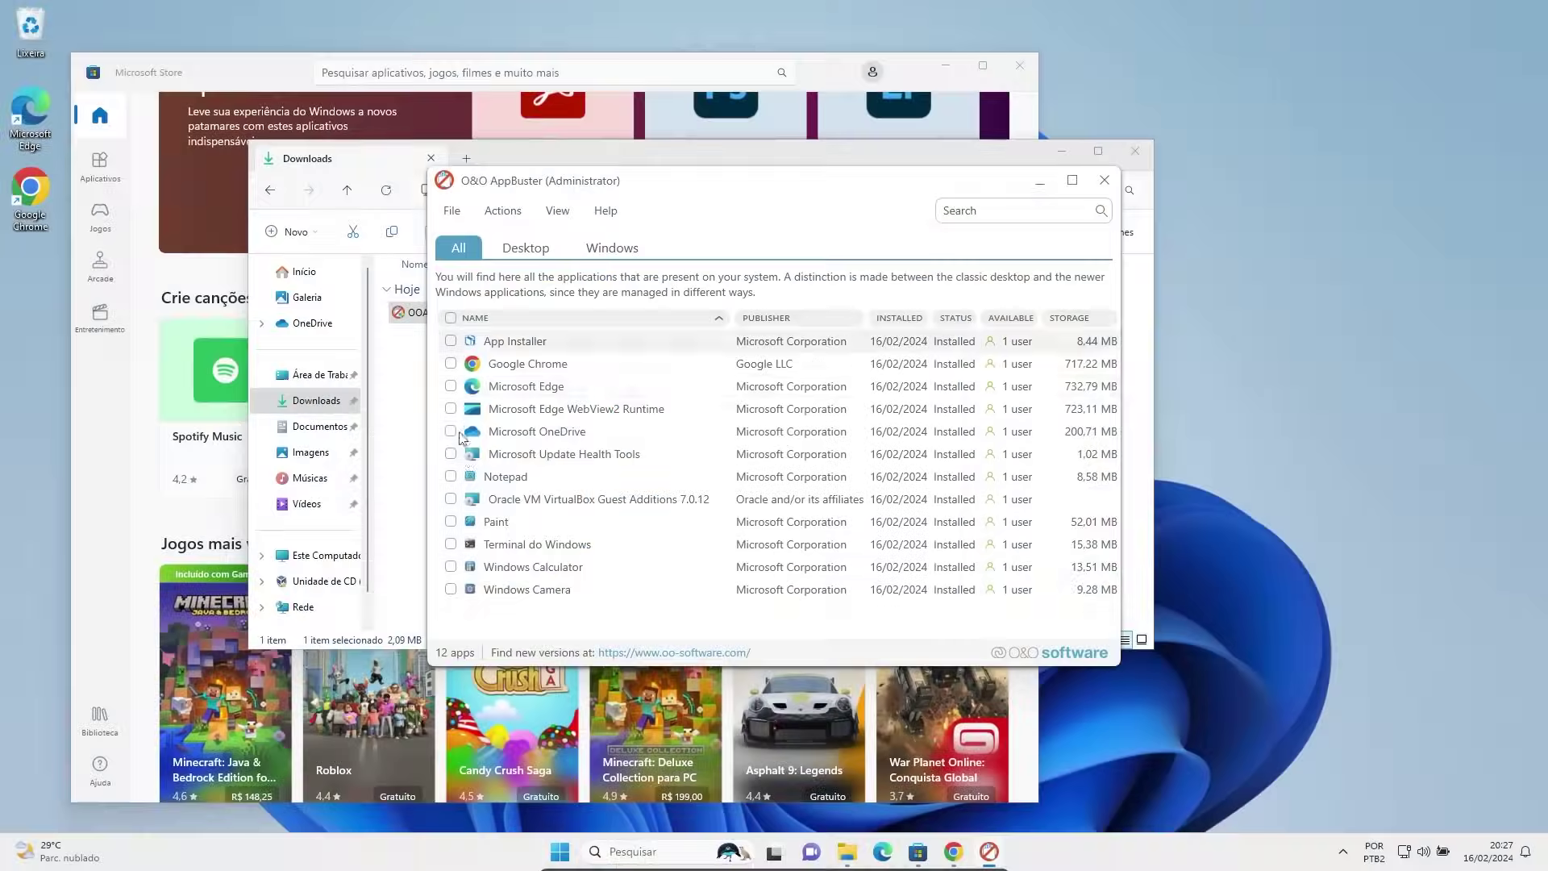
{"action": "left_click", "coordinate": [609, 249]}
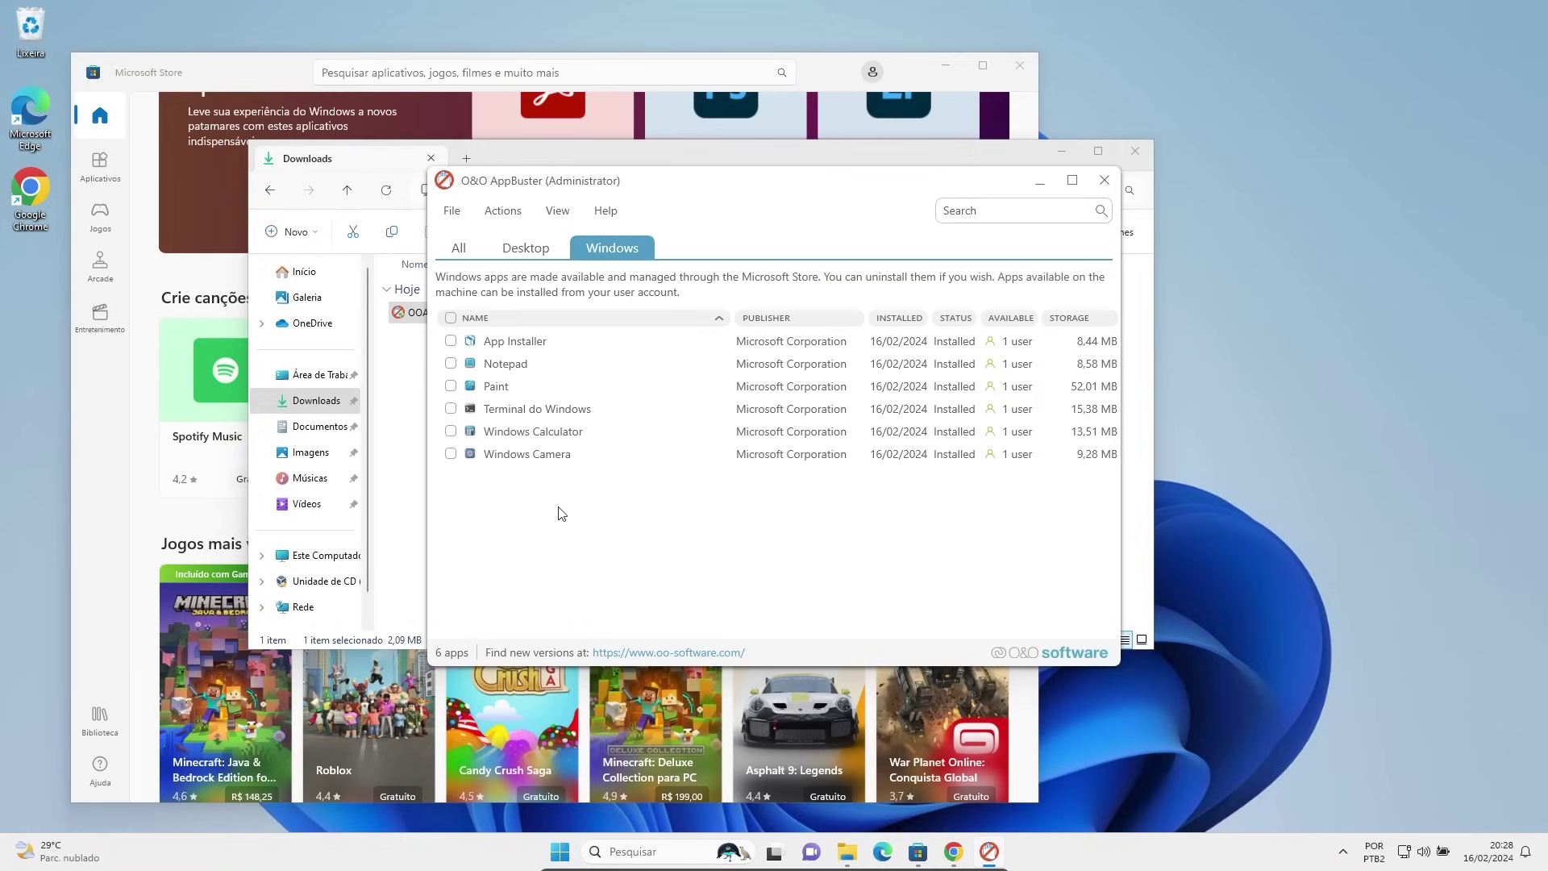
- Close O&O AppBuster and bring the Downloads folder in File Explorer back in front of Microsoft Store
{"action": "left_click", "coordinate": [1104, 180]}
{"action": "left_click", "coordinate": [818, 81]}
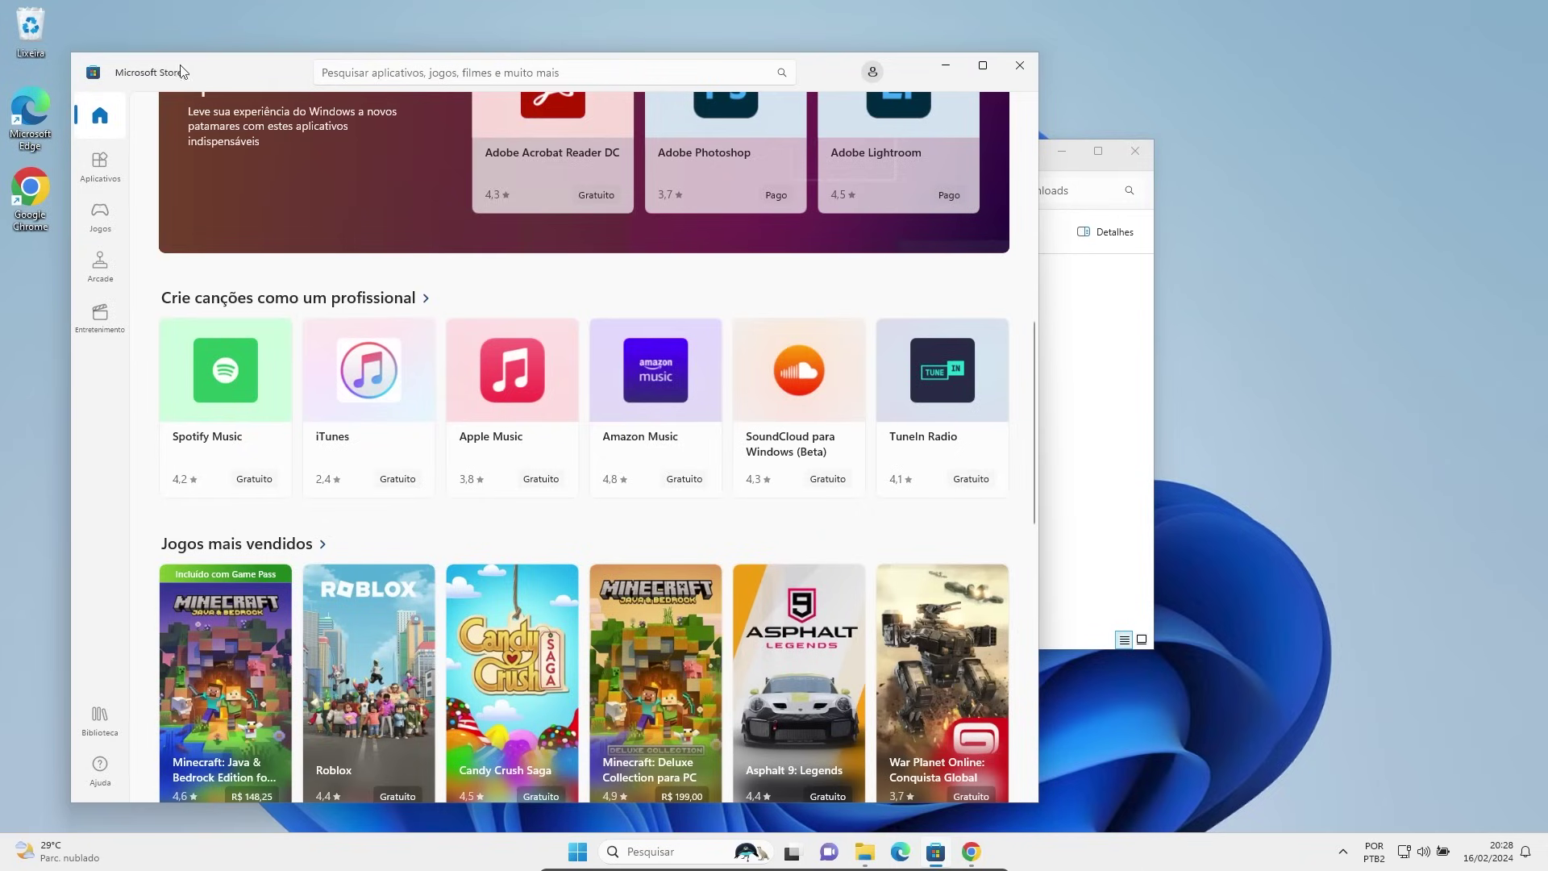
{"action": "left_click", "coordinate": [1136, 360]}
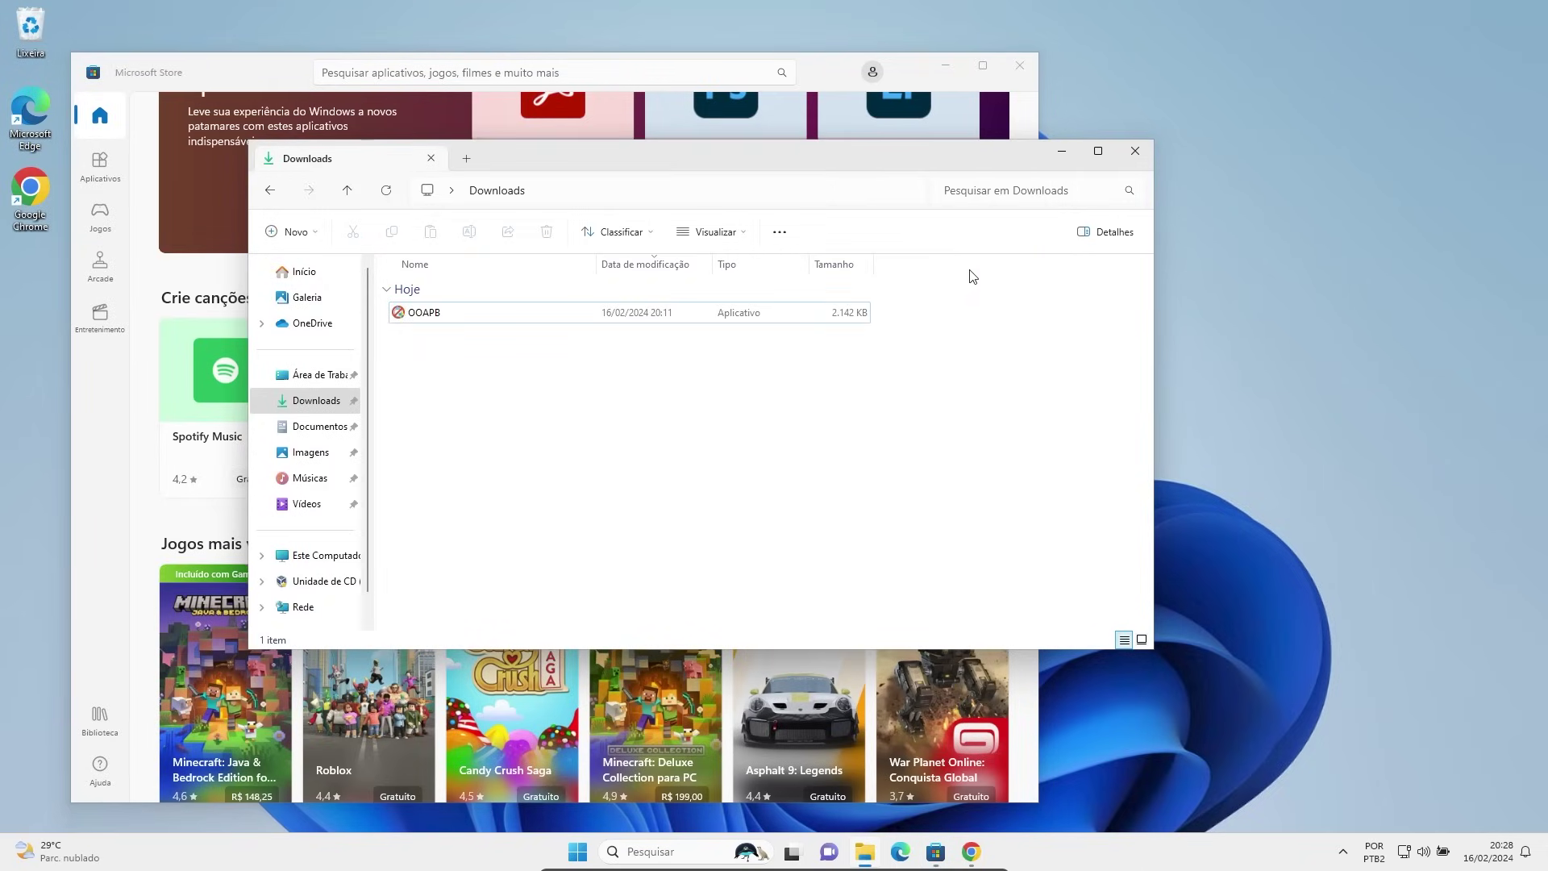